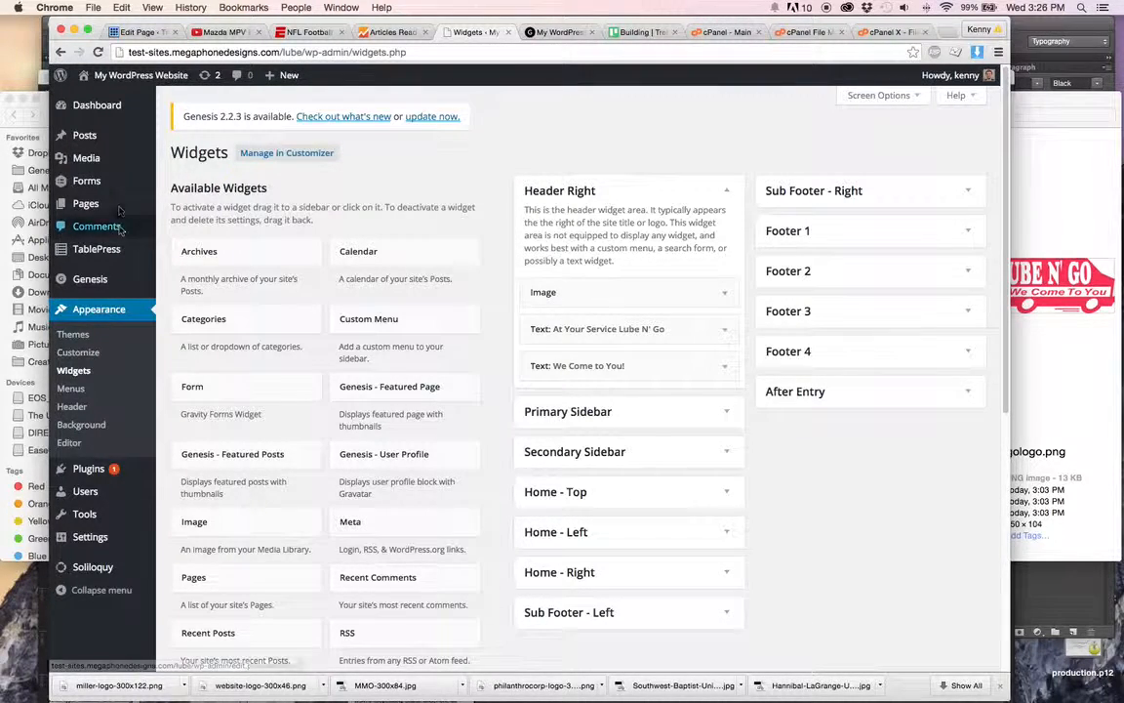
- Open four blank new-page editors in separate browser tabs
mouse_move(117, 209)
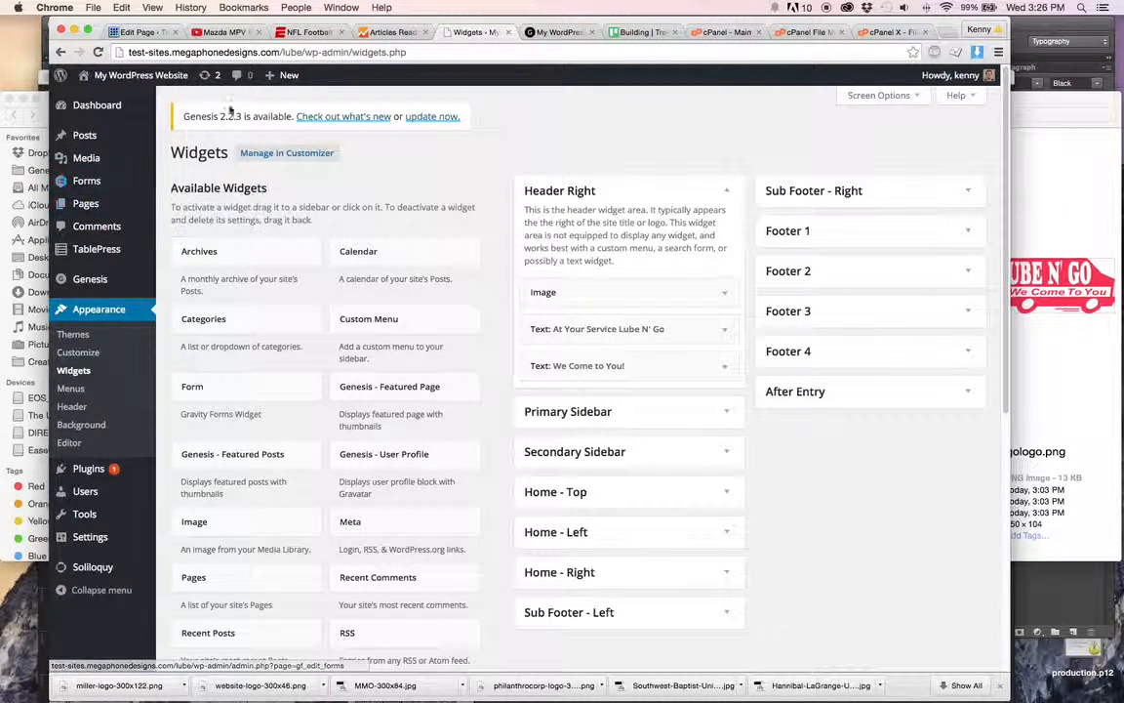
mouse_move(283, 76)
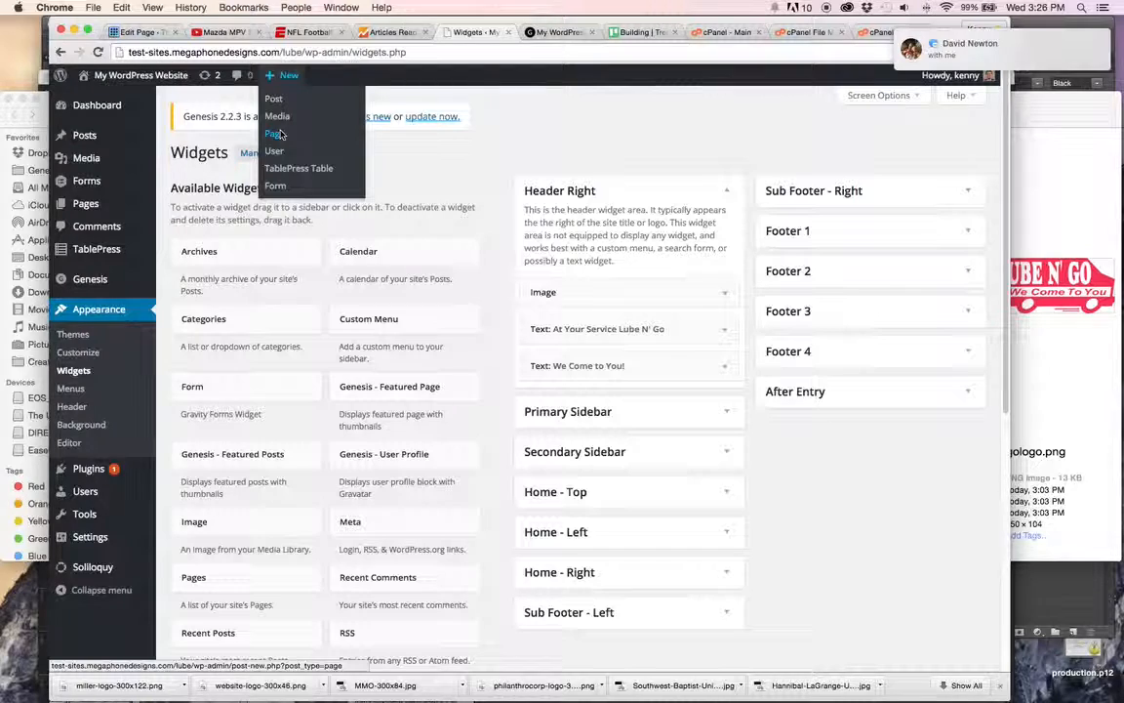
super+click(279, 135)
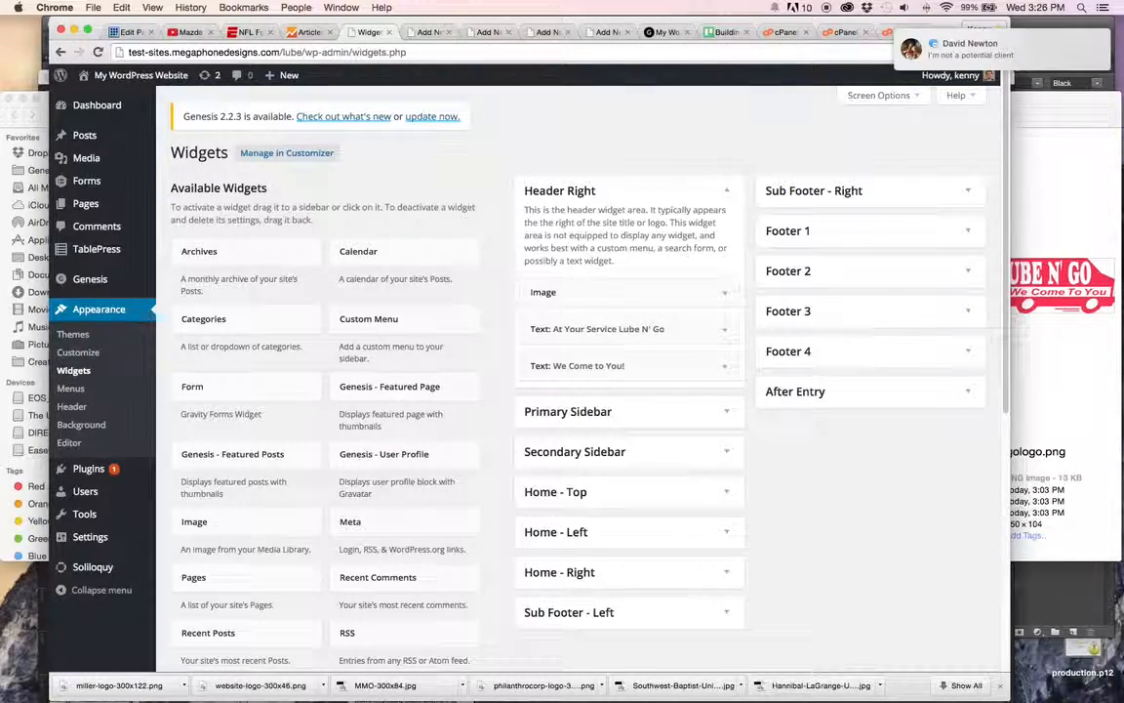
- Check the Services submenu on the existing Lube N' Go website for the pages the new site needs
drag(1123, 109, 338, 120)
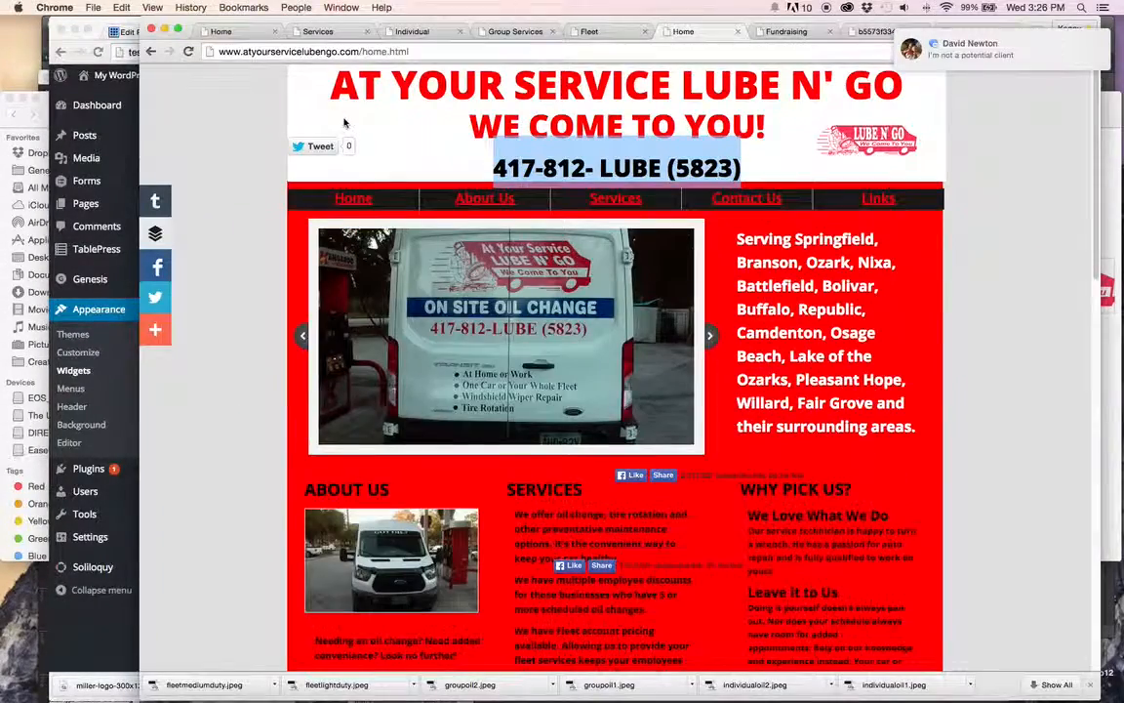
click(406, 23)
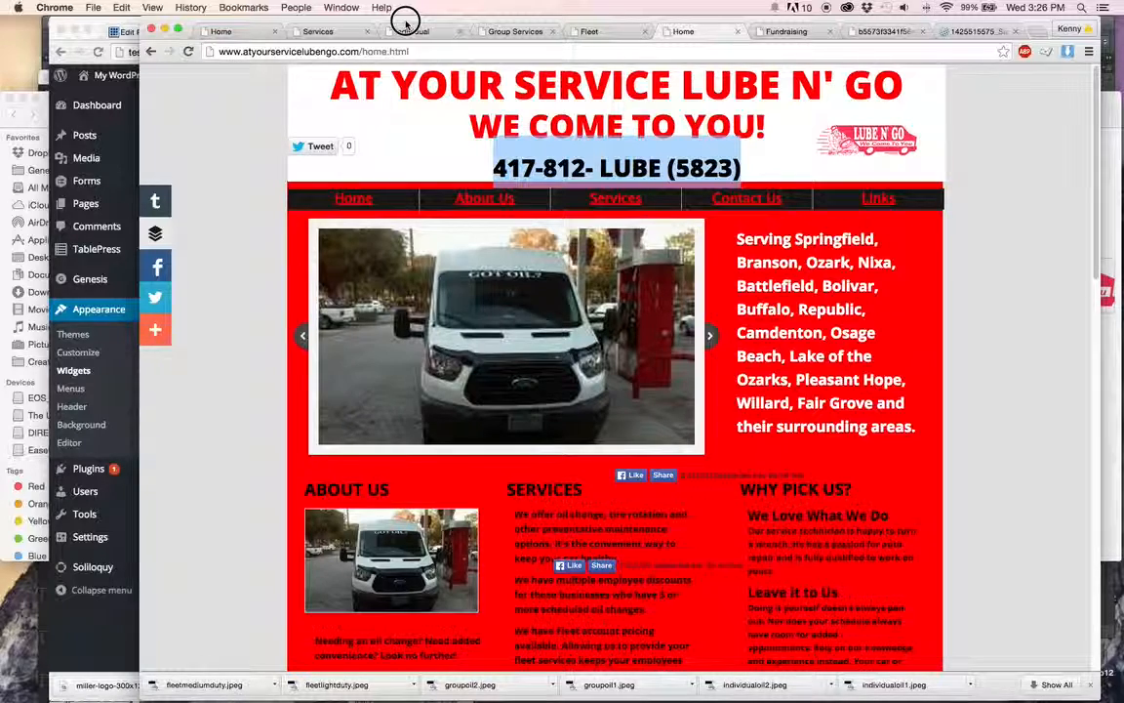
mouse_move(599, 201)
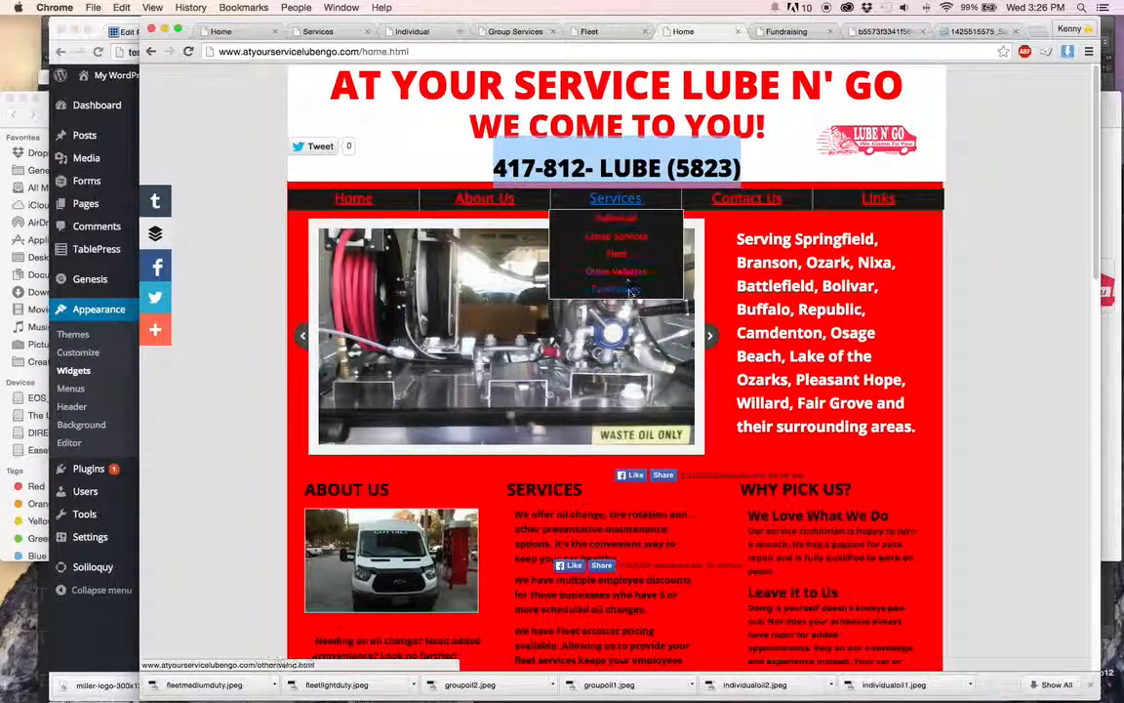
drag(621, 21, 1123, 19)
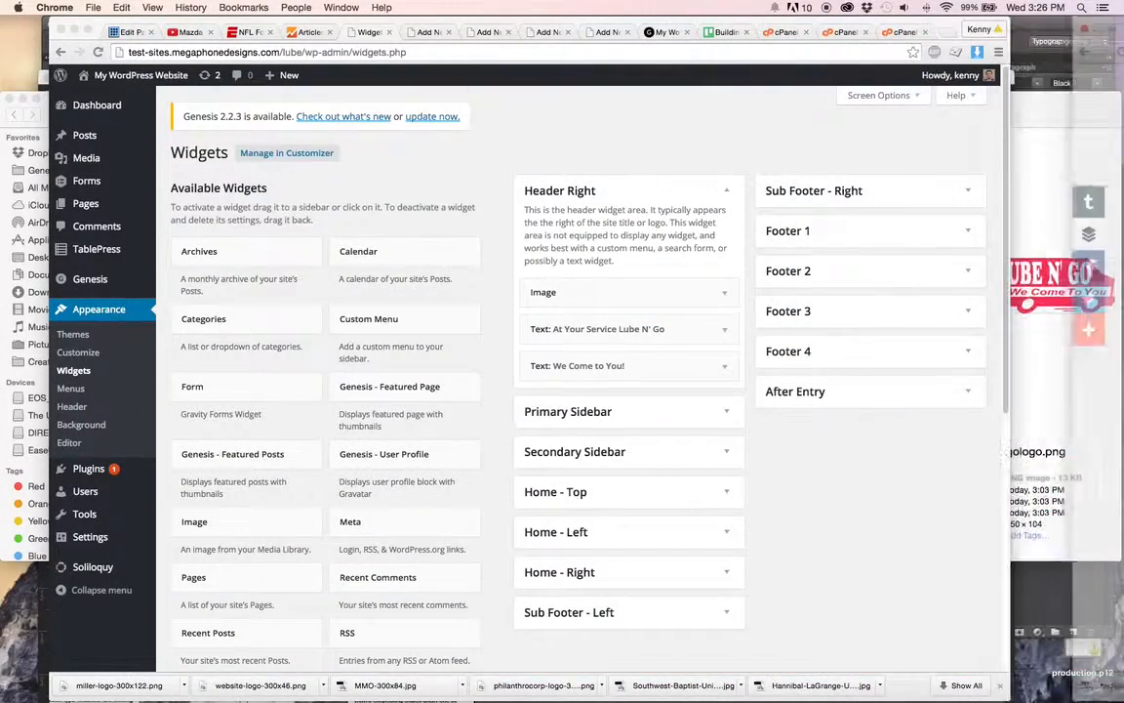
- Title the first blank new page "About Us"
click(429, 33)
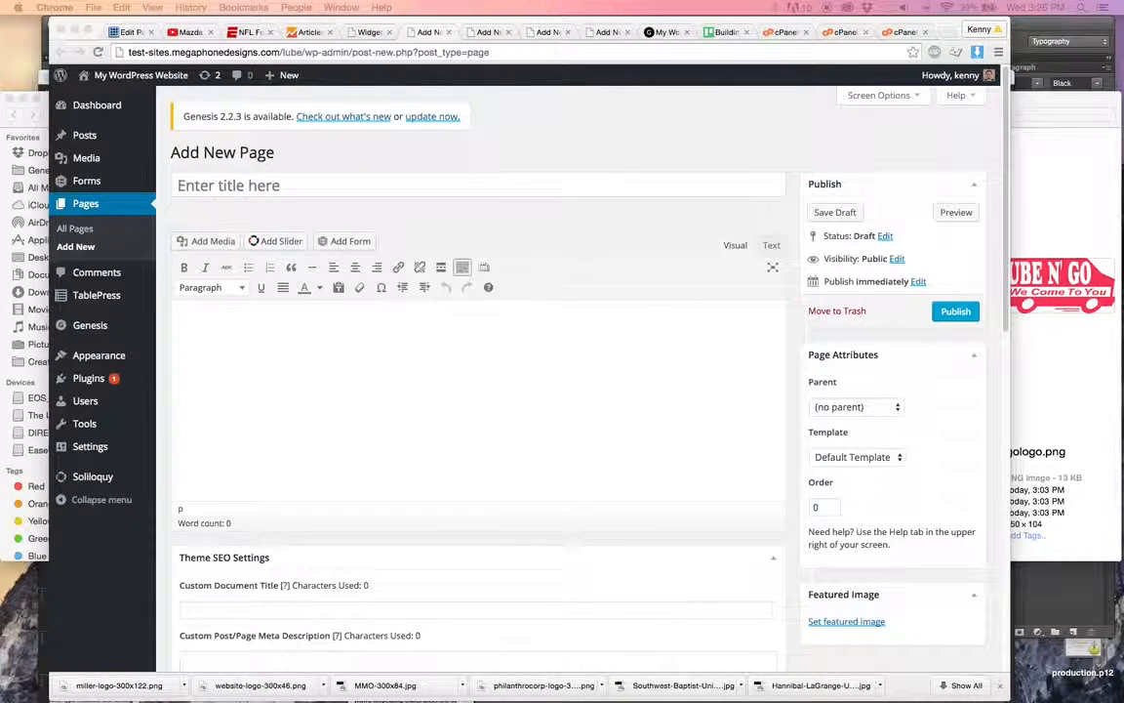
click(548, 185)
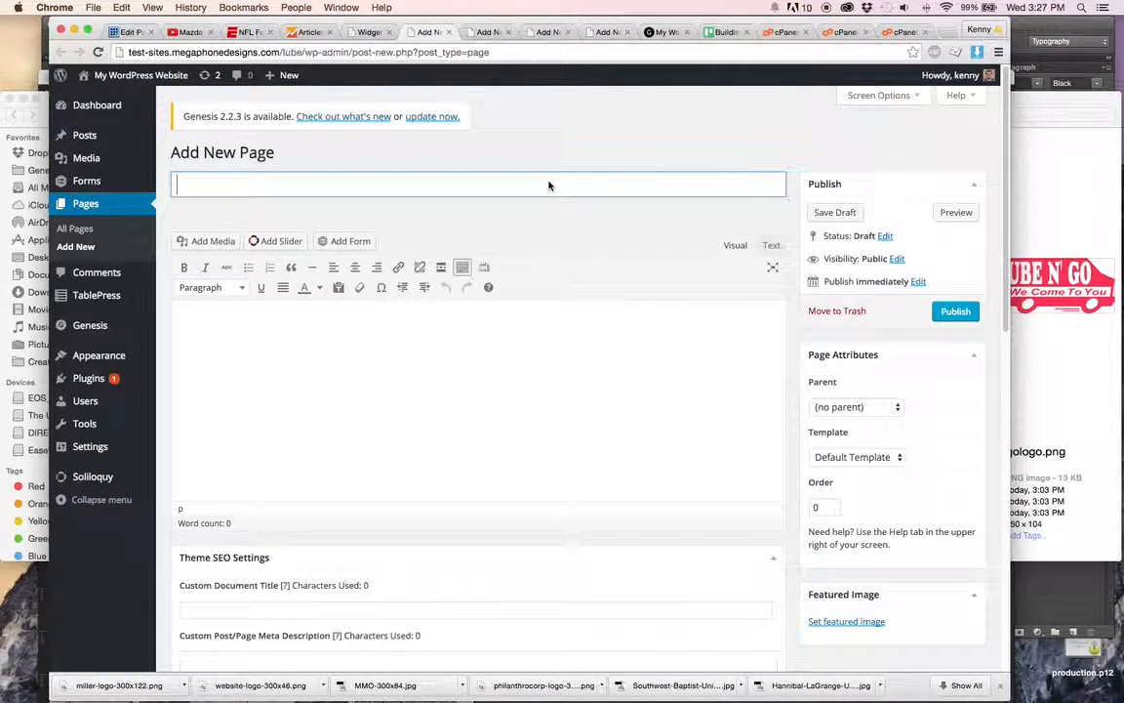
text(About u)
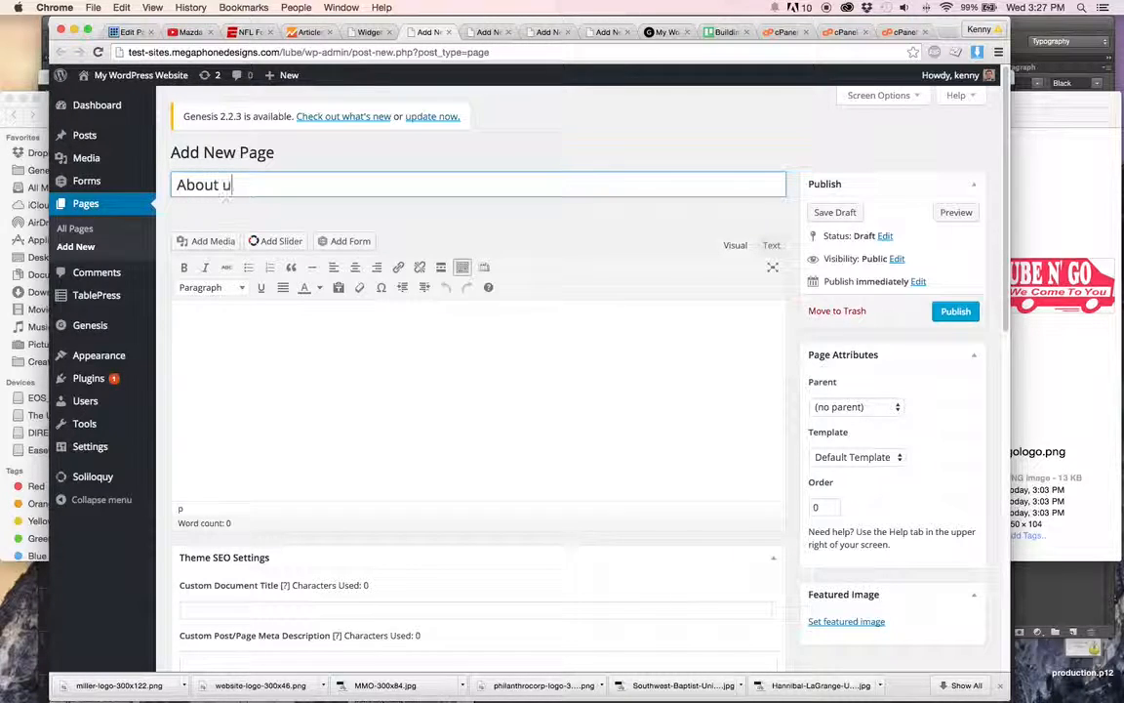
text(s)
key(Tab)
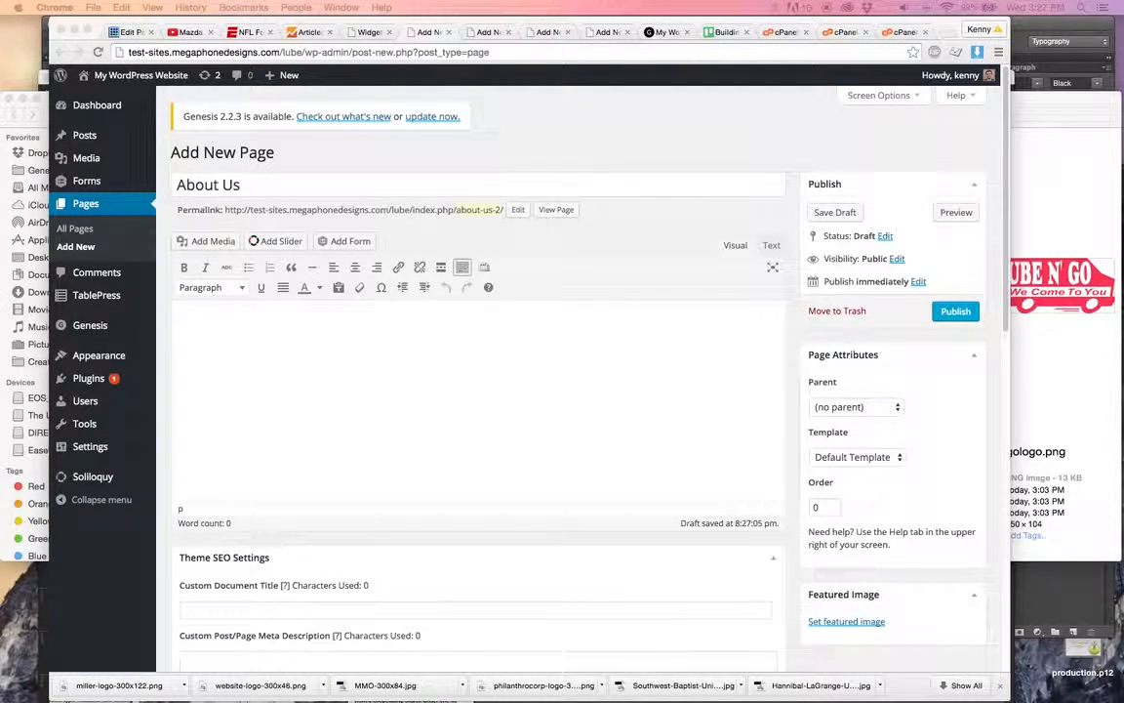
- Fill the About Us page body with the existing site's commitment paragraphs and remove their bold formatting
click(490, 370)
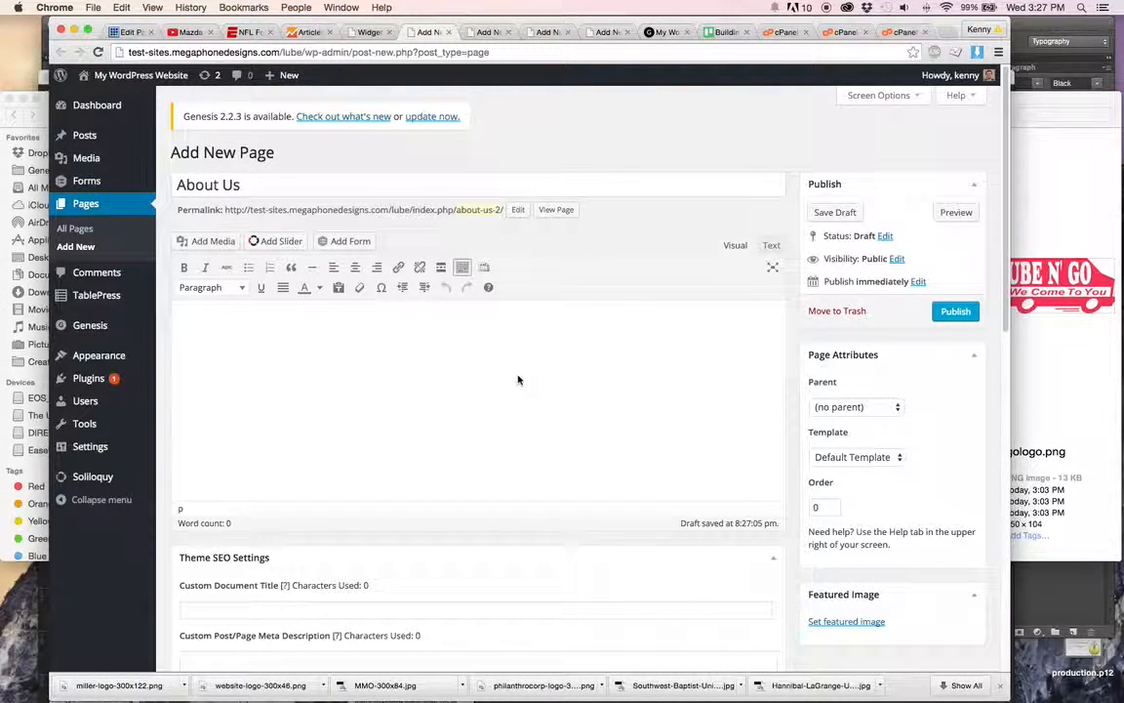
text(We're committed to providing you with the highest level of service, so you'll always choose us for your oil change needs. For most people, auto maintenance  is not fun or convenient. So, we want make the process as easy and enjoyable as possible for you. We genuinely care about your car and your experience, and it shows. Our first-time customers continually become our long- term customers time and time again, choosing us for their oil.)
key(super+a)
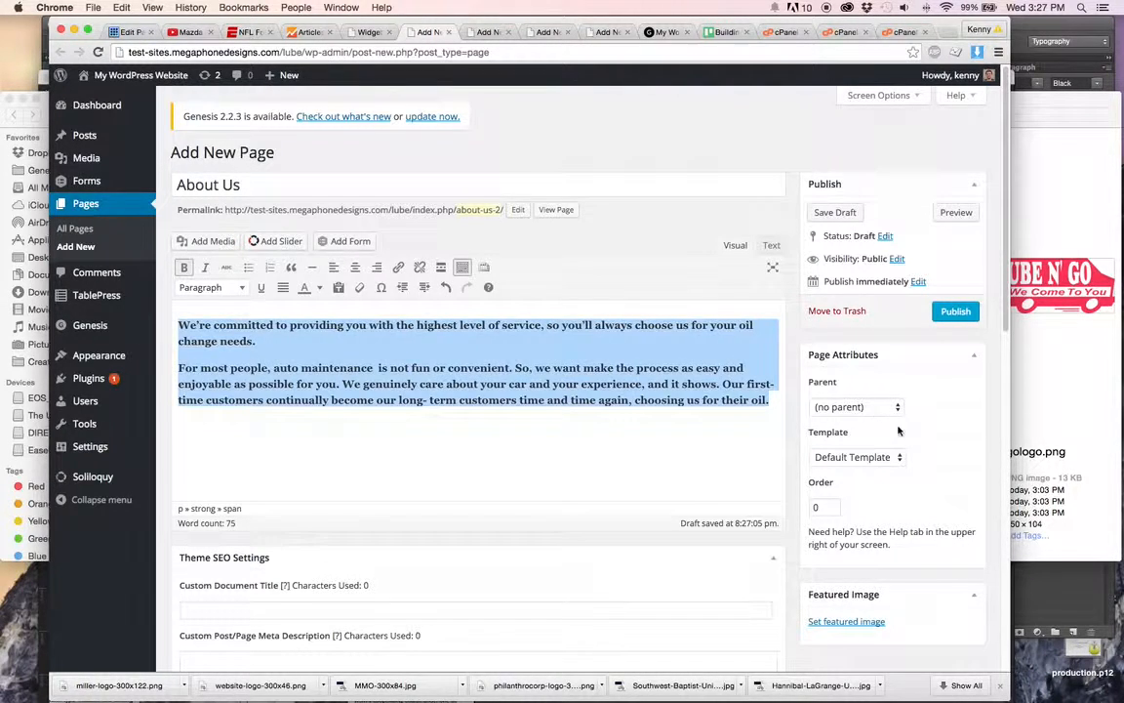
click(185, 267)
click(632, 418)
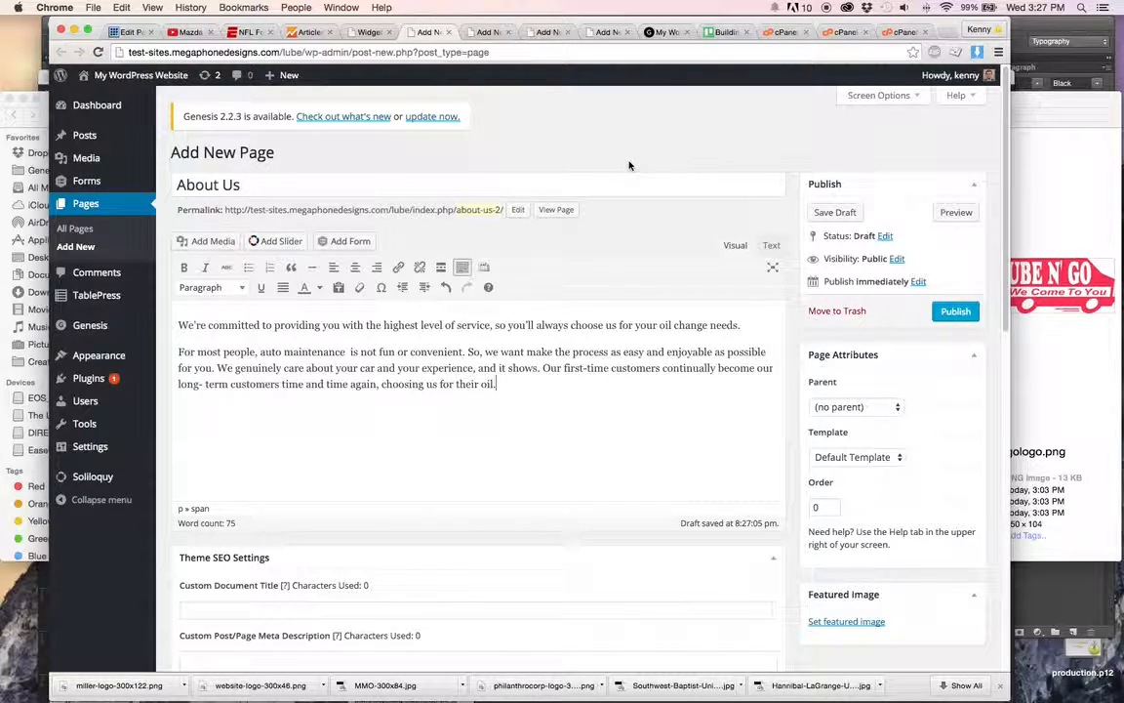
- Review the Services submenu on the existing site's About Us page and return to the page editor
drag(1123, 74, 511, 46)
mouse_move(607, 229)
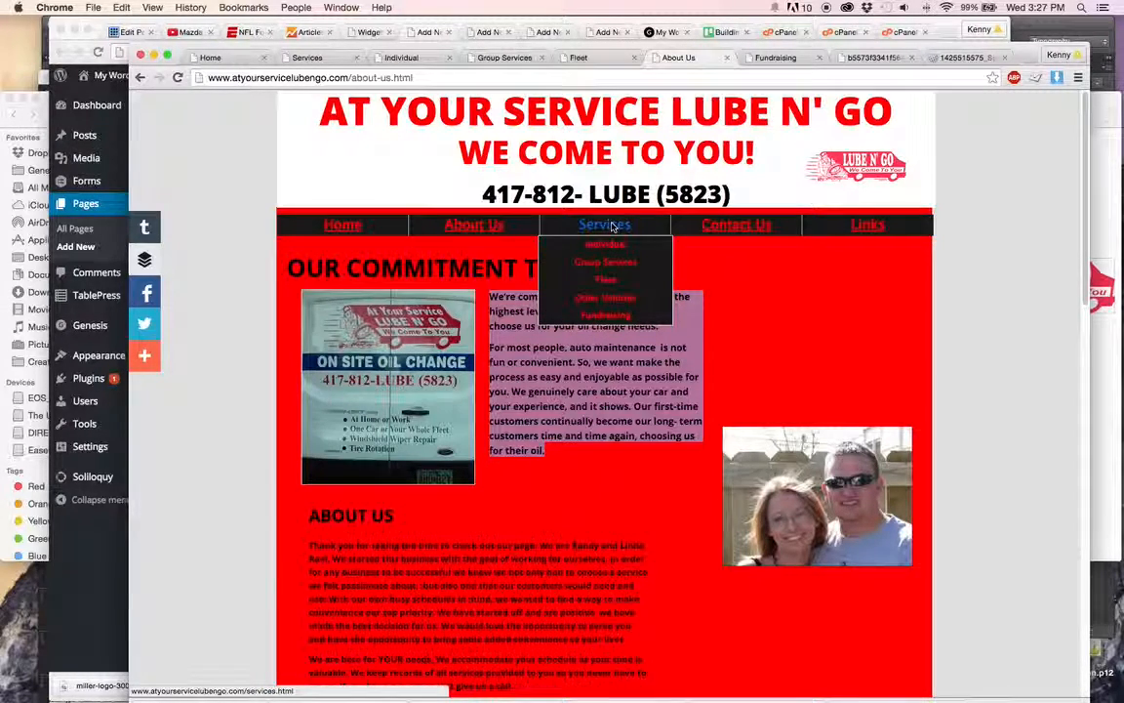
drag(200, 49, 546, 0)
click(673, 131)
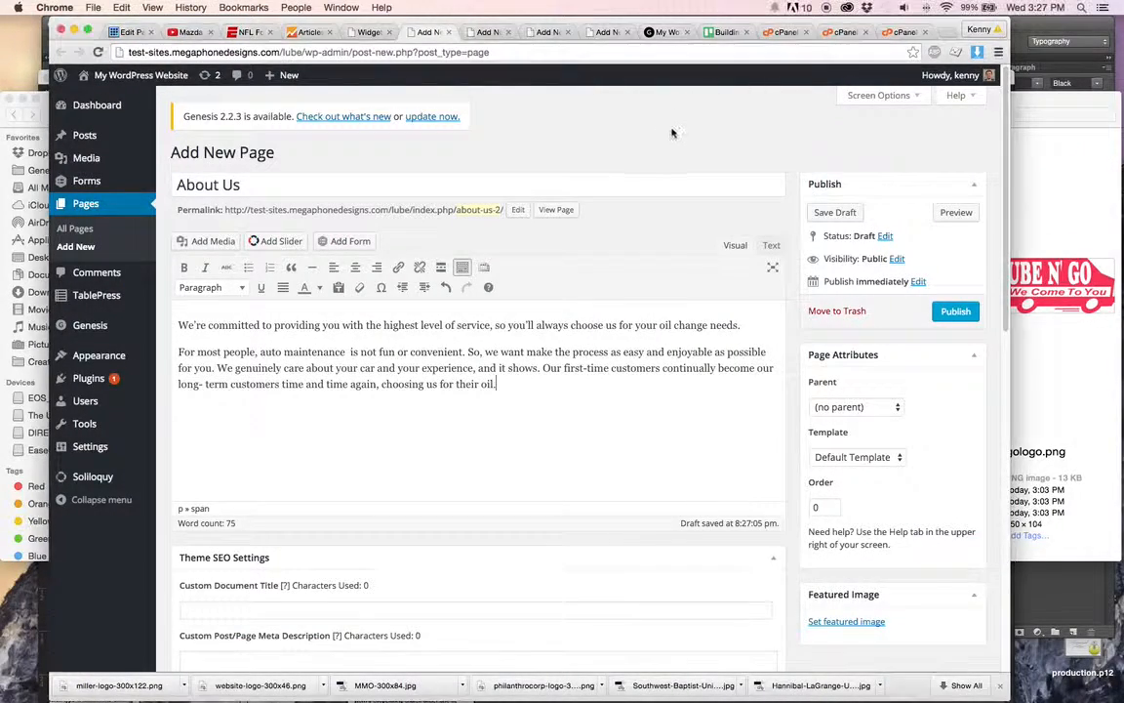
- Move the About Us draft to the trash and close all the new-page tabs
click(835, 311)
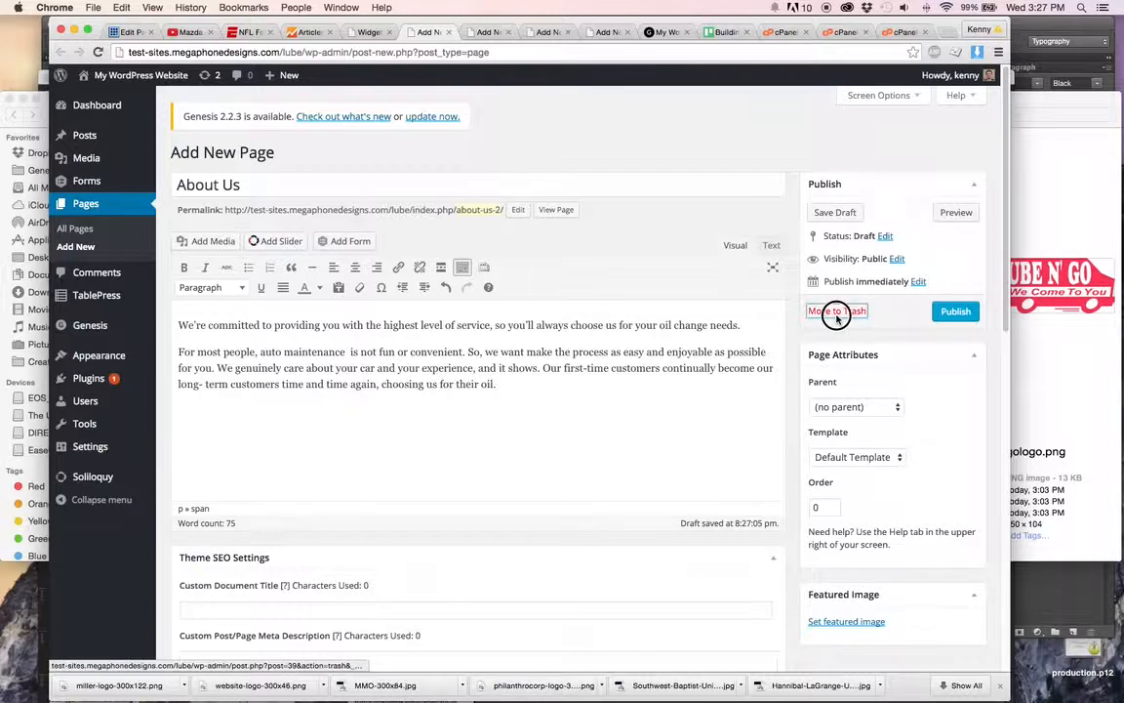
click(635, 253)
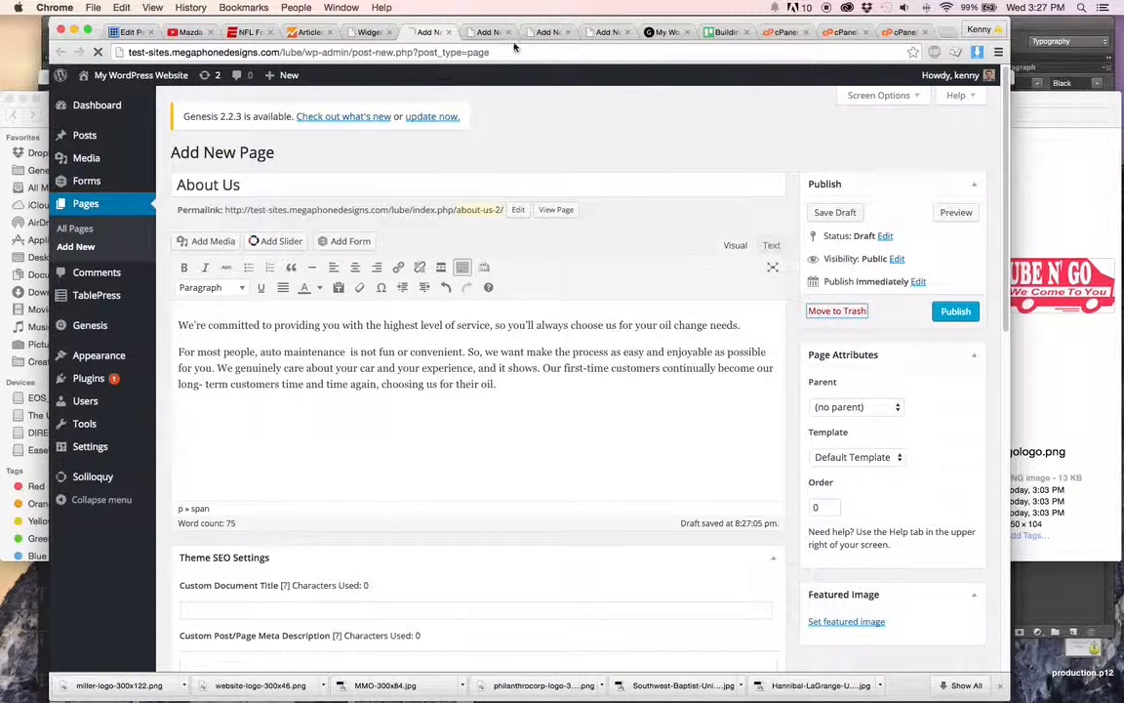
click(449, 33)
click(450, 34)
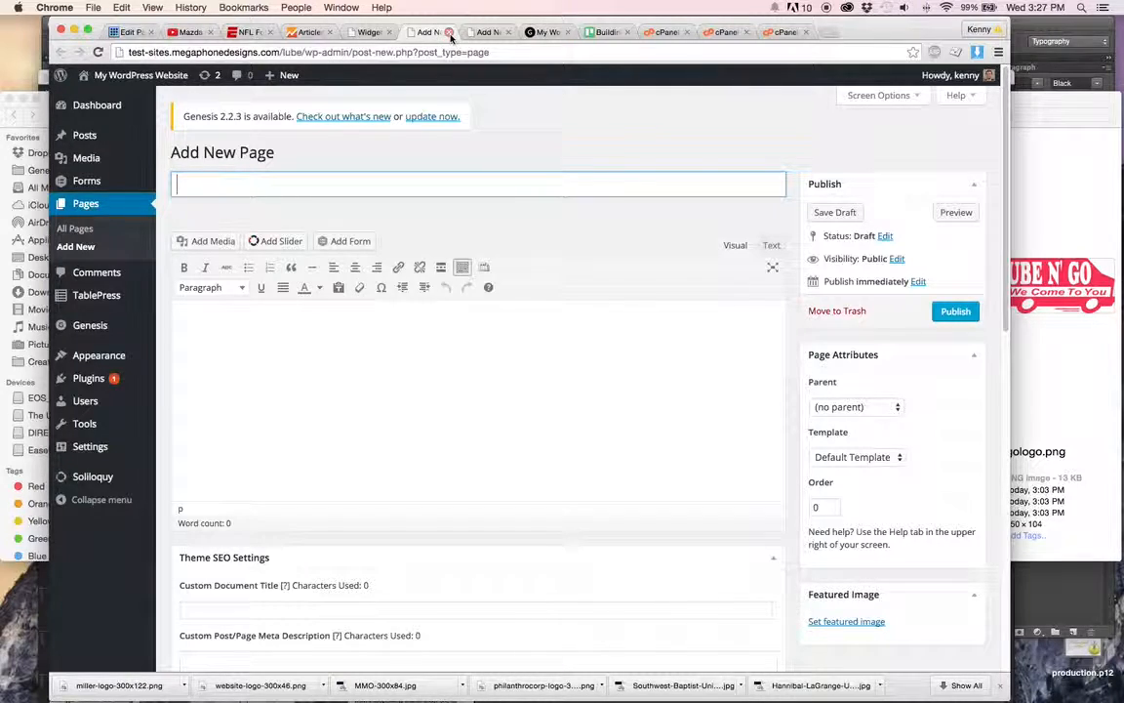
click(449, 33)
click(449, 34)
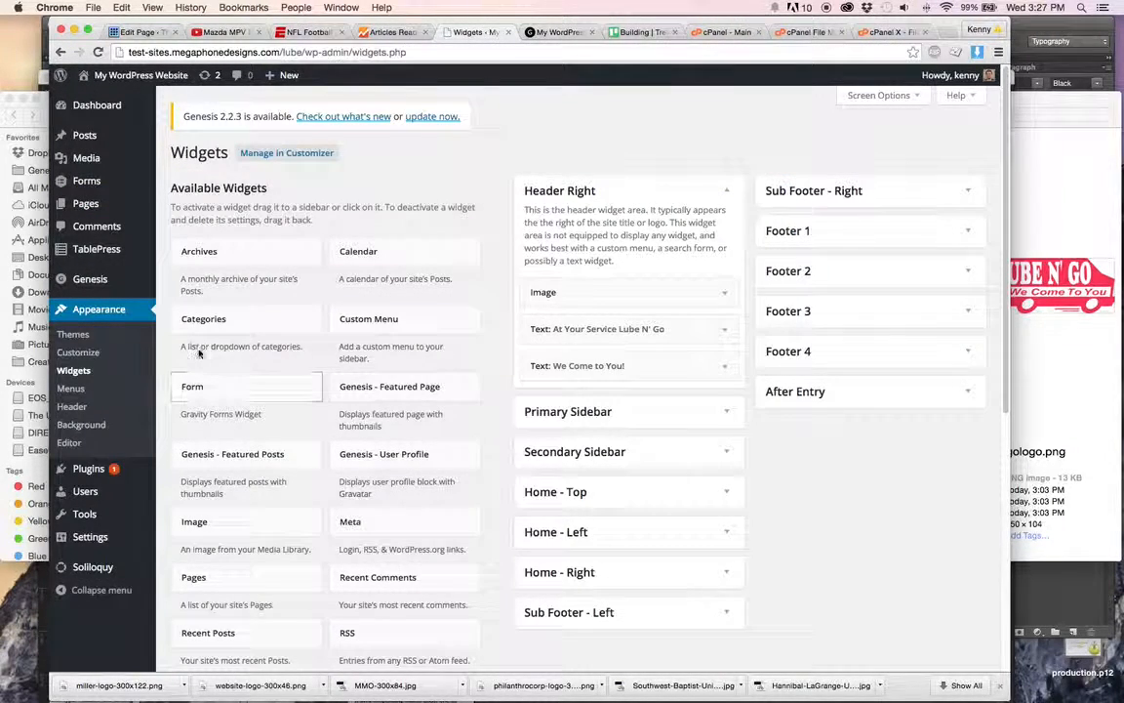
- In the Main menu's editor, list all pages and select every one except Sample Page
click(96, 391)
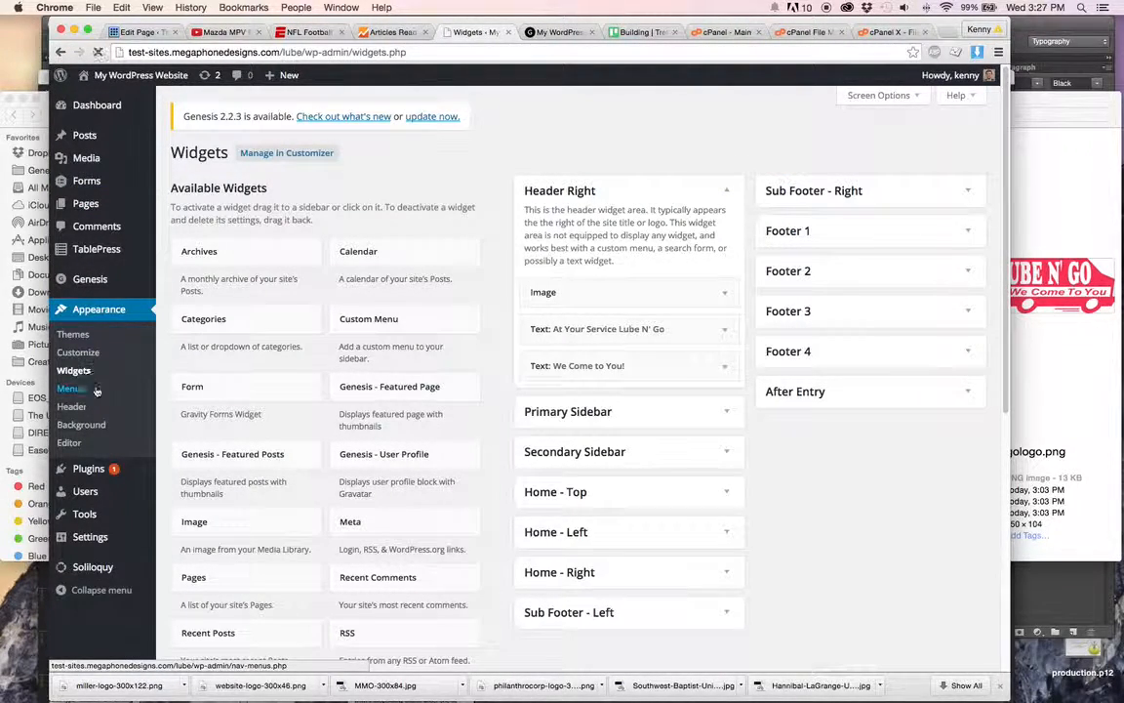
scroll(712, 293, down, 2)
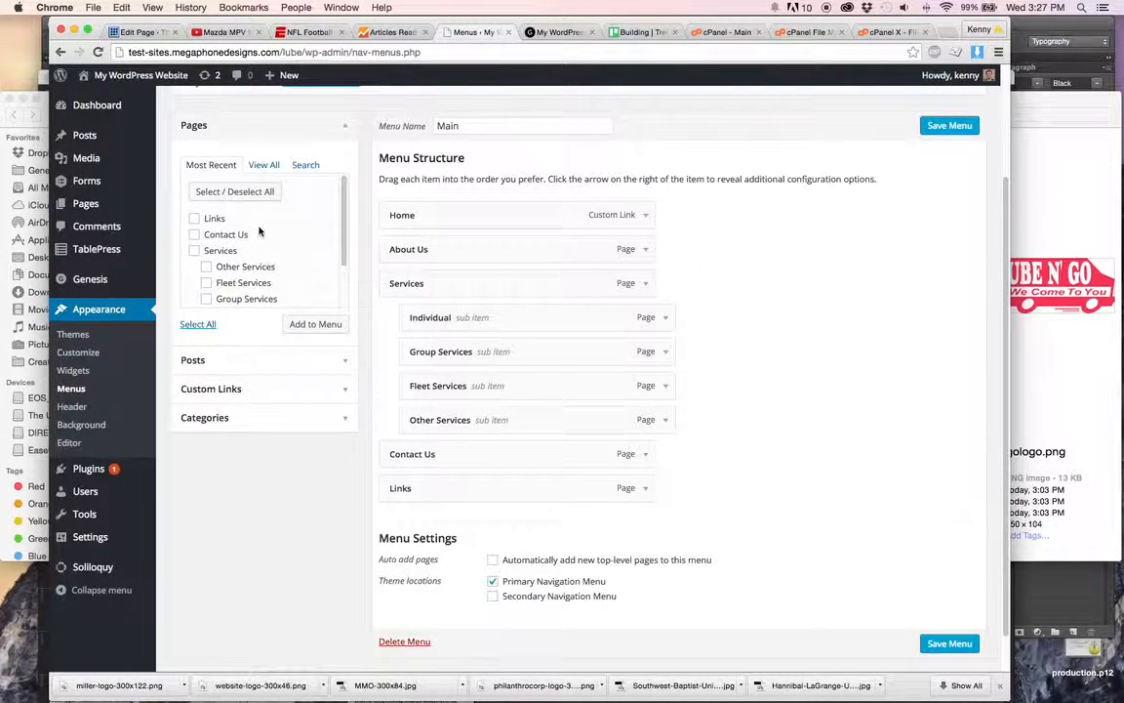
click(257, 167)
click(207, 189)
scroll(270, 232, down, 2)
scroll(268, 232, up, 2)
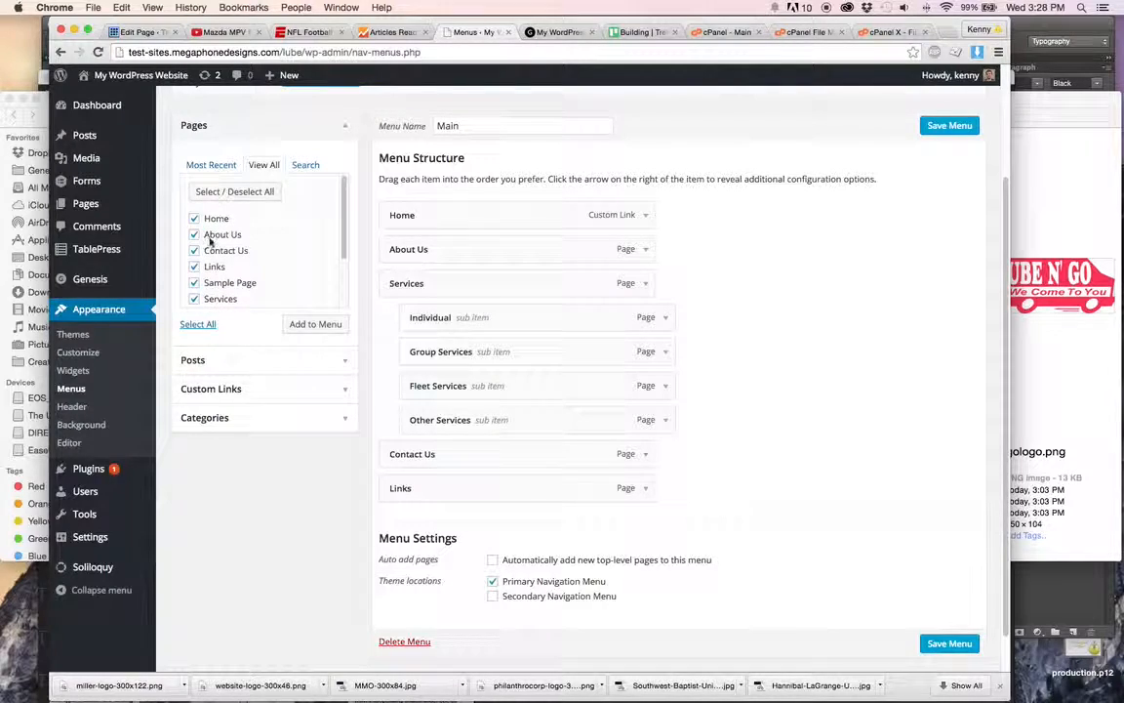
click(194, 284)
scroll(282, 260, down, 2)
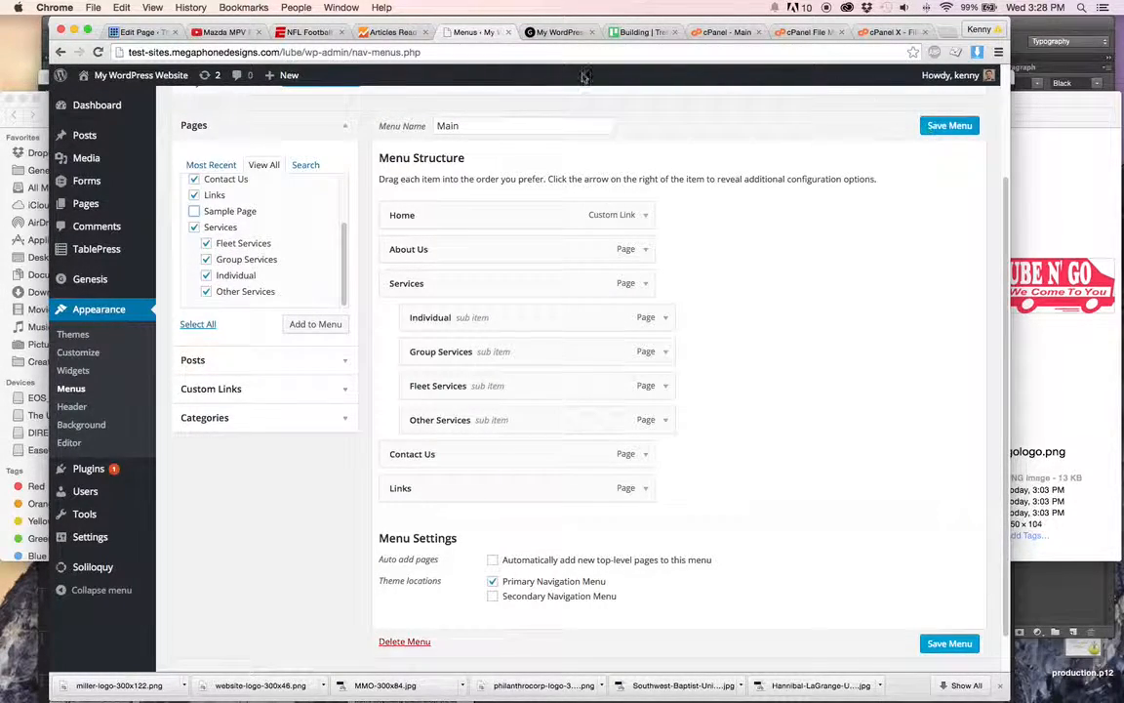
- Return to the widgets, then review the existing site's About Us, Home and Fundraising pages and its Services submenu
click(73, 370)
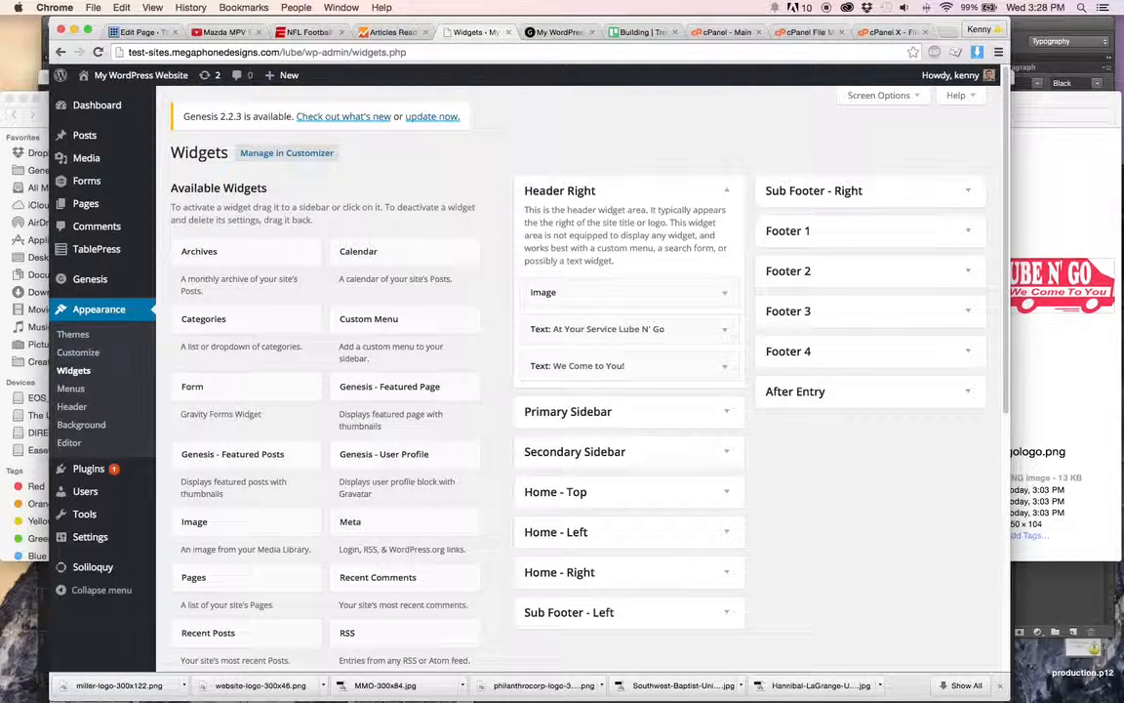
drag(1122, 21, 261, 24)
click(825, 225)
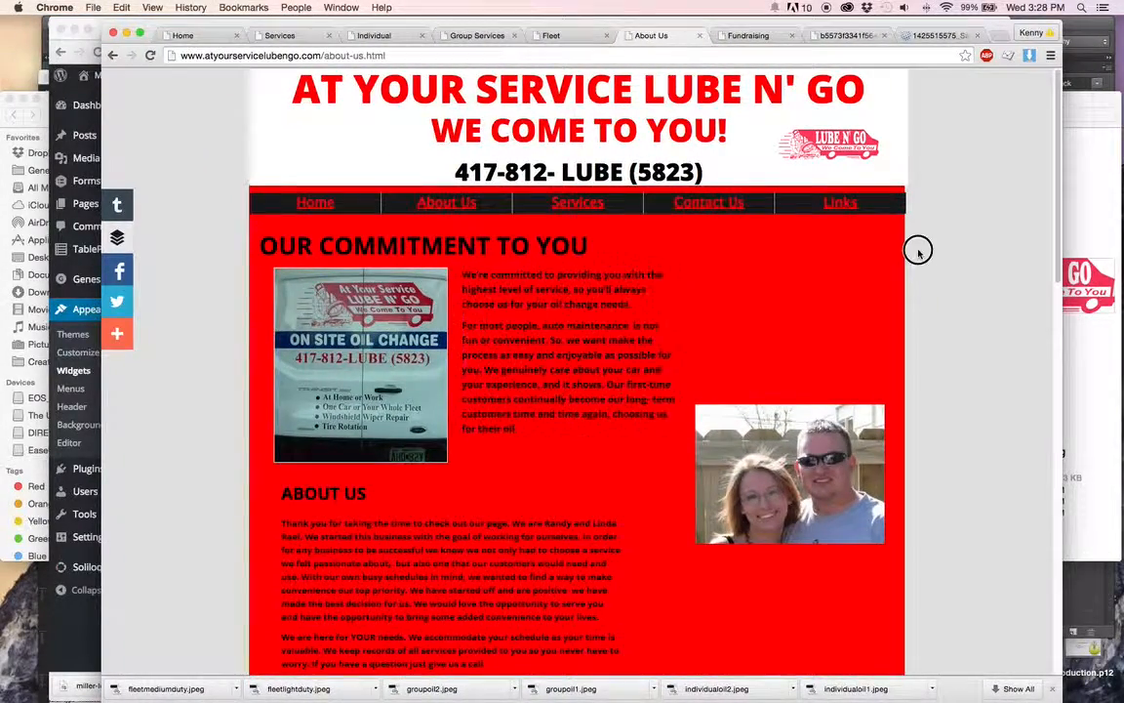
click(309, 203)
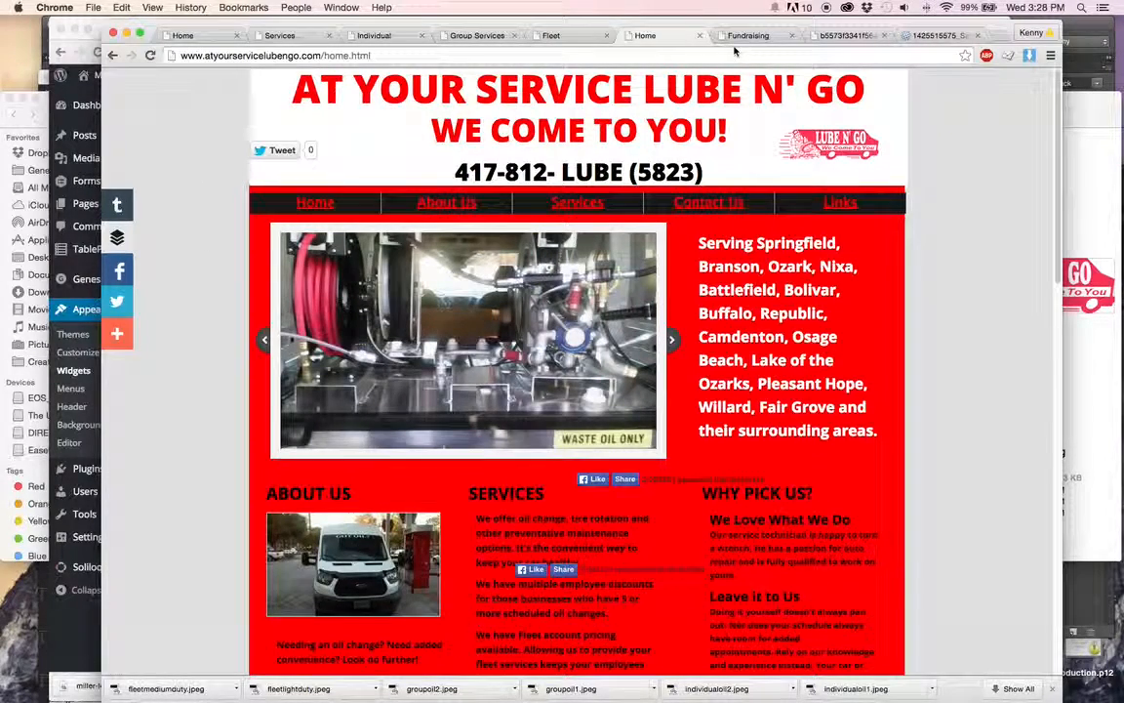
click(738, 38)
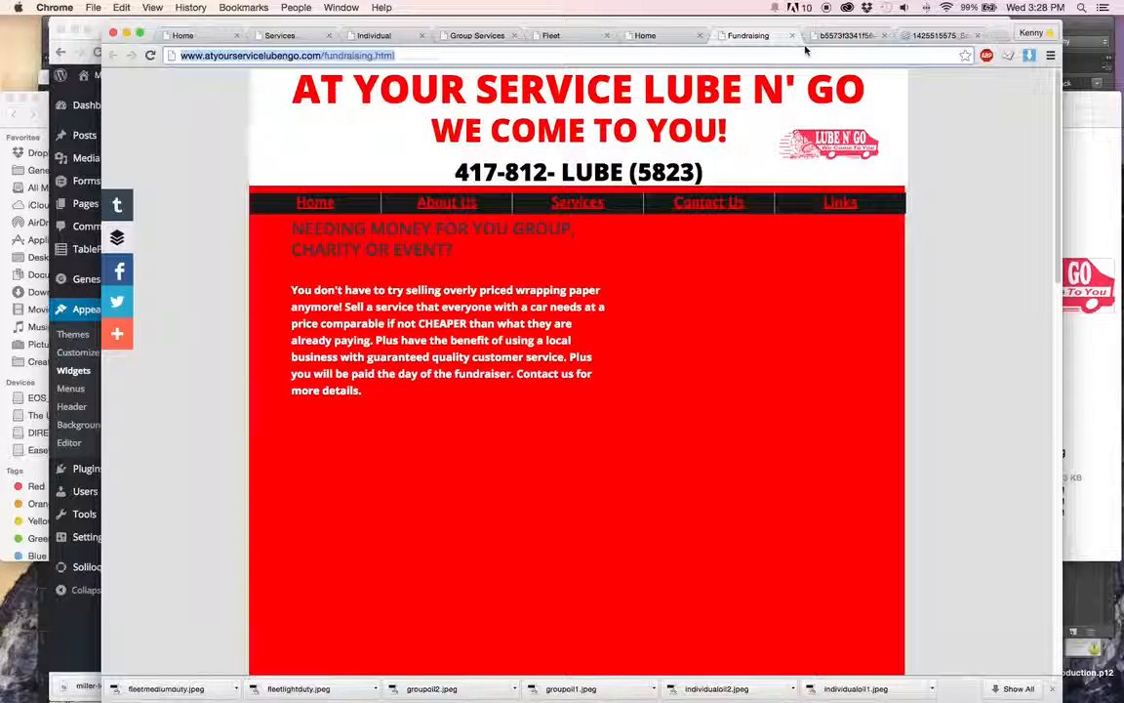
mouse_move(566, 205)
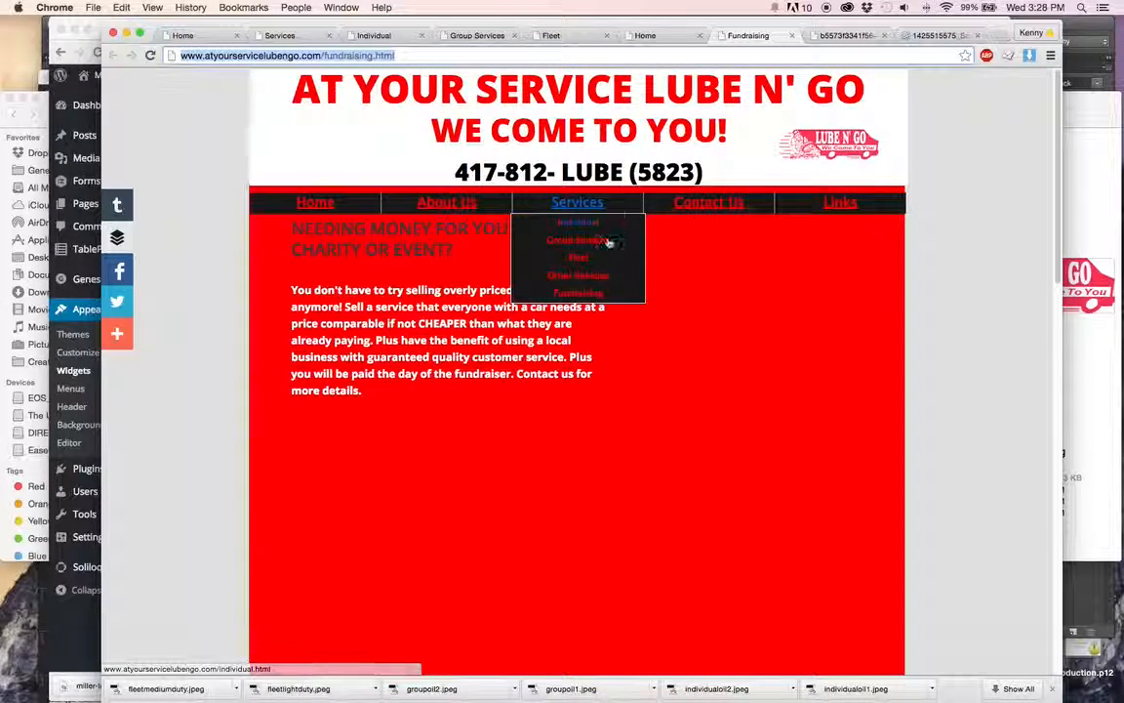
- Load test-sites.megaphonedesigns.com/wtc in the logo image's tab and go to the WCT Farm & Lawn homepage
click(834, 36)
click(790, 58)
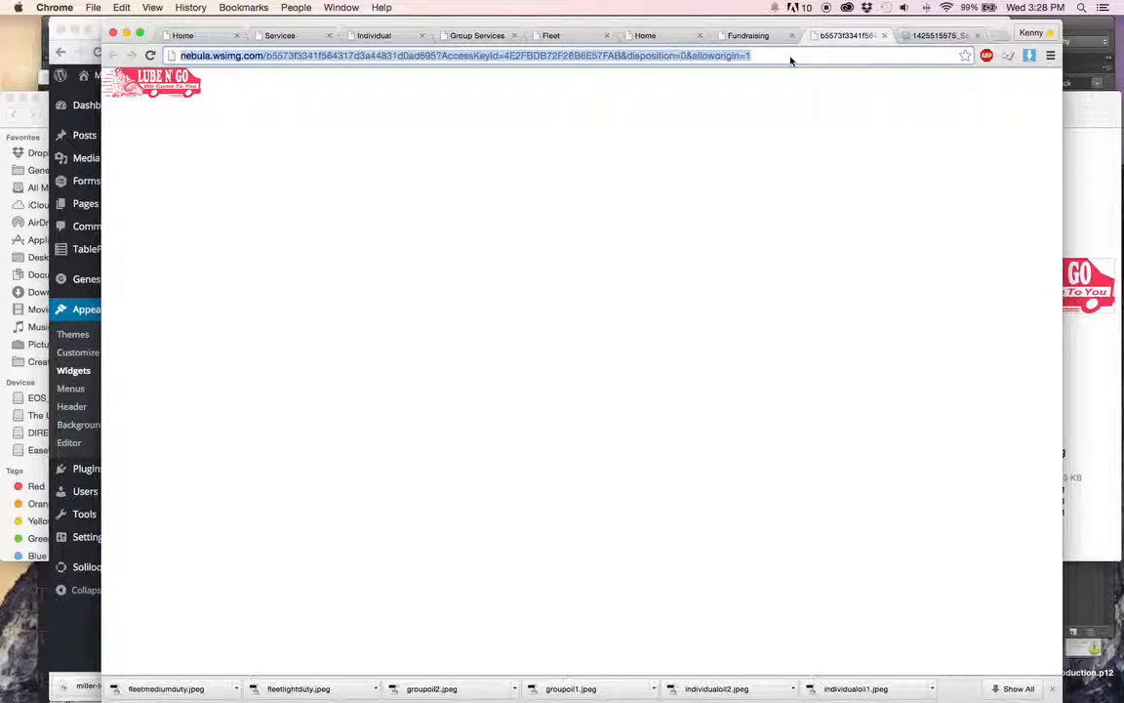
text(test-sites.megaphonedesigns.com/backsp)
key(Delete)
key(BackSpace)
key(BackSpace)
key(BackSpace)
key(BackSpace)
key(BackSpace)
key(BackSpace)
text(wtc)
key(Return)
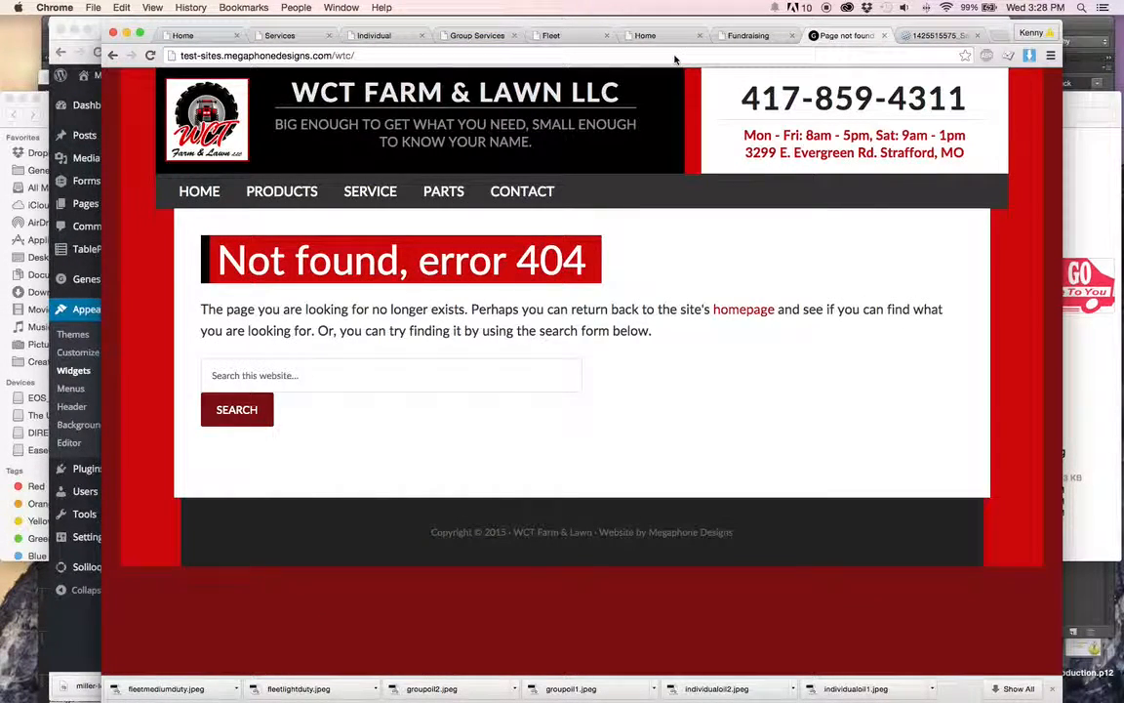
click(184, 122)
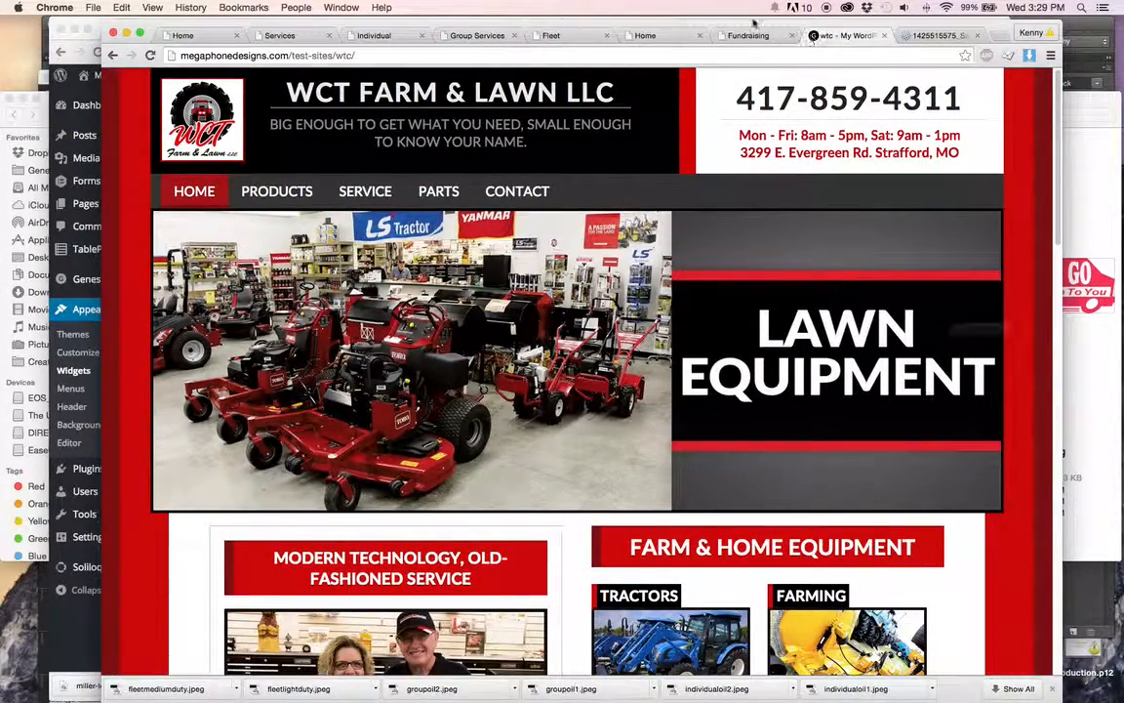
- Compare the Lube N' Go homepage with the WCT Farm & Lawn homepage, examining the latter's slider and content sections
click(657, 37)
click(838, 36)
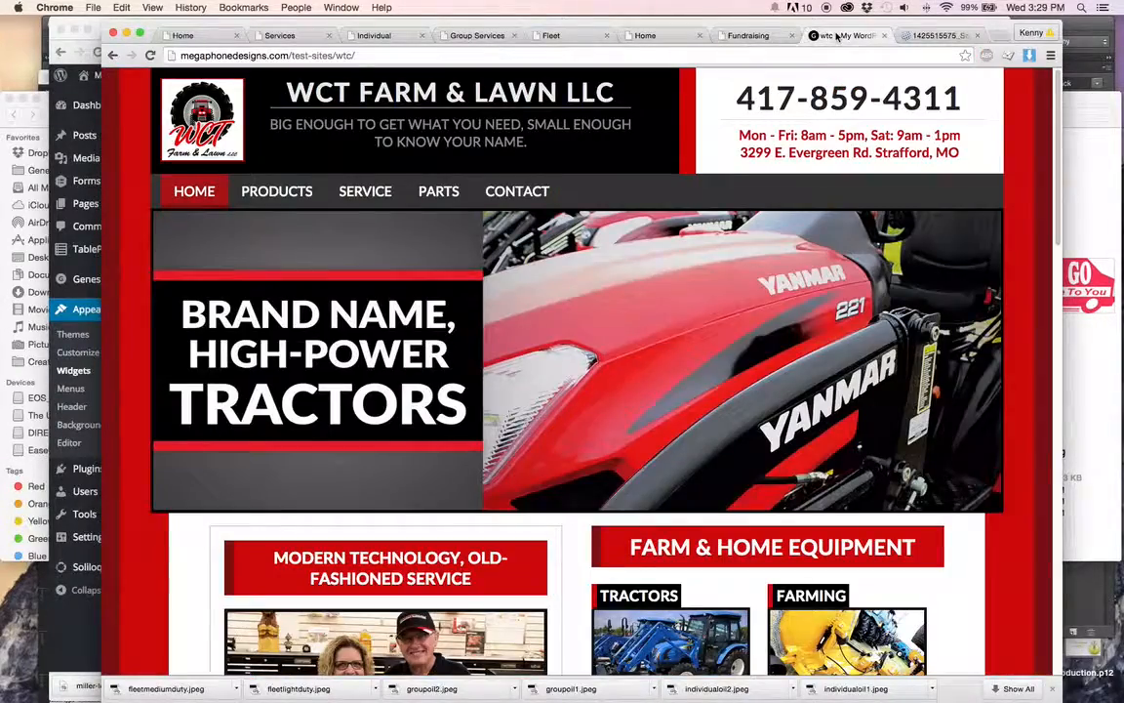
click(694, 39)
click(845, 36)
scroll(929, 226, down, 2)
scroll(929, 226, down, 5)
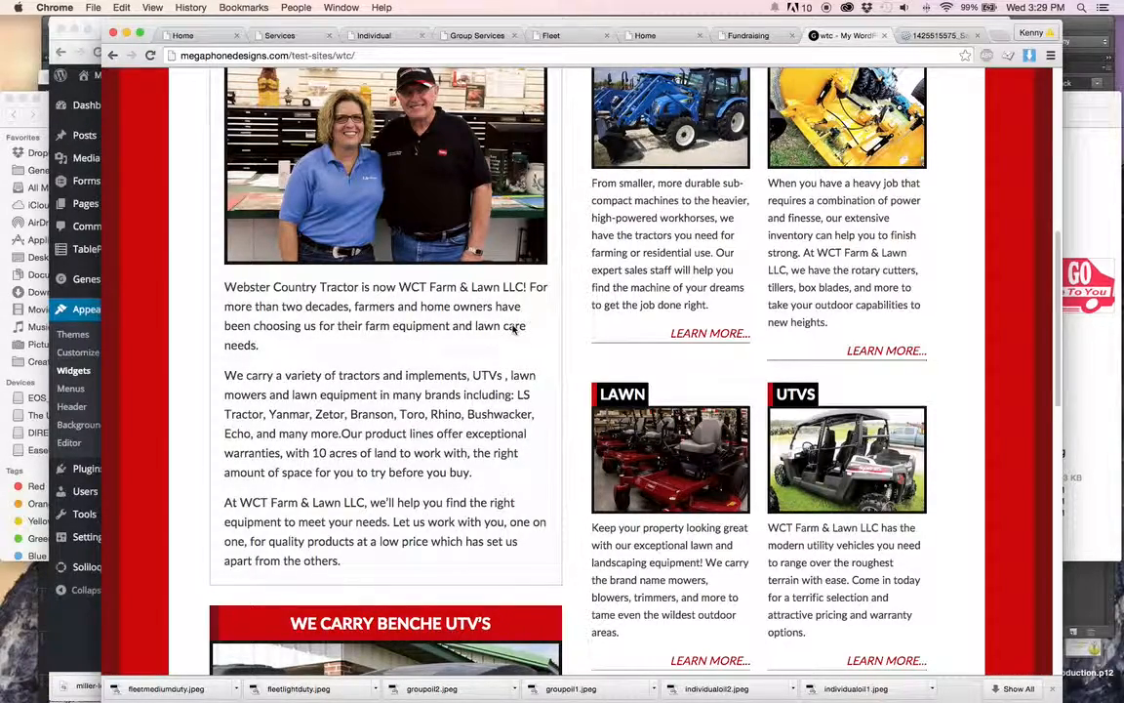
scroll(575, 319, up, 6)
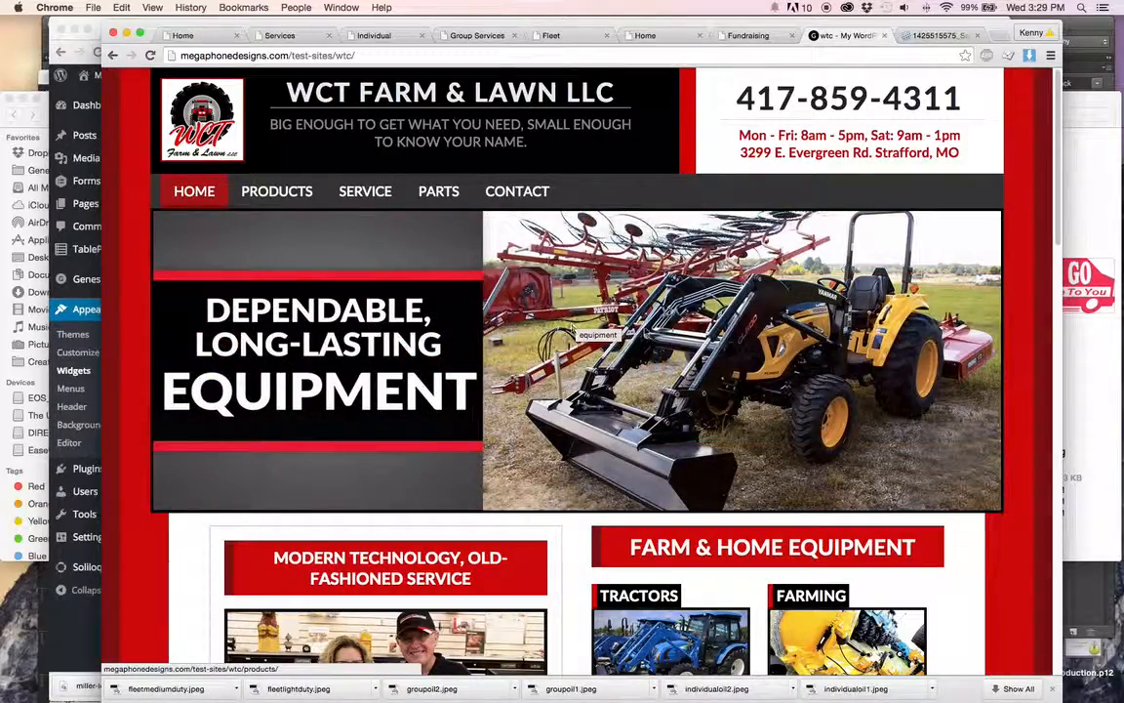
- Examine the WCT Farm & Lawn homepage's intro column and its Farm & Home Equipment blocks, then return to the Lube N' Go widgets
scroll(574, 328, down, 3)
scroll(556, 274, up, 3)
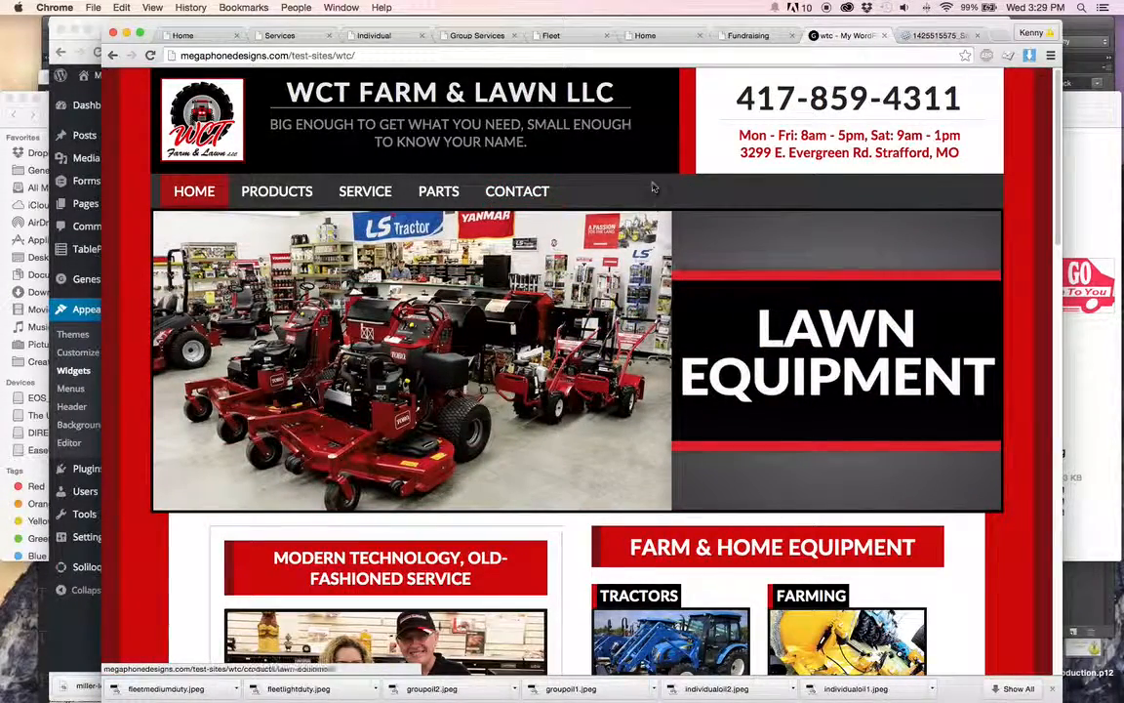
scroll(621, 506, down, 5)
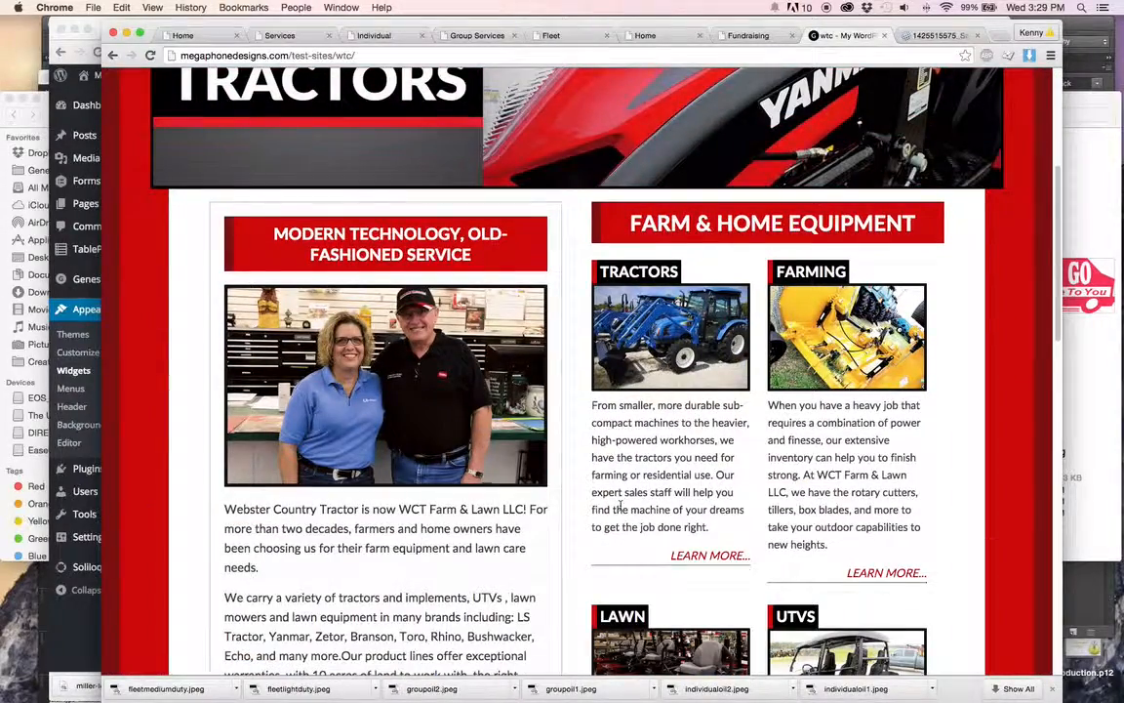
scroll(594, 438, down, 2)
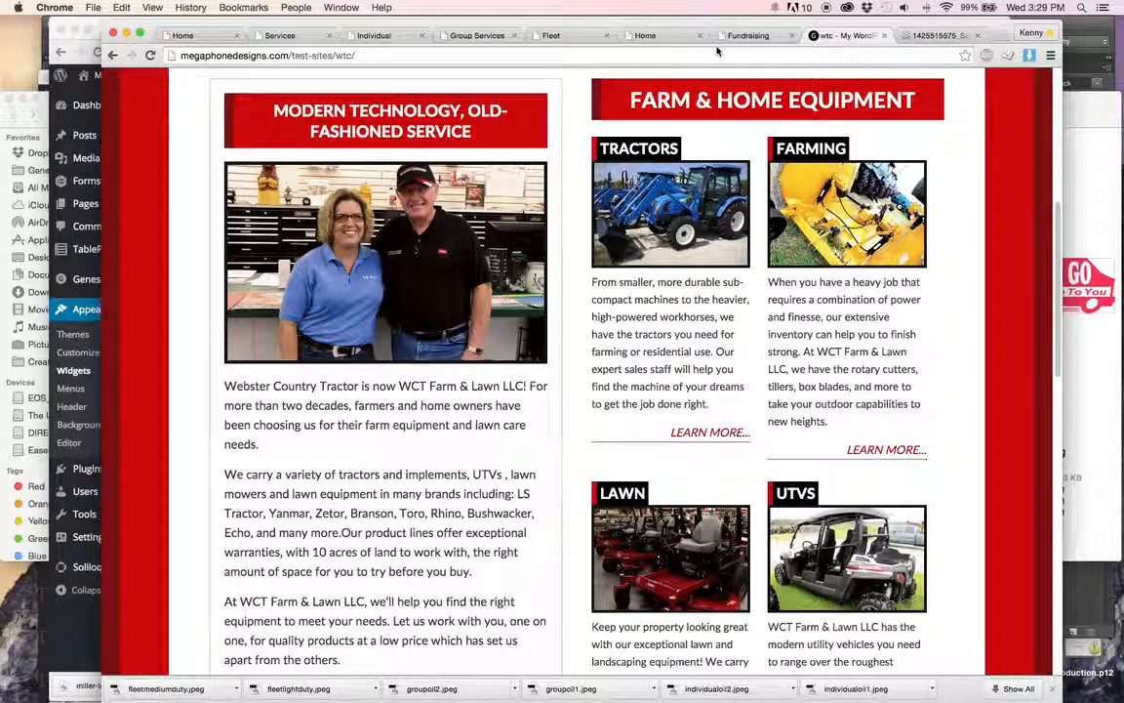
click(643, 39)
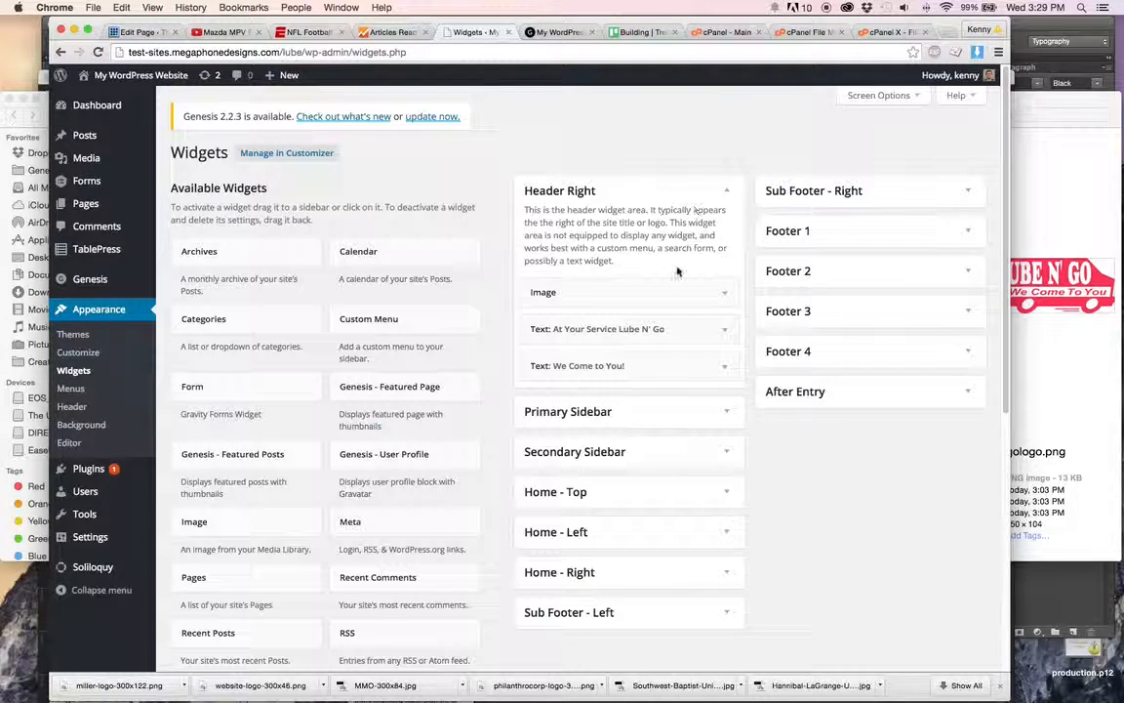
- Delete the empty Image widget from the Header Right area and check the site header in the Customizer
scroll(713, 244, down, 1)
click(719, 284)
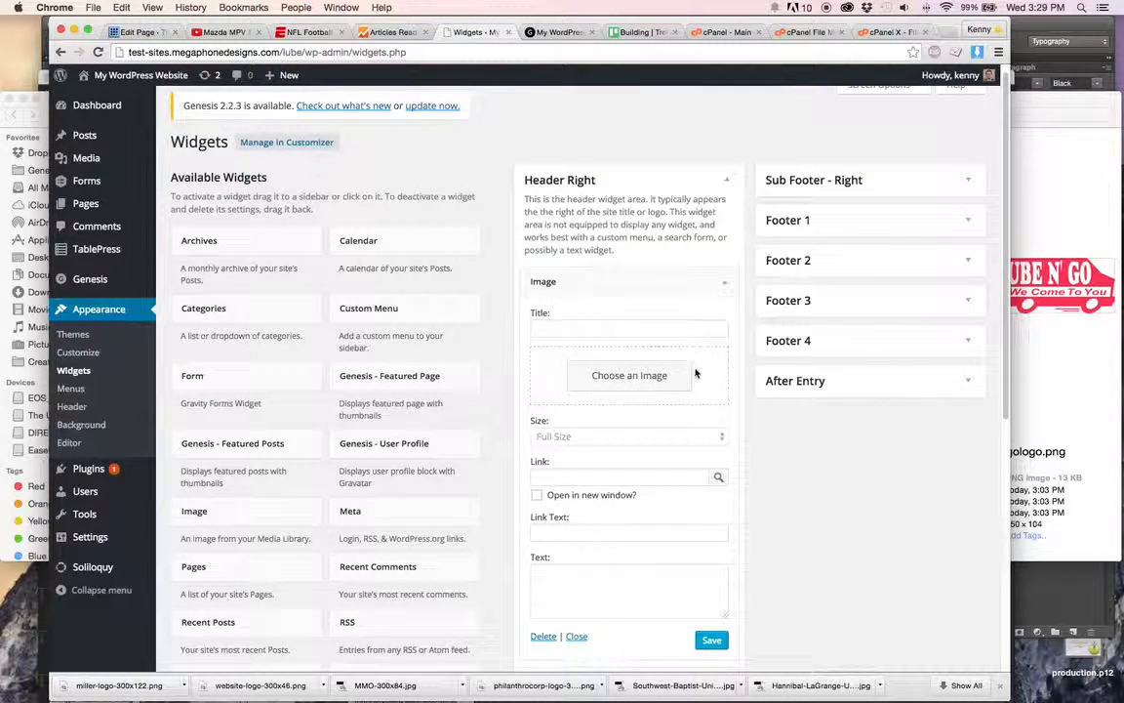
click(724, 282)
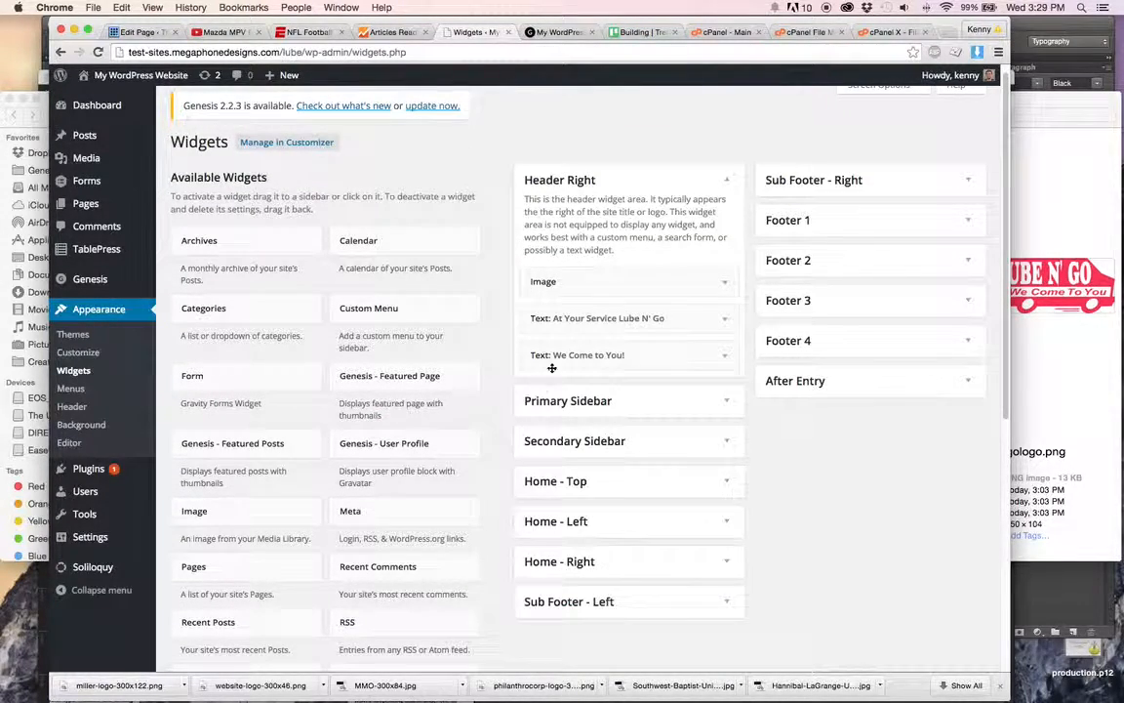
click(610, 290)
scroll(597, 317, down, 2)
click(543, 555)
click(78, 353)
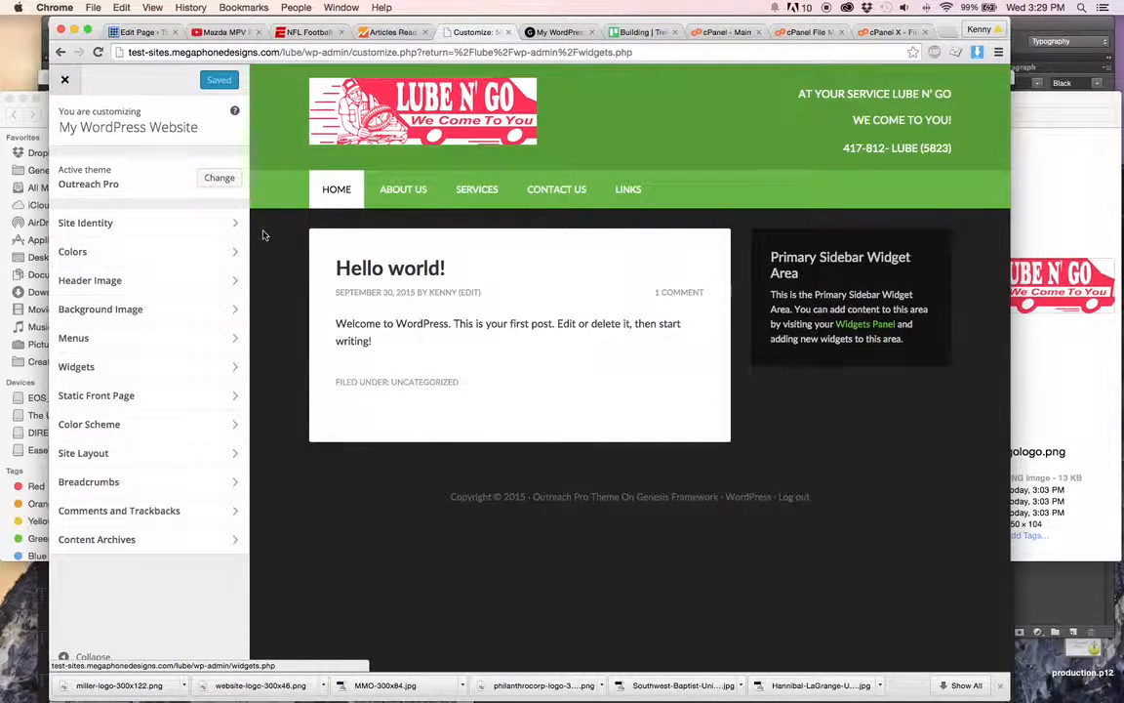
click(65, 82)
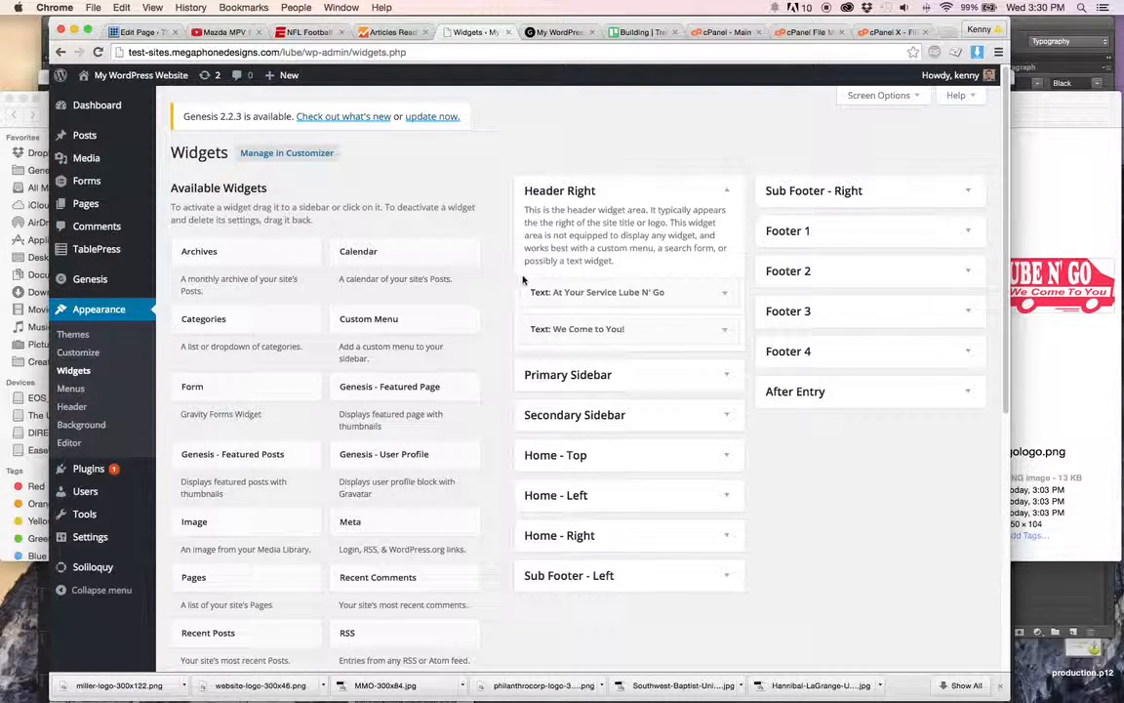
- Review the title and content of the two text widgets in the Header Right area
click(586, 292)
click(592, 339)
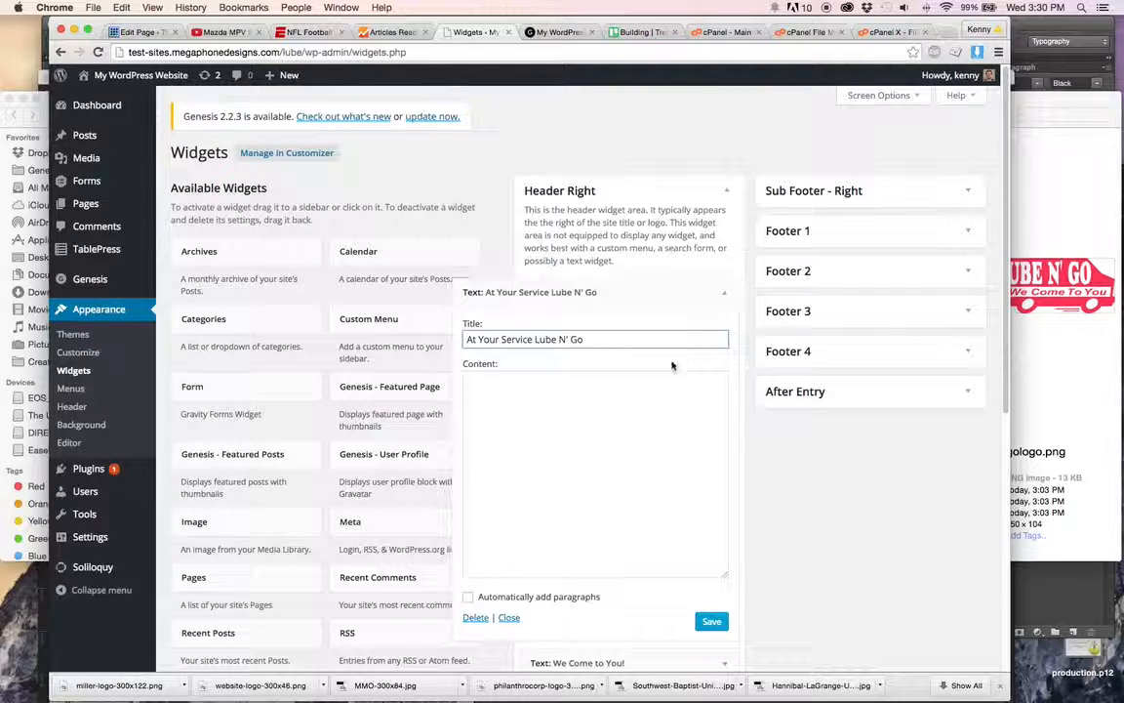
click(668, 394)
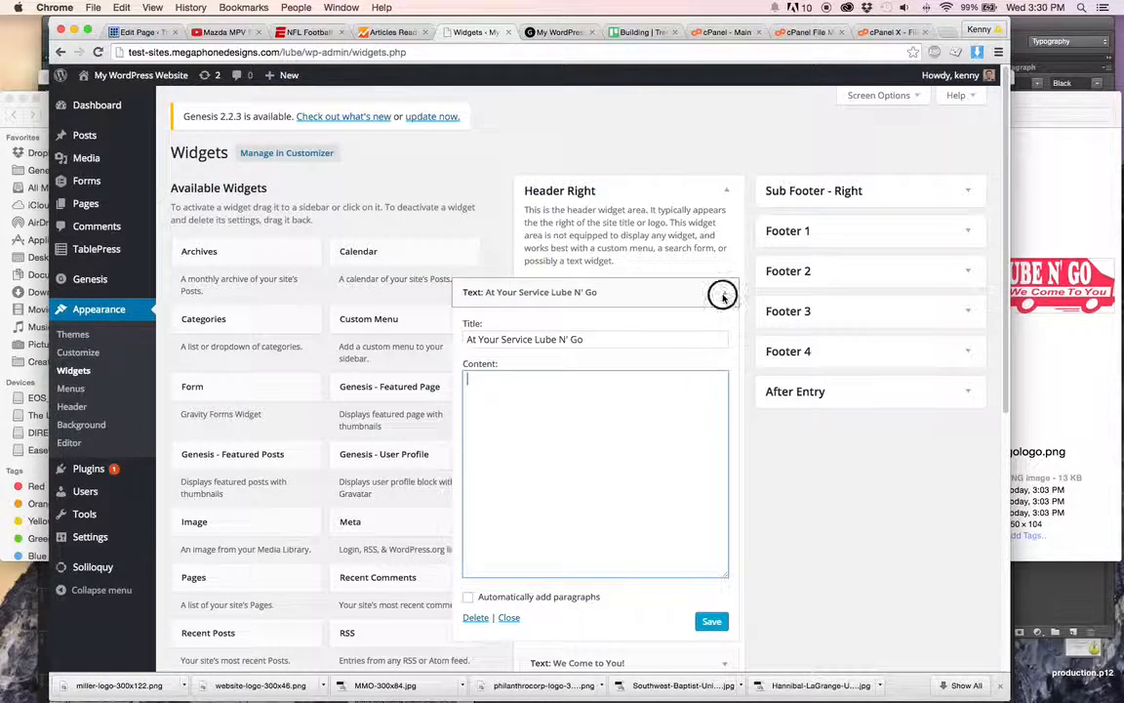
click(723, 293)
click(720, 330)
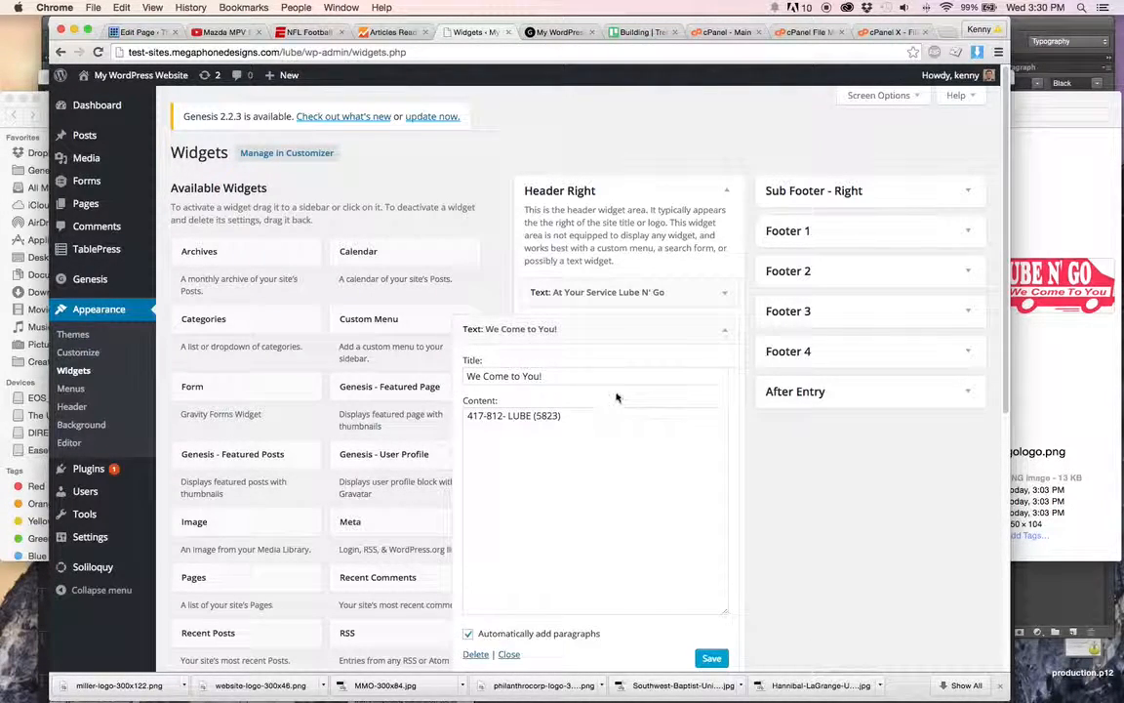
click(602, 427)
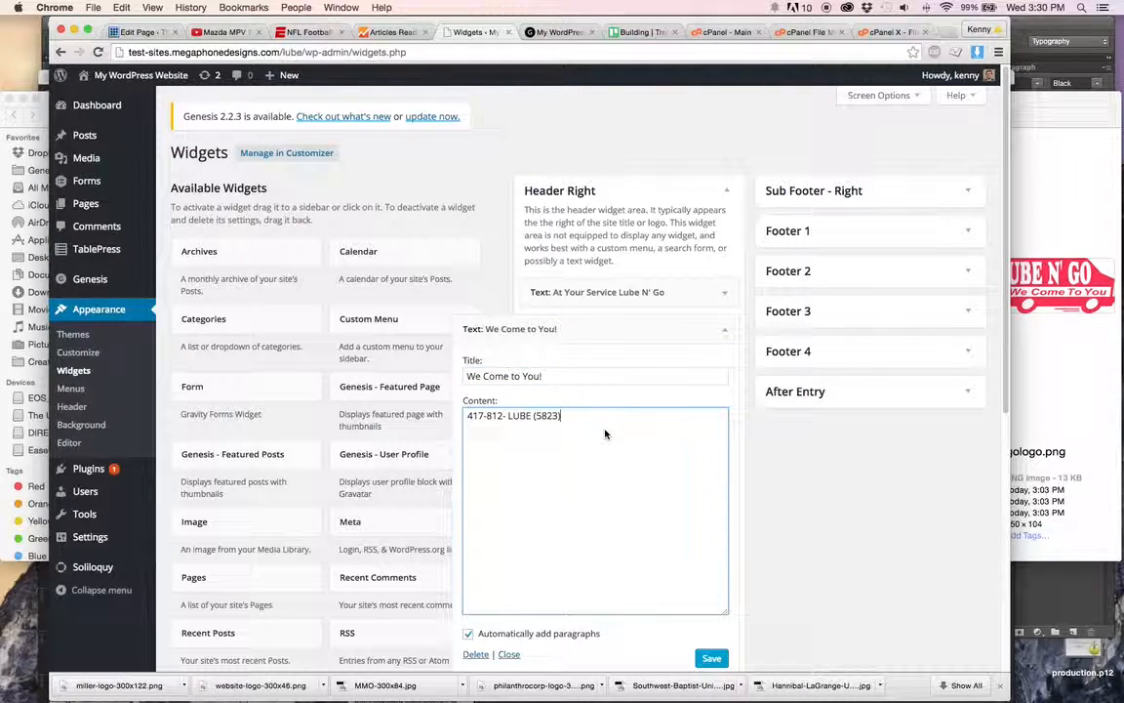
click(562, 380)
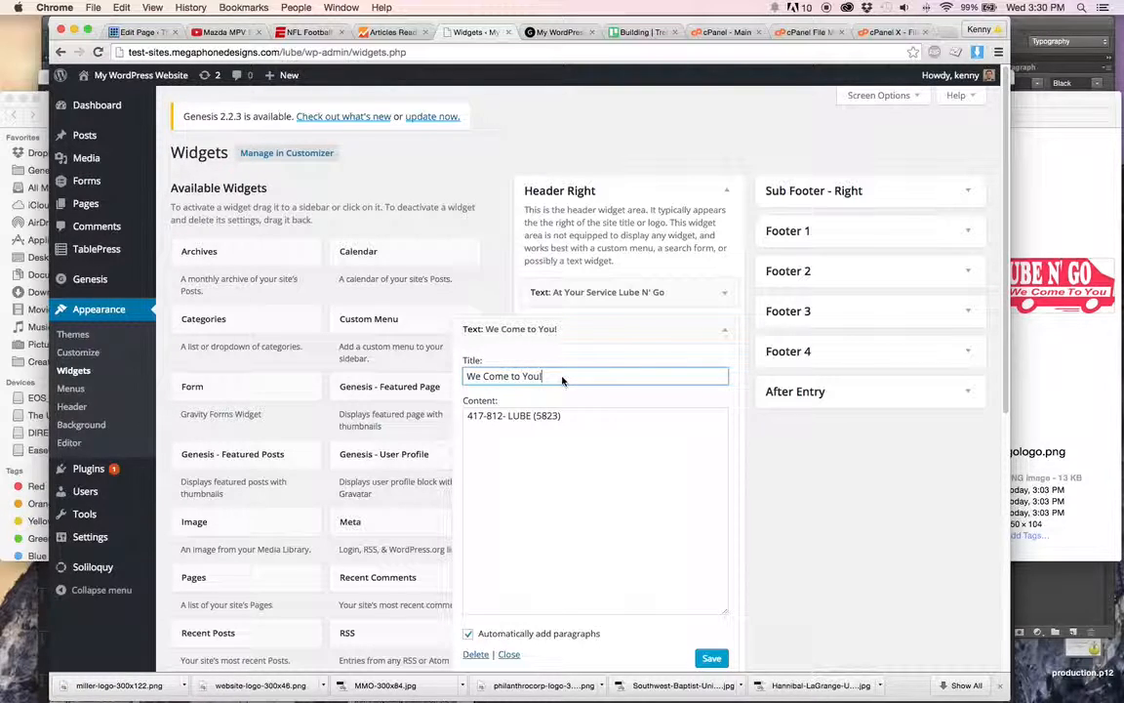
click(602, 296)
click(732, 293)
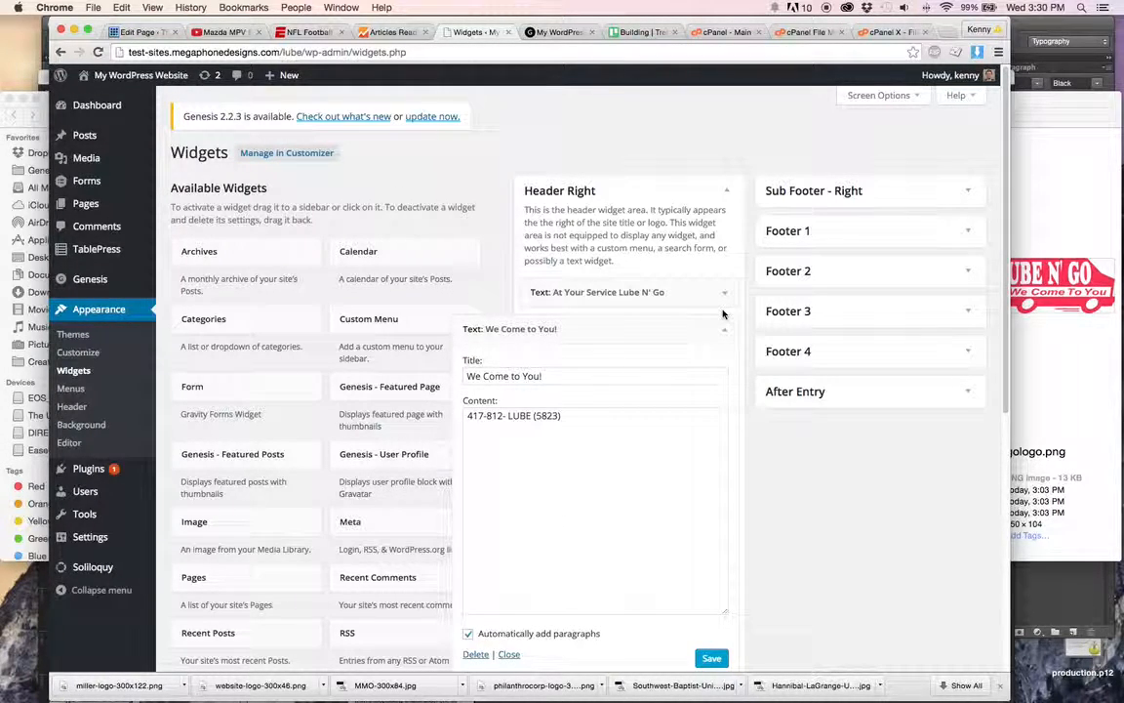
- Wrap the phone number in the "We Come to You!" widget's content in a div with the class some-class
click(468, 417)
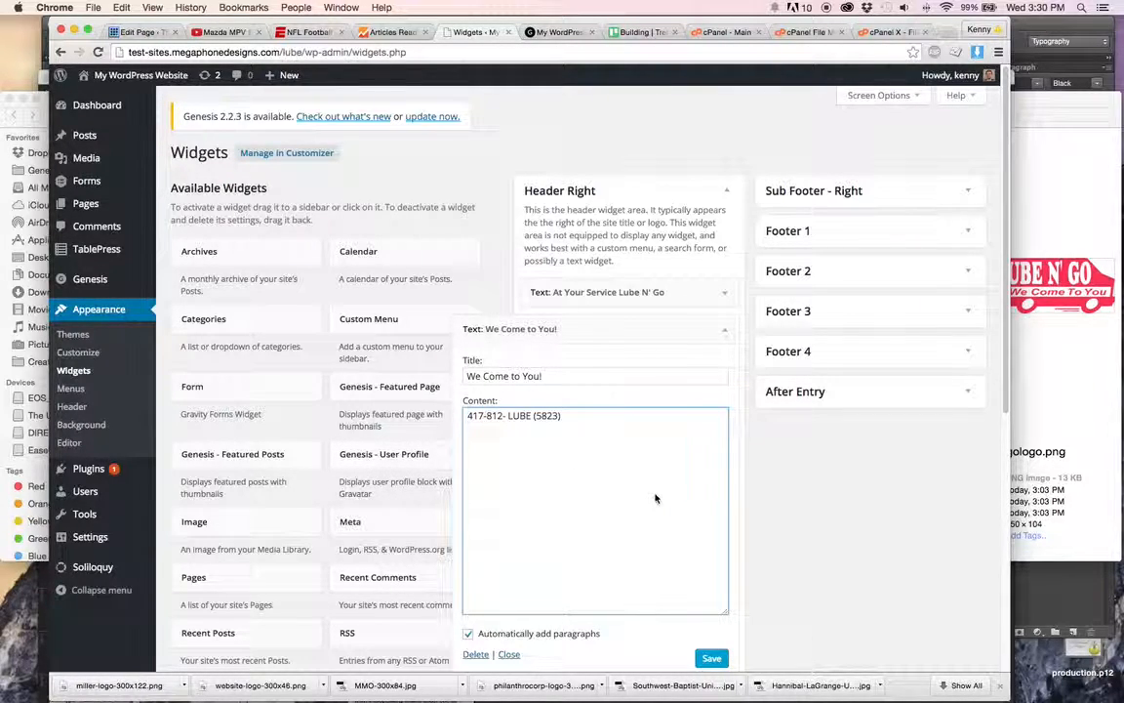
text(<div)
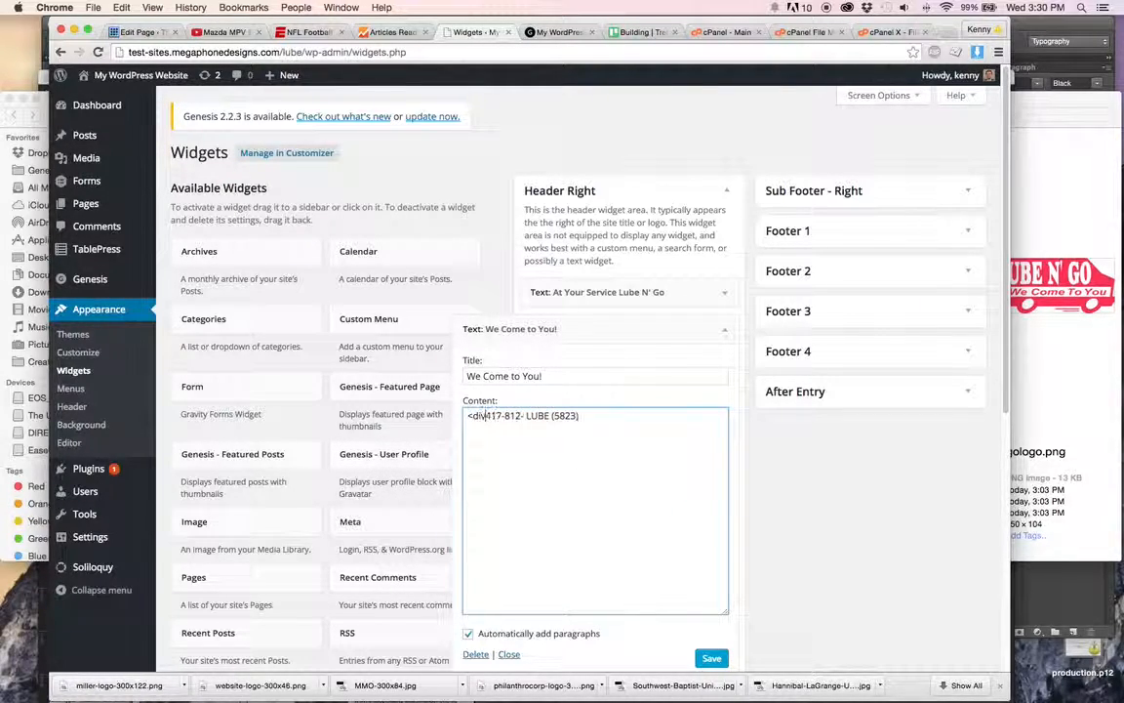
text( class=)
key(BackSpace)
text(+)
key(BackSpace)
text(="some-class">)
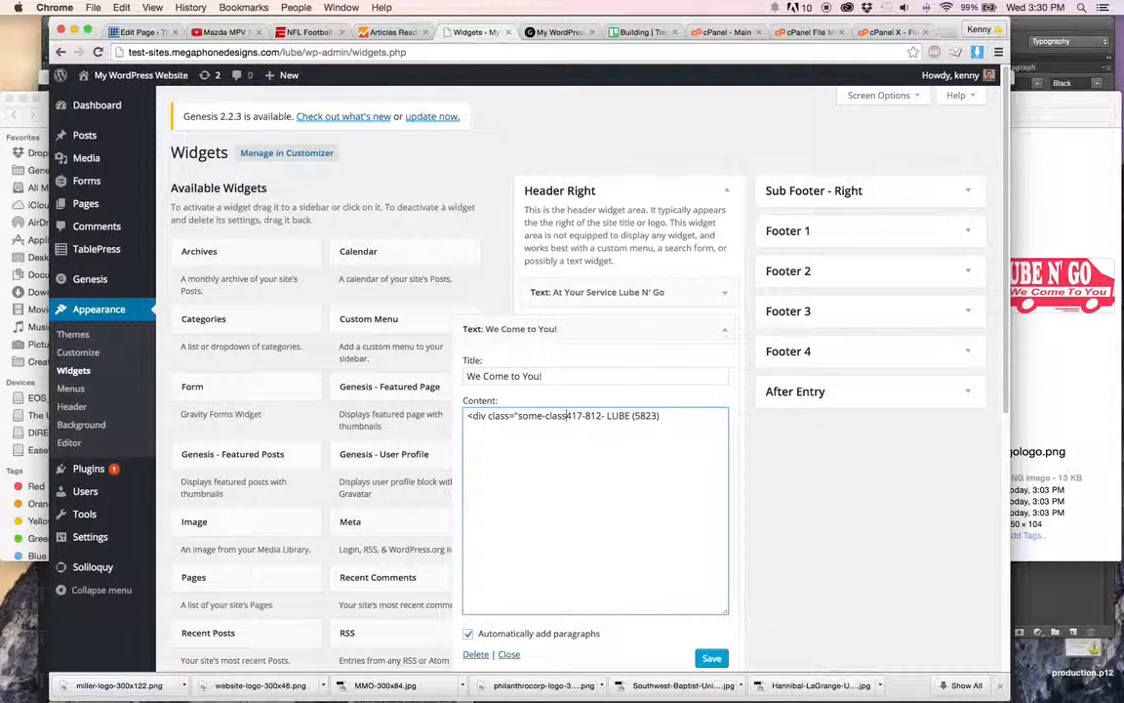
click(690, 434)
text(</div>)
- Remove the div tags around the phone number in the "We Come to You!" widget's content
drag(696, 415, 670, 418)
key(BackSpace)
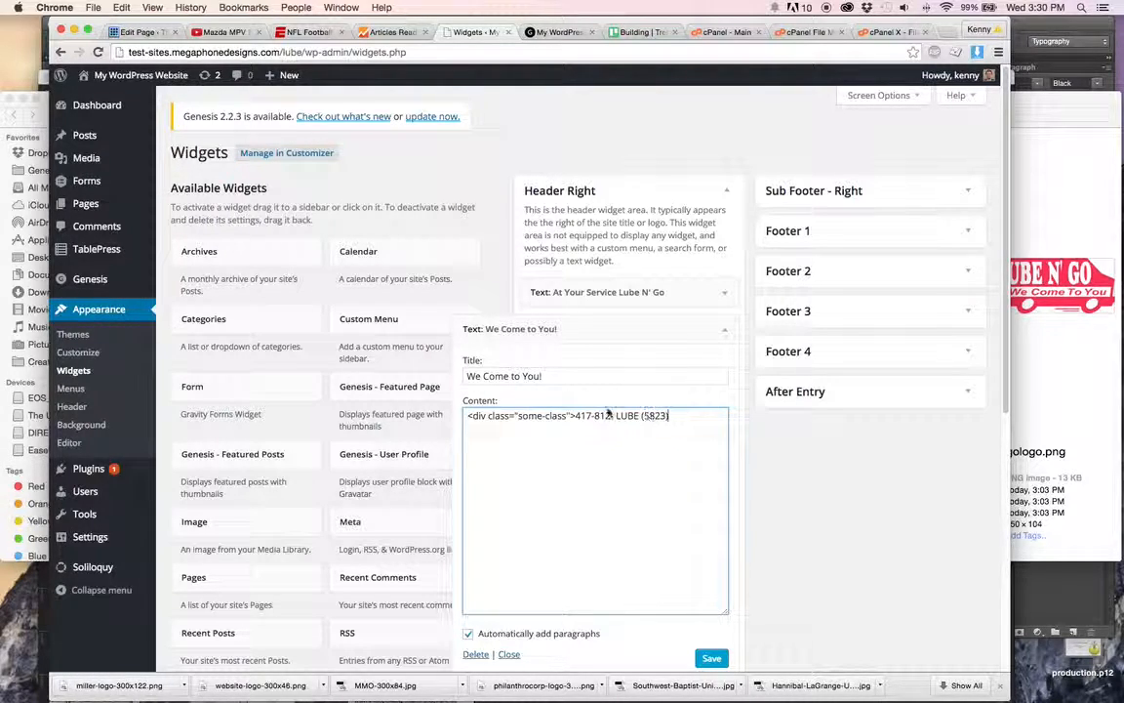
drag(573, 415, 467, 409)
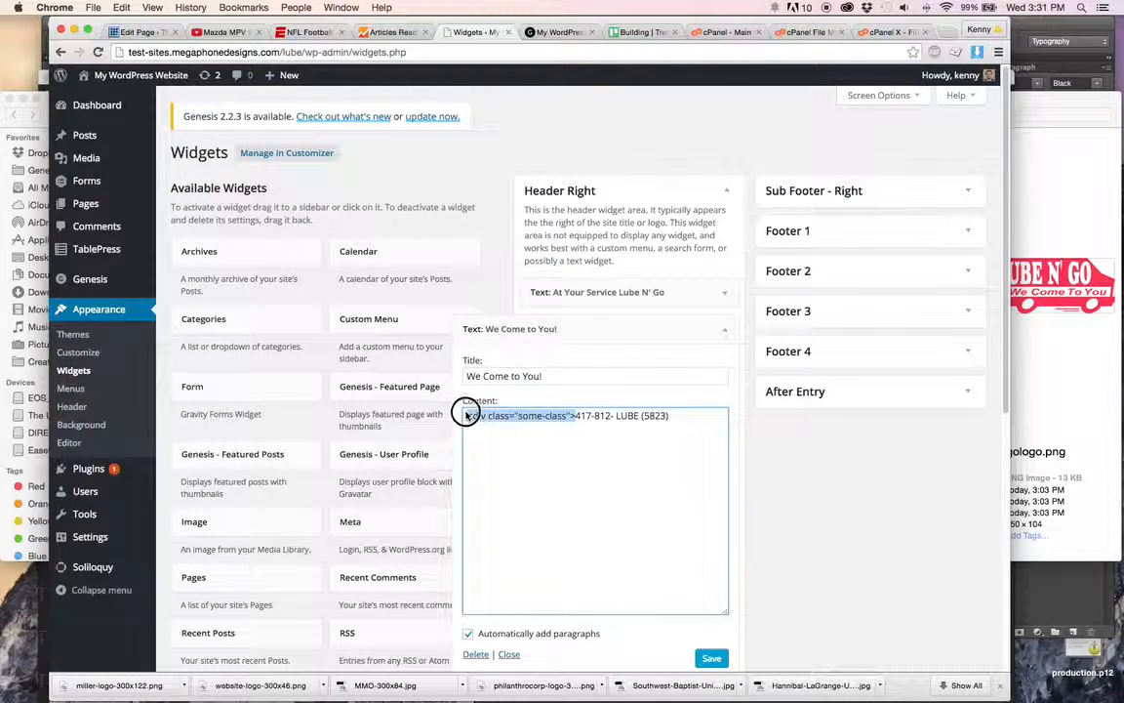
key(BackSpace)
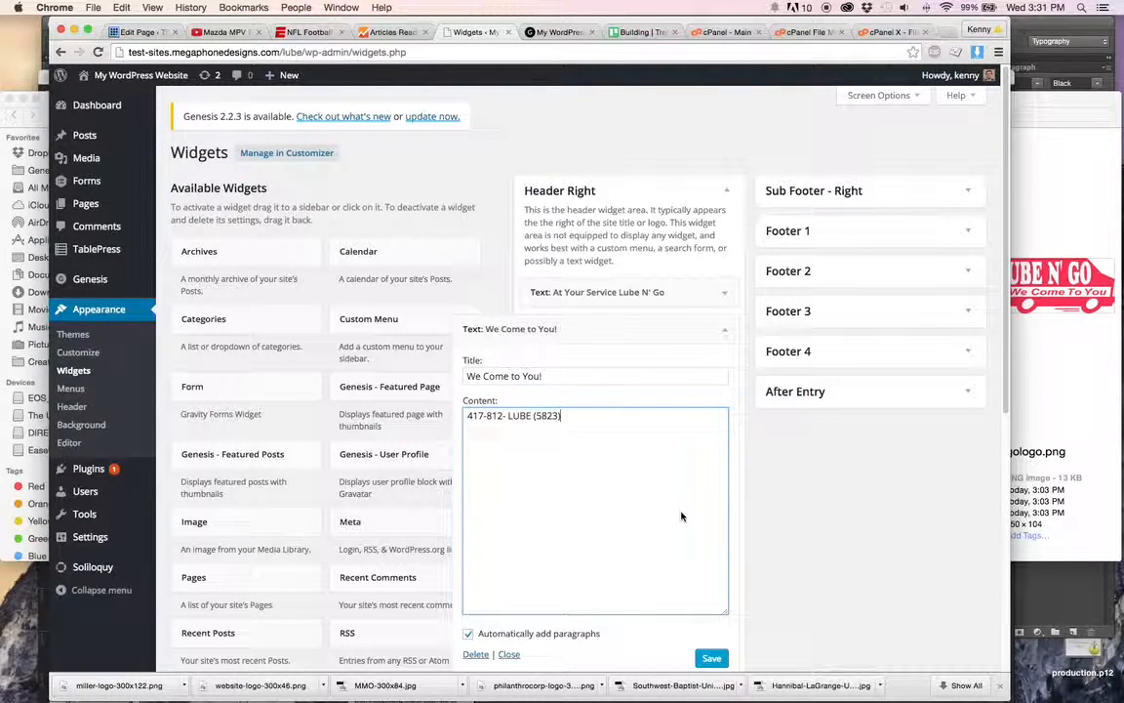
- Collapse the "We Come to You!" text widget and the Header Right widget area
scroll(703, 488, down, 1)
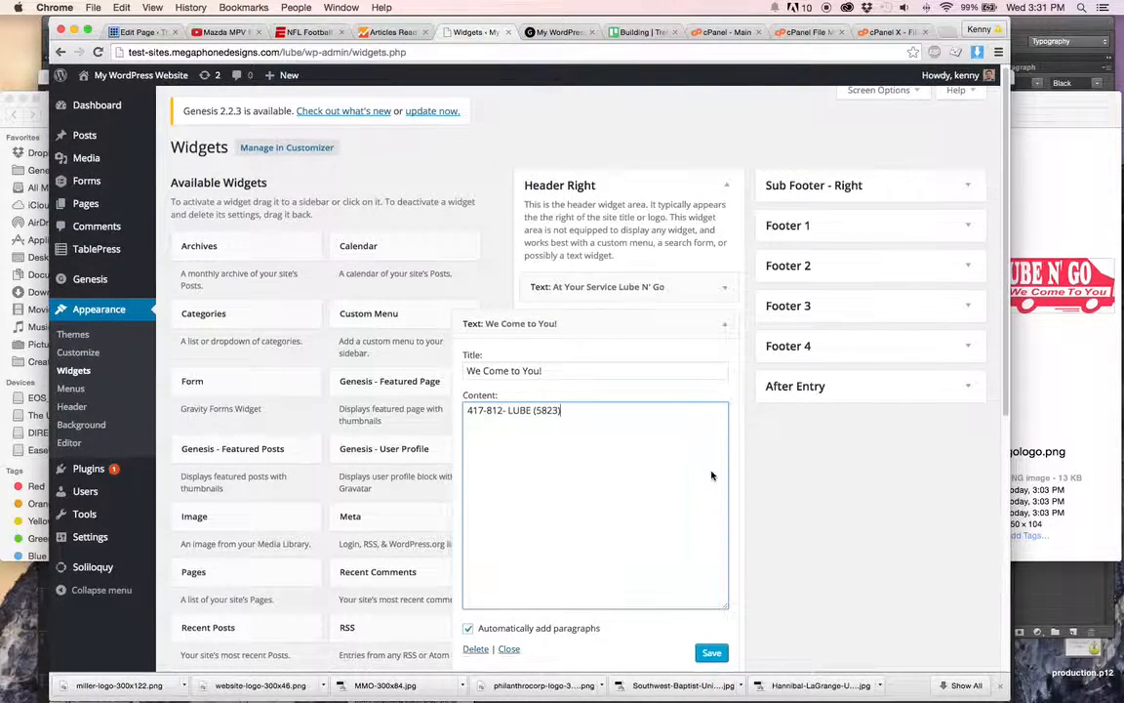
click(723, 336)
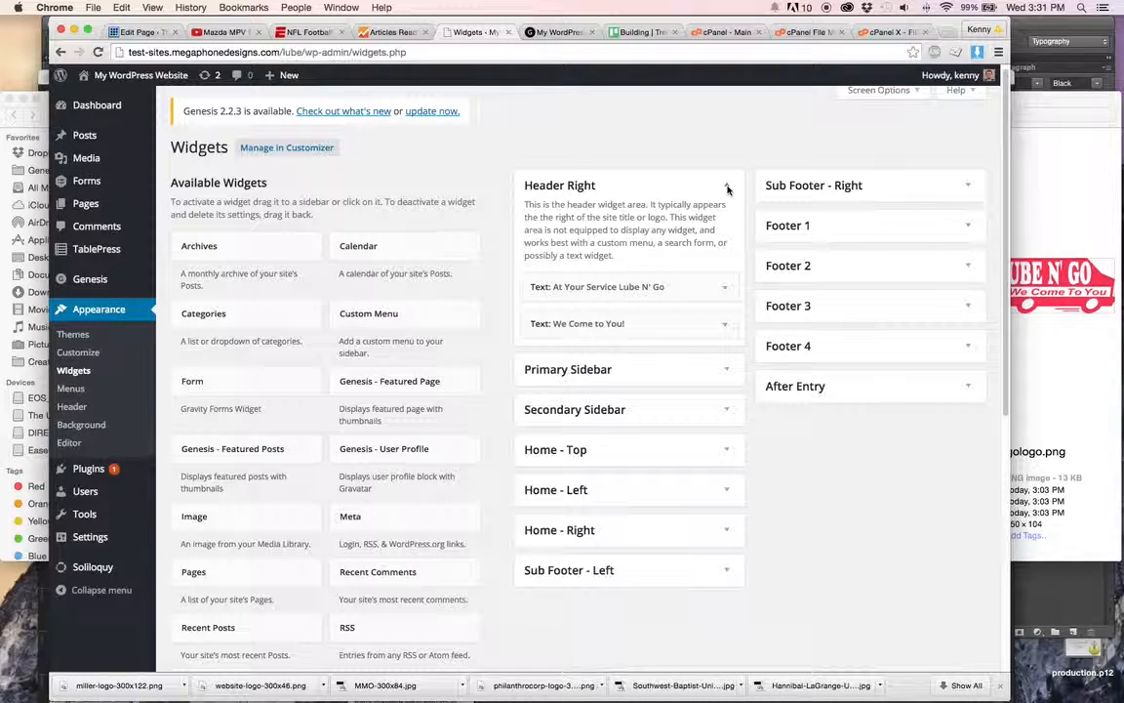
click(610, 206)
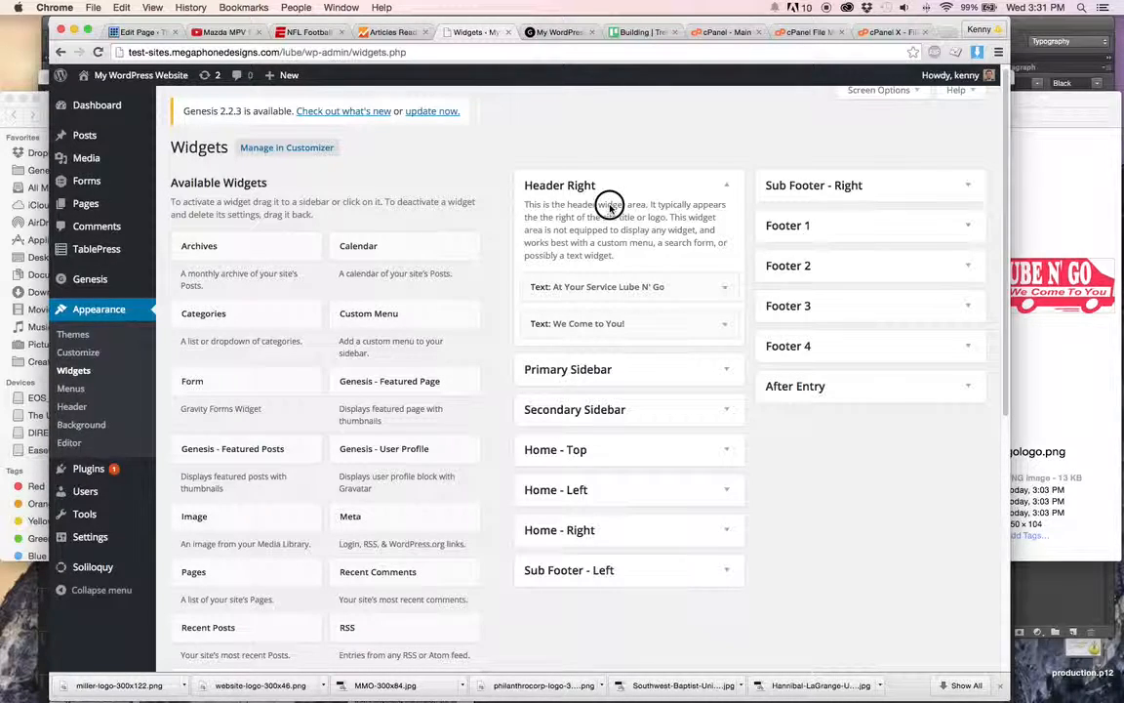
click(728, 185)
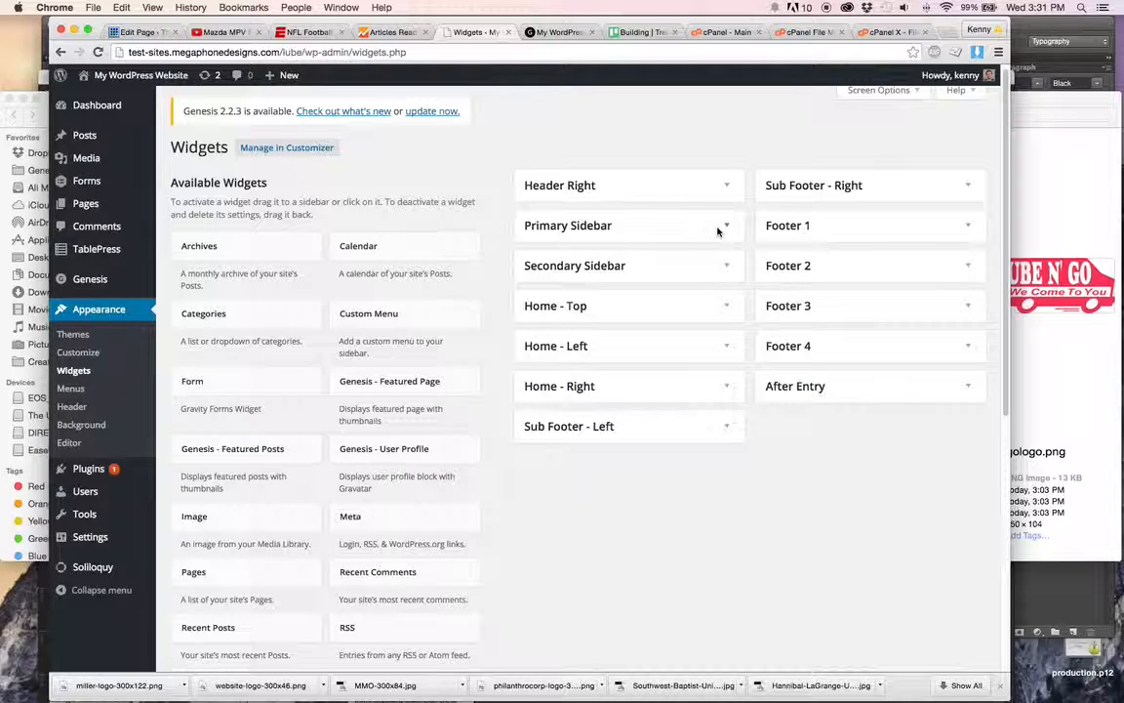
- Add a Form widget to the Primary Sidebar area and save it
click(719, 228)
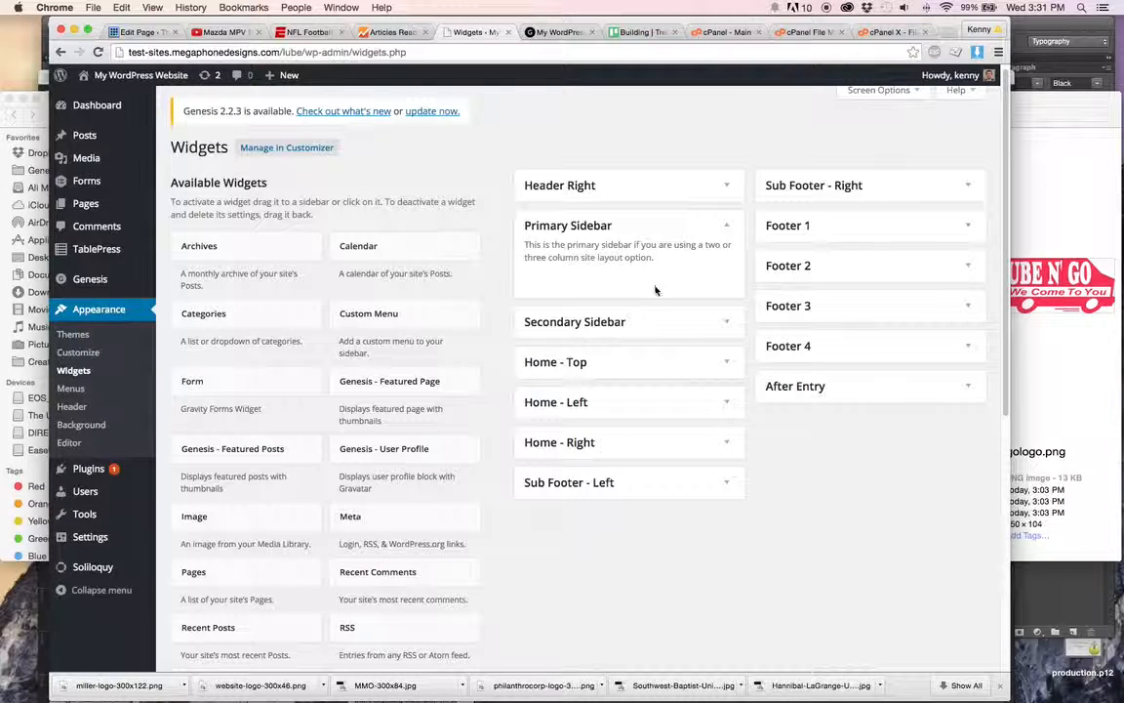
scroll(515, 352, down, 5)
scroll(514, 351, up, 2)
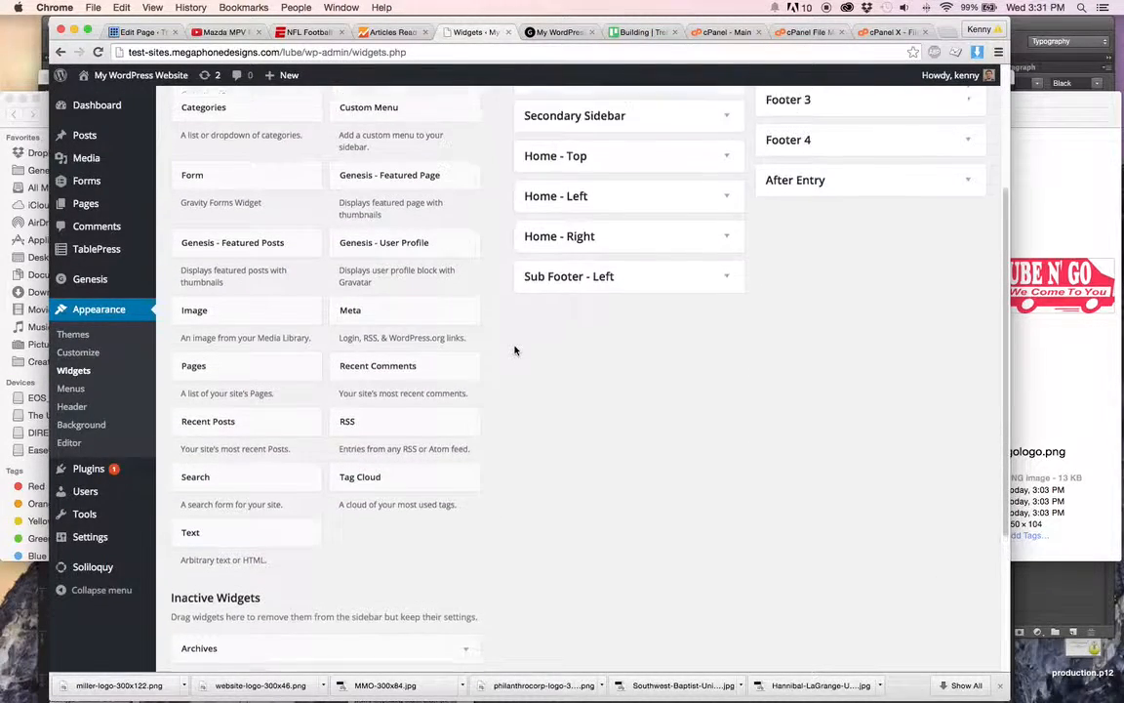
scroll(514, 350, up, 2)
drag(284, 296, 647, 195)
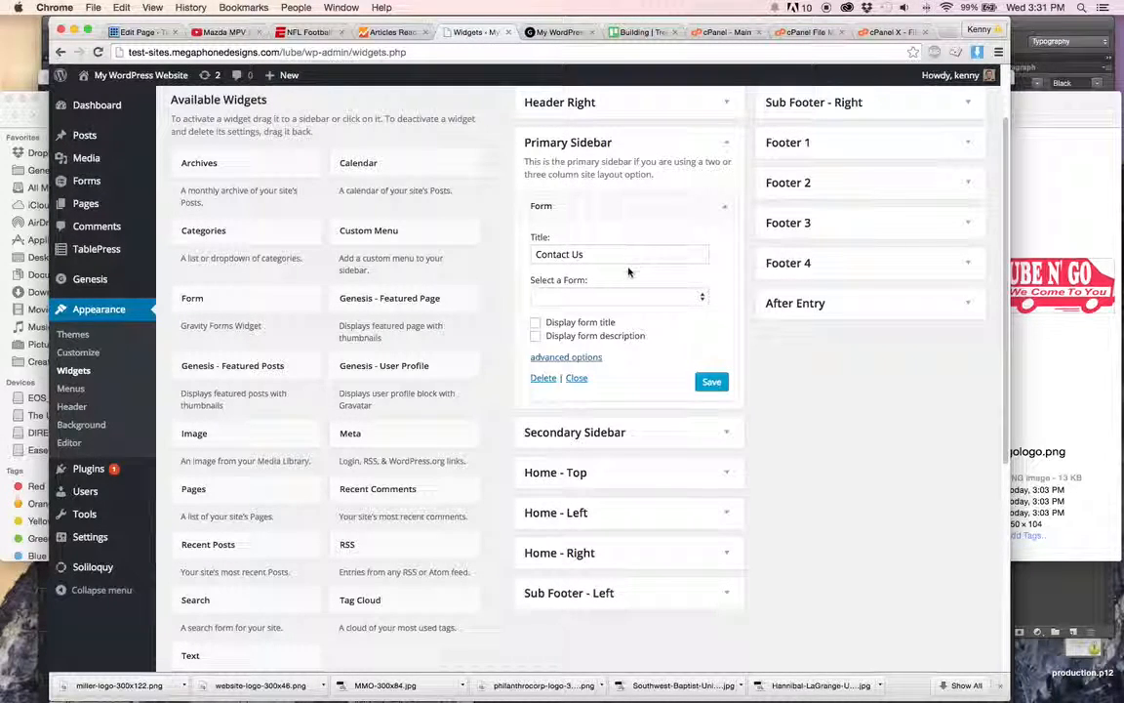
click(711, 380)
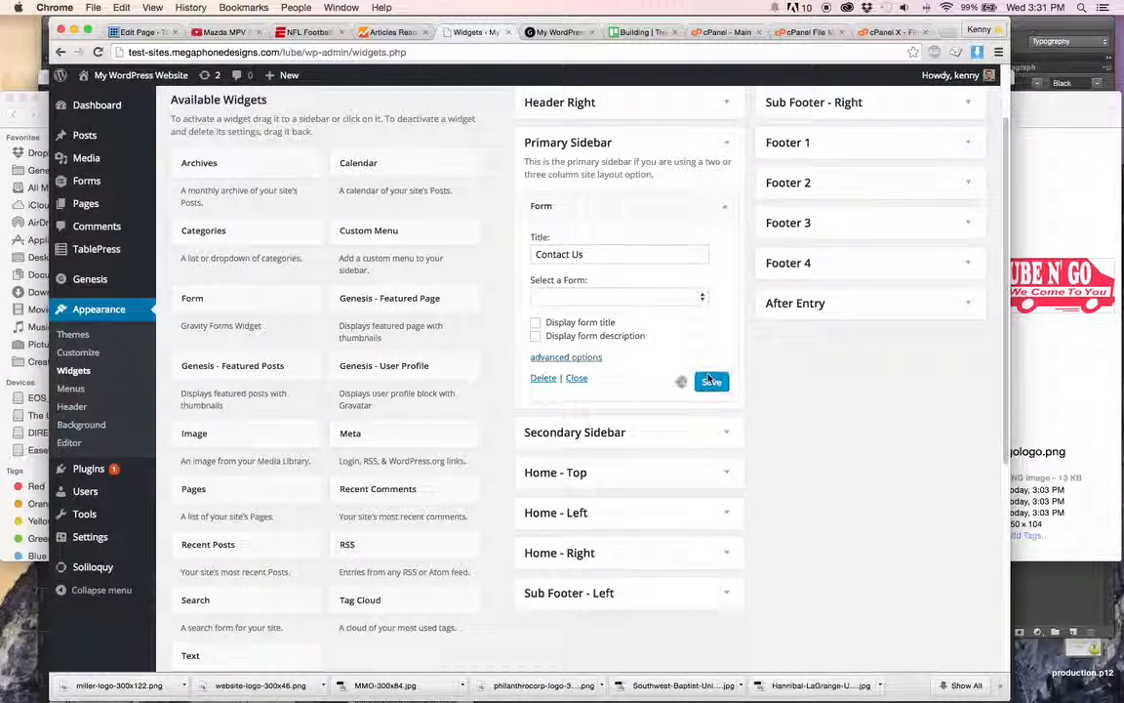
- Change the Primary Sidebar Form widget's title to "Schedule Your Appointment" and collapse the widget
click(732, 205)
click(732, 205)
triple_click(636, 256)
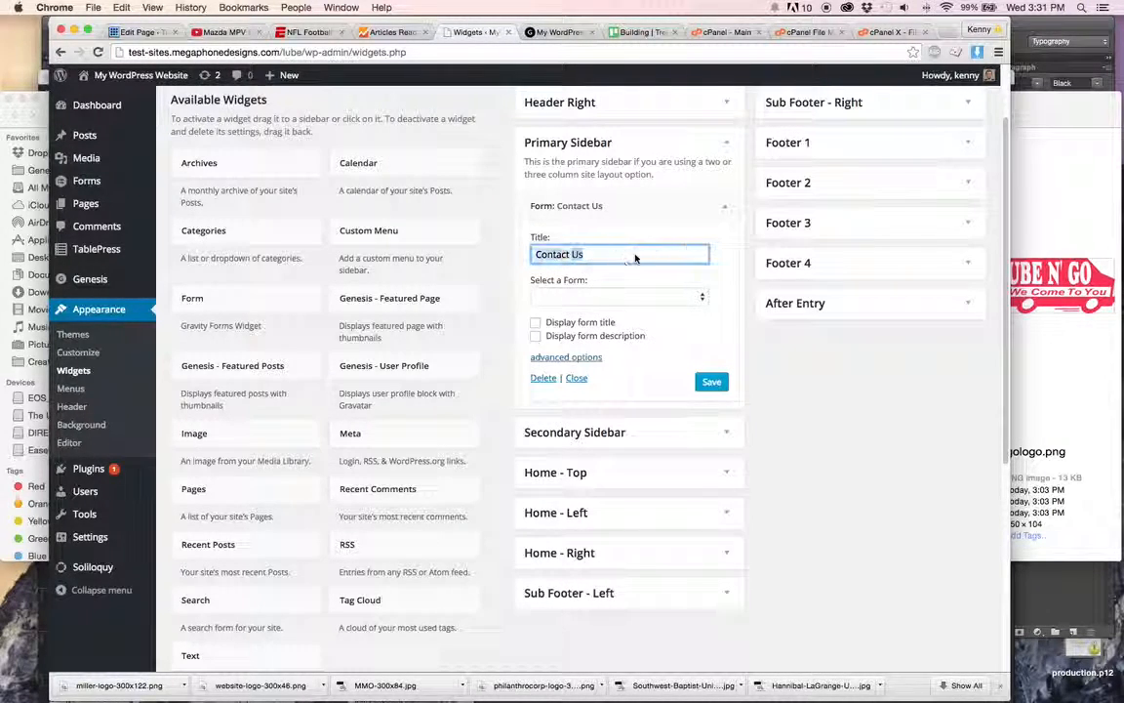
text(Schedule)
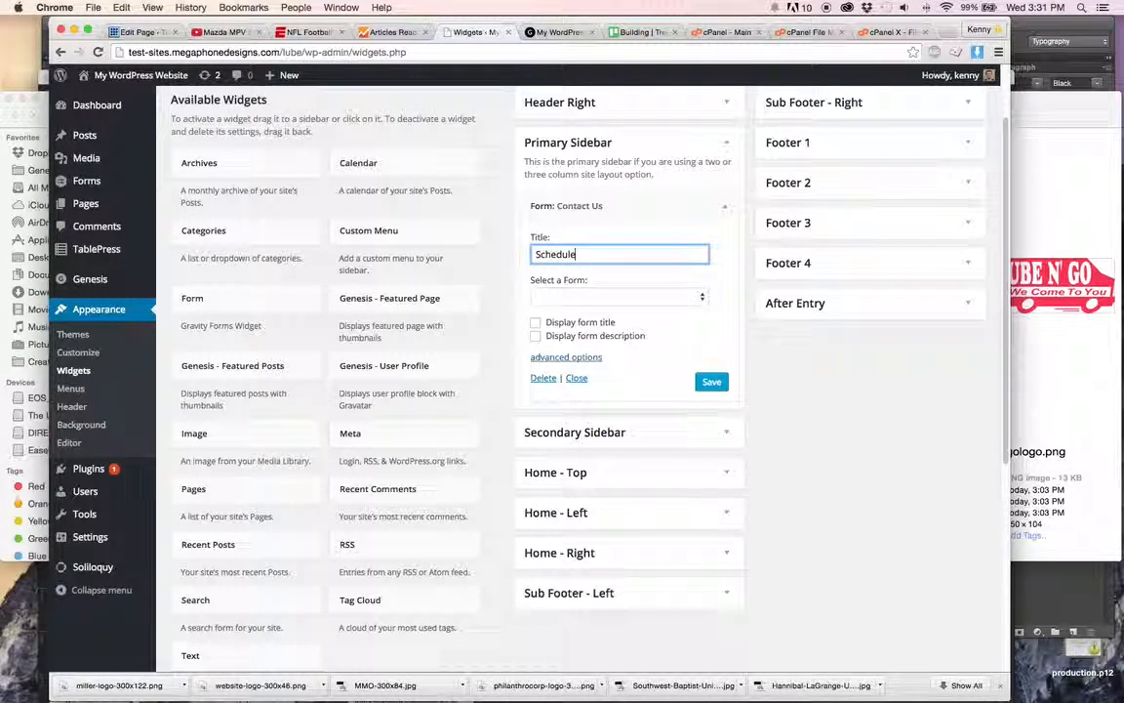
text( Your Appointment)
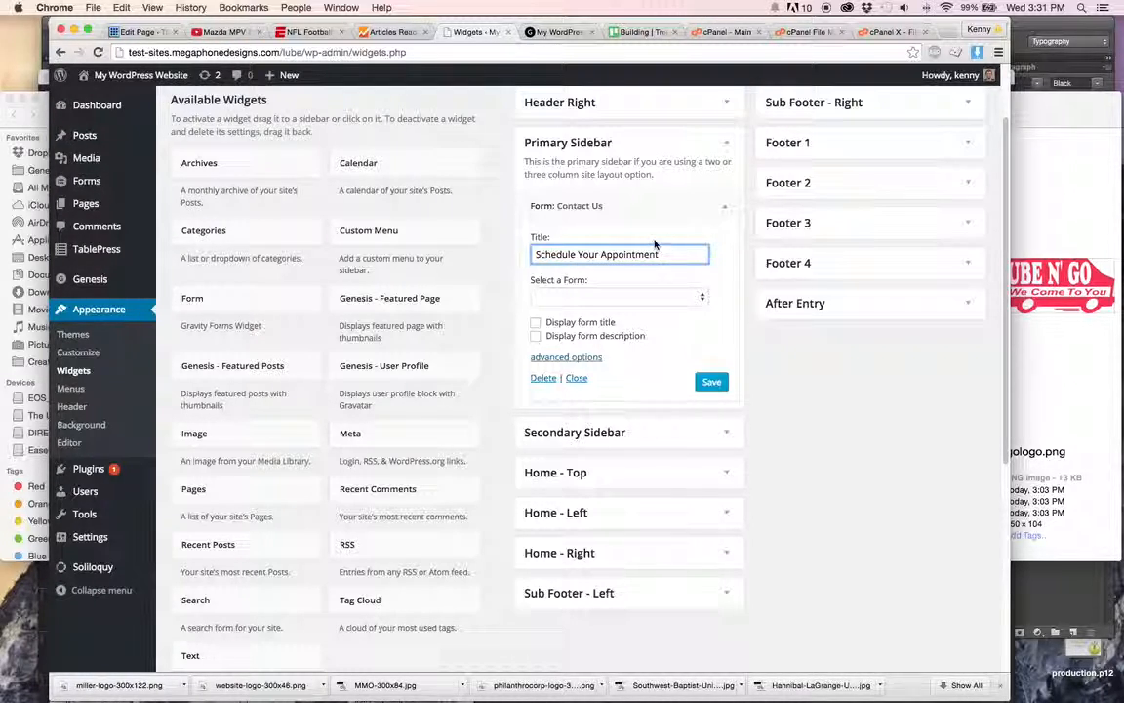
click(720, 270)
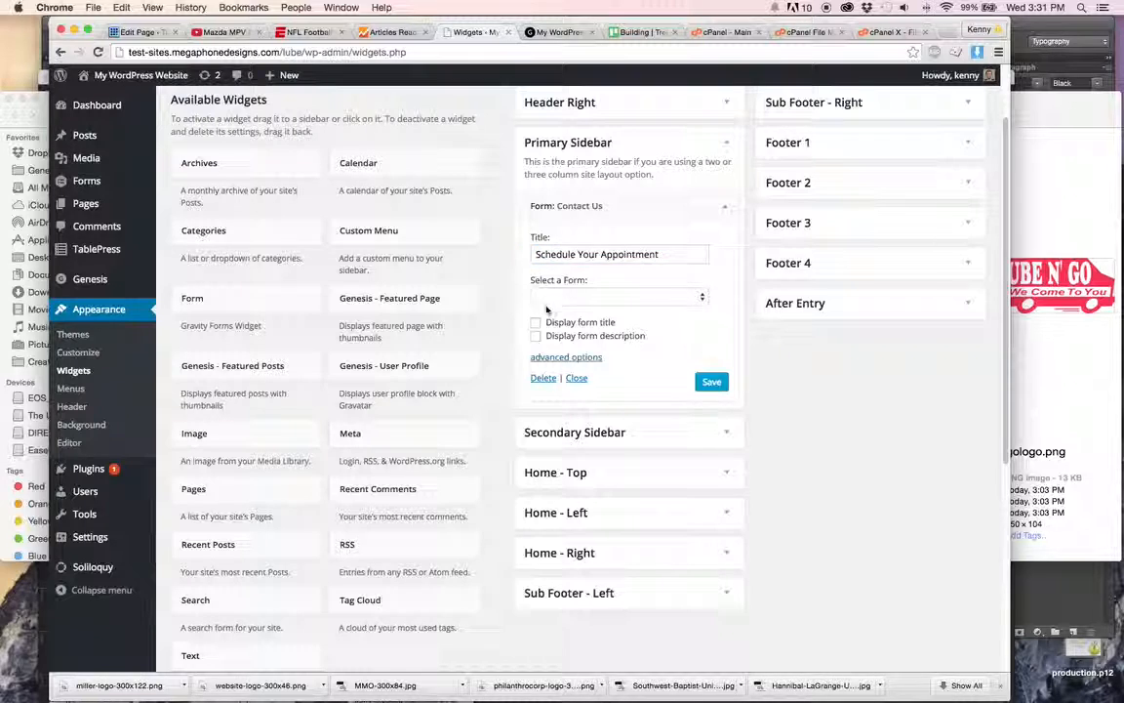
click(727, 212)
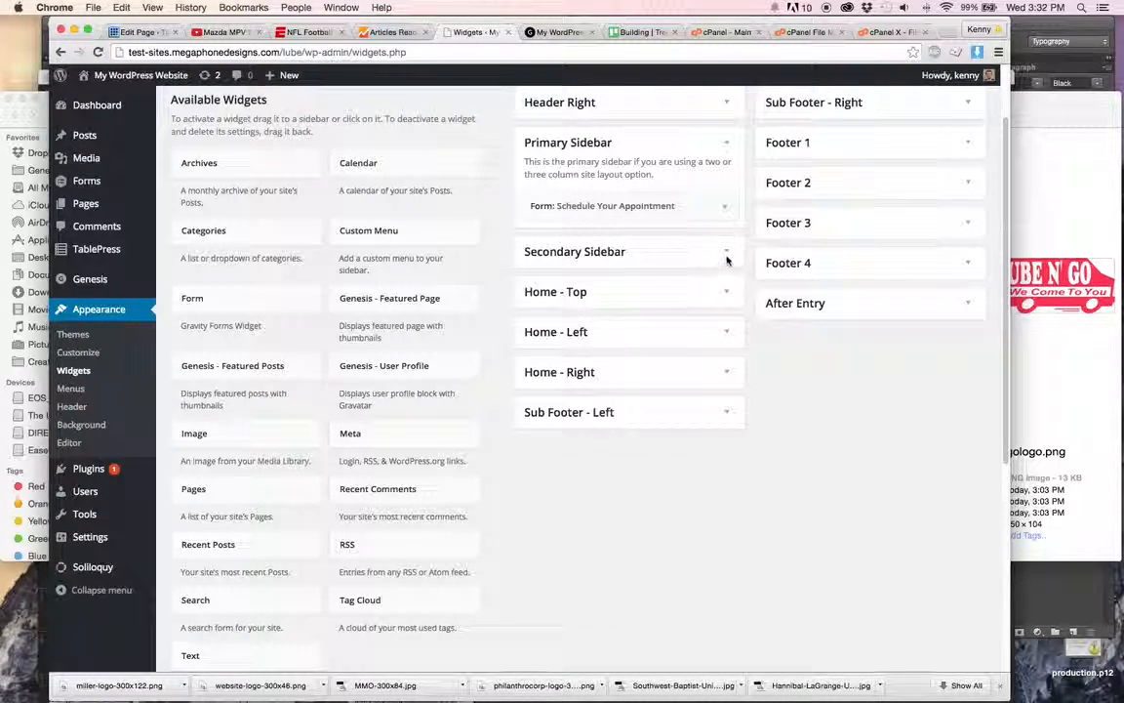
- Expand the Home - Top widget area and collapse the Header Right and Primary Sidebar areas
click(730, 293)
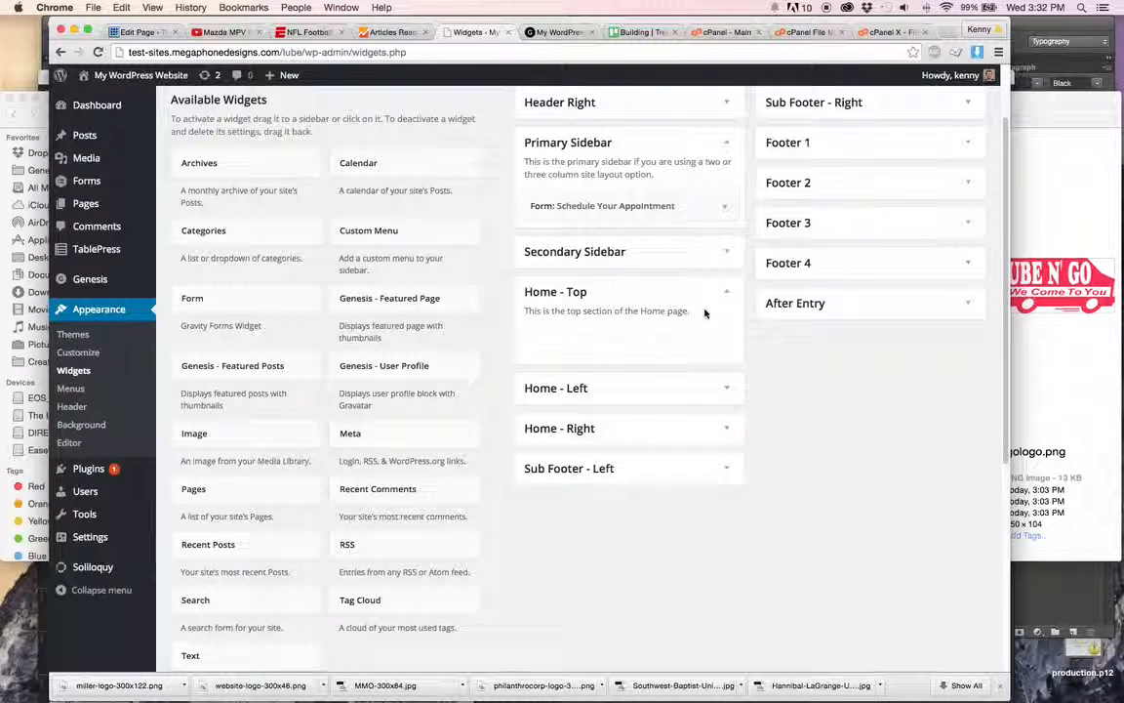
scroll(686, 316, up, 2)
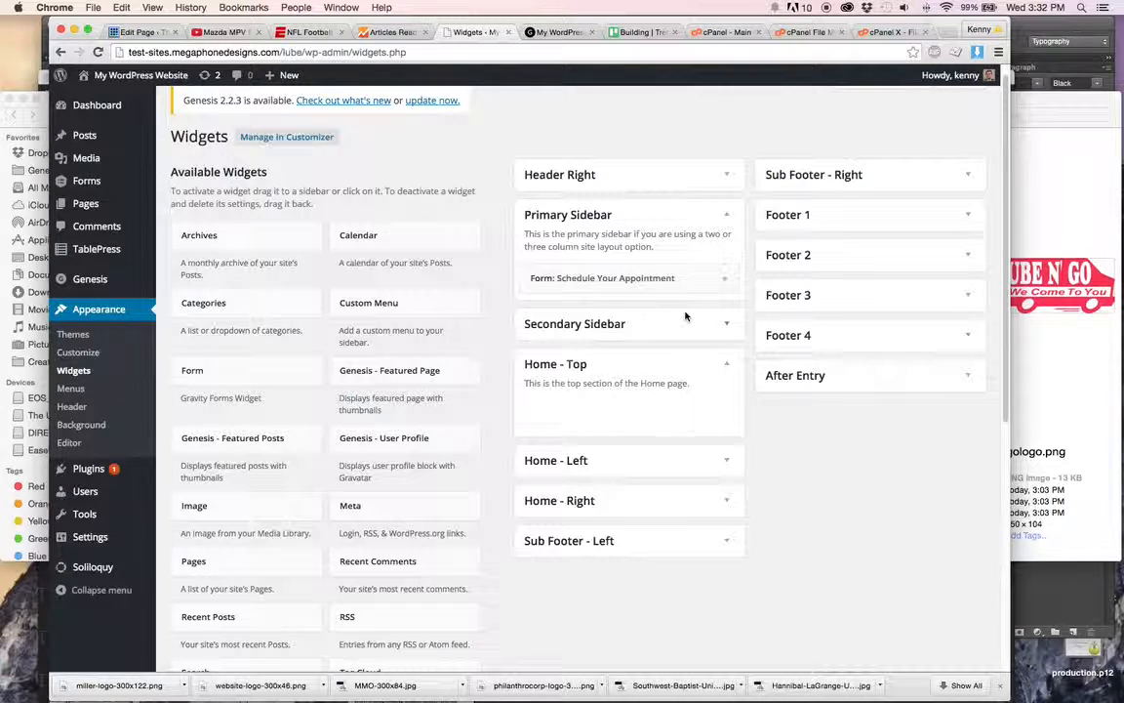
click(680, 176)
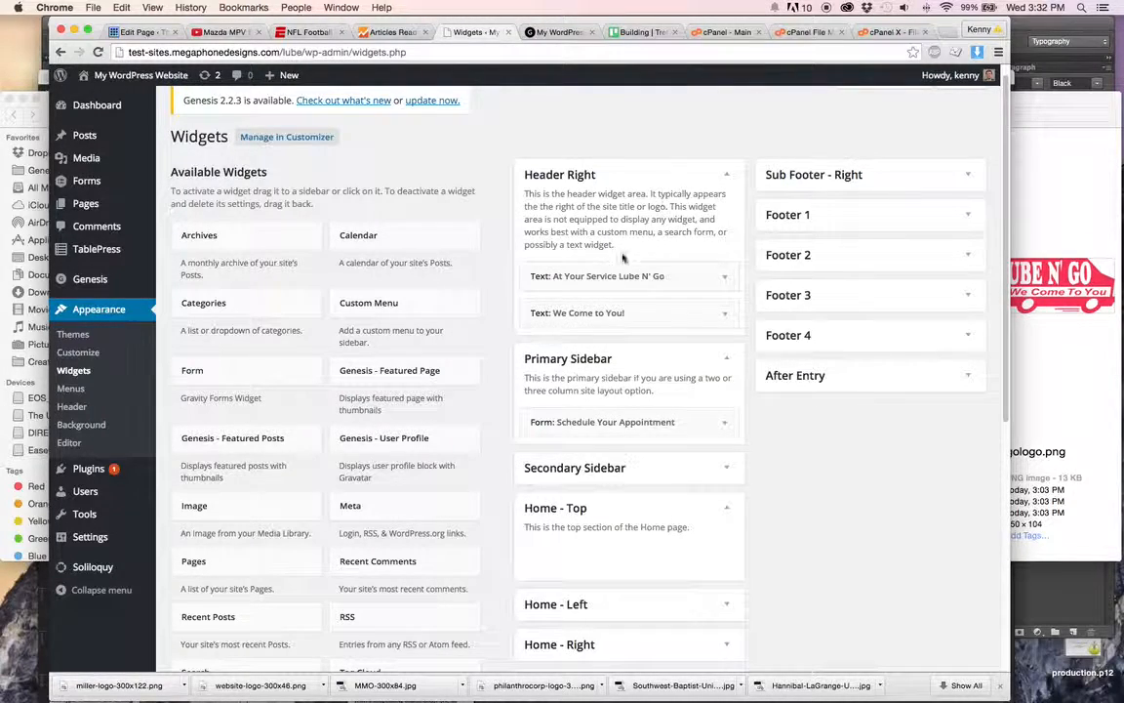
click(706, 178)
click(724, 214)
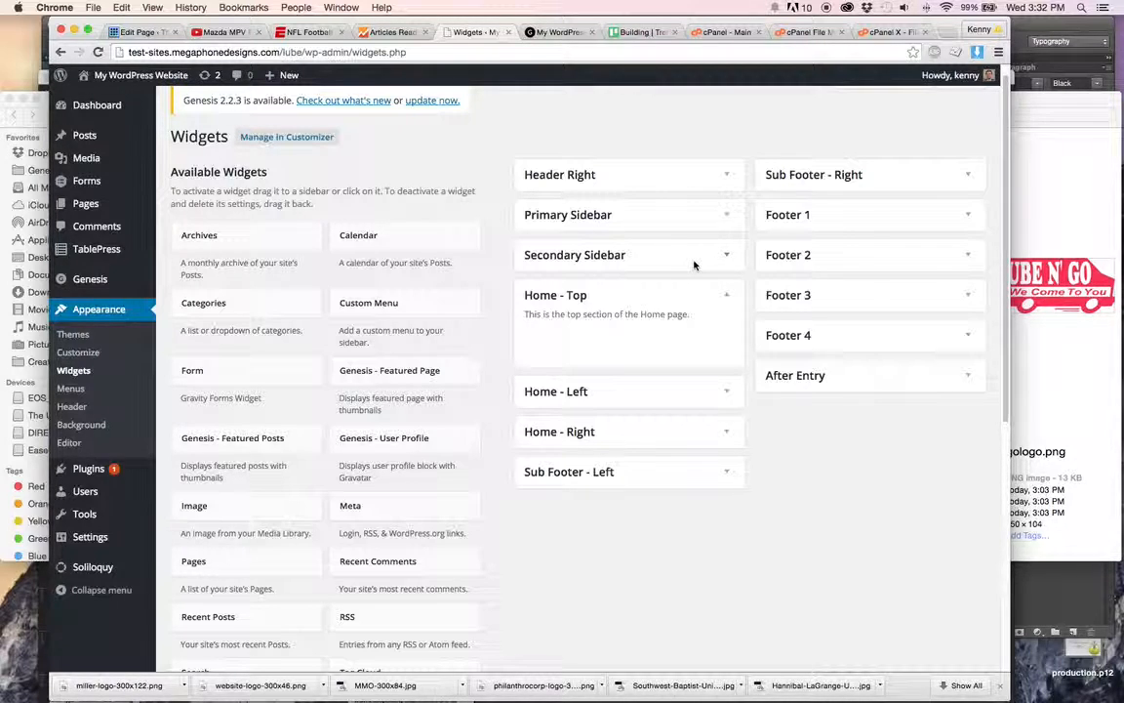
scroll(694, 264, down, 1)
scroll(694, 264, down, 3)
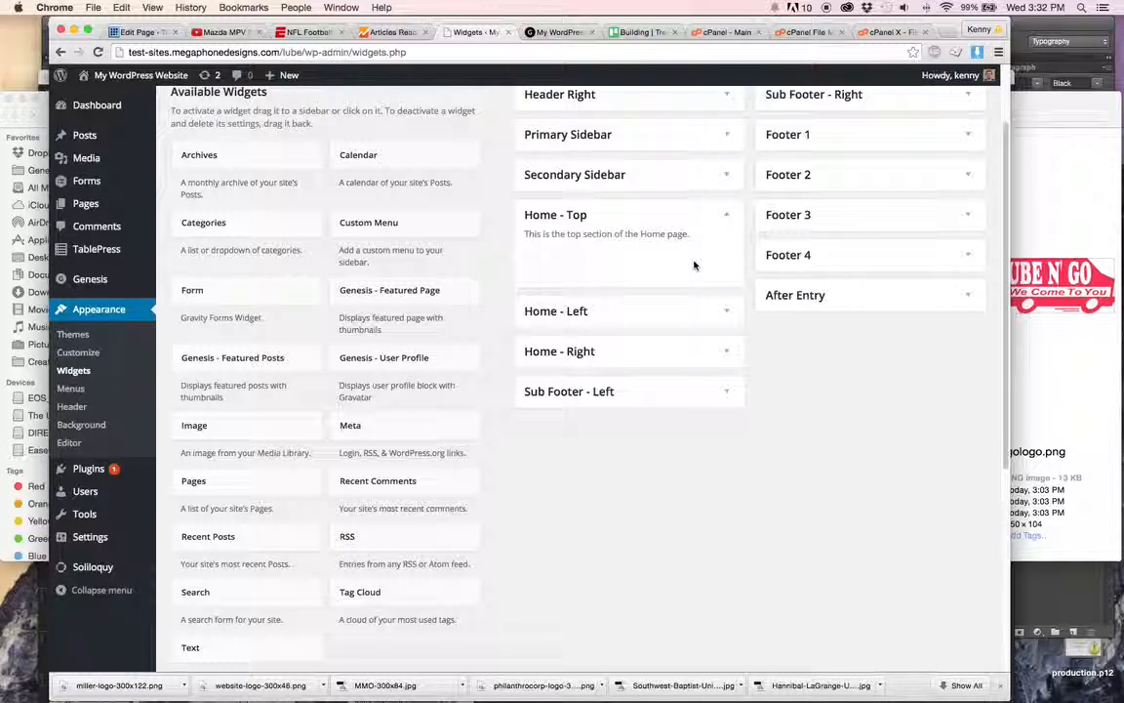
- Start a new Soliloquy slider in a separate browser tab and set its dimensions to 800 × 350 px
mouse_move(115, 564)
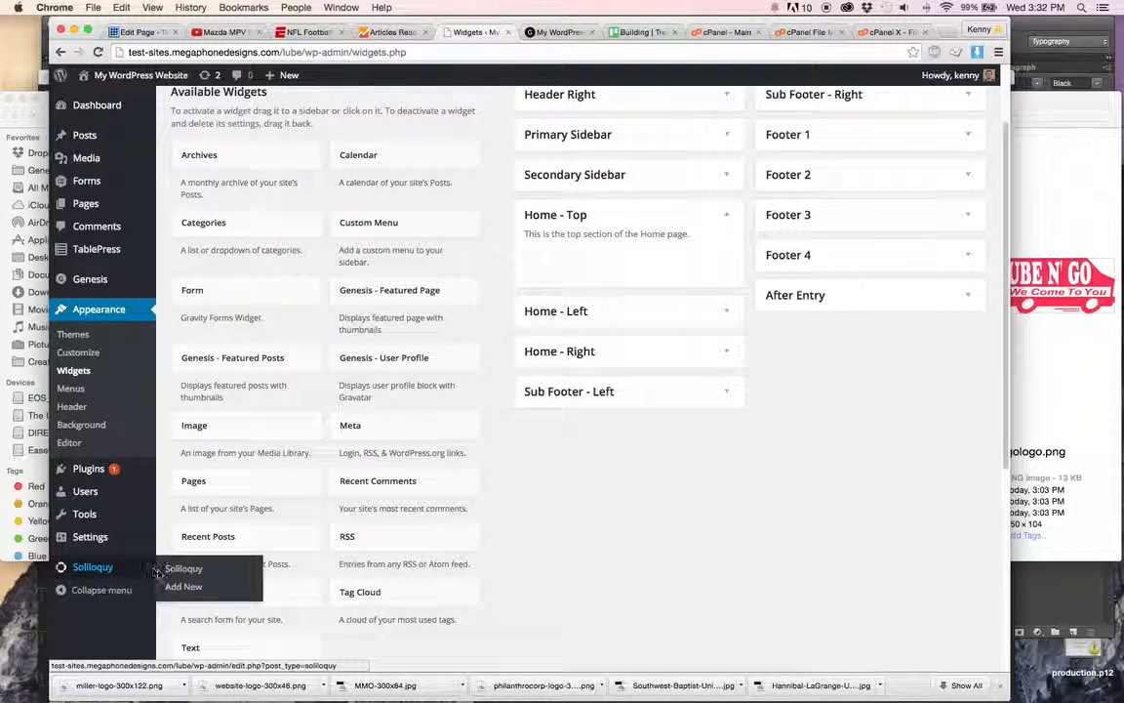
super+click(194, 589)
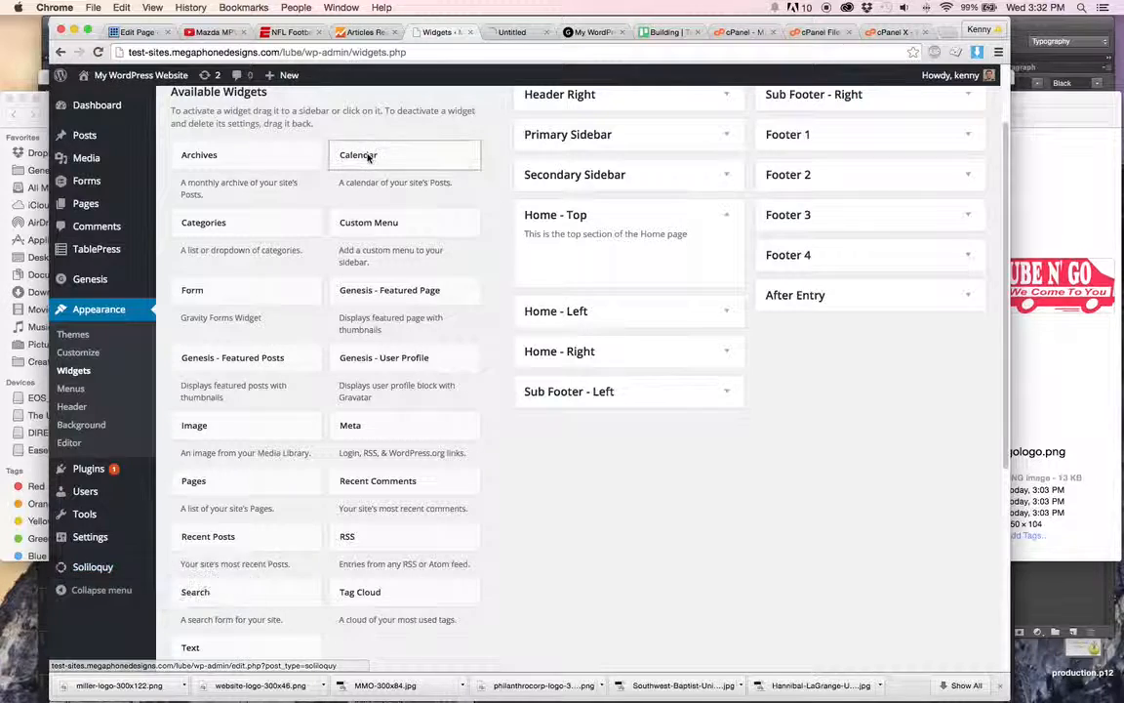
click(515, 32)
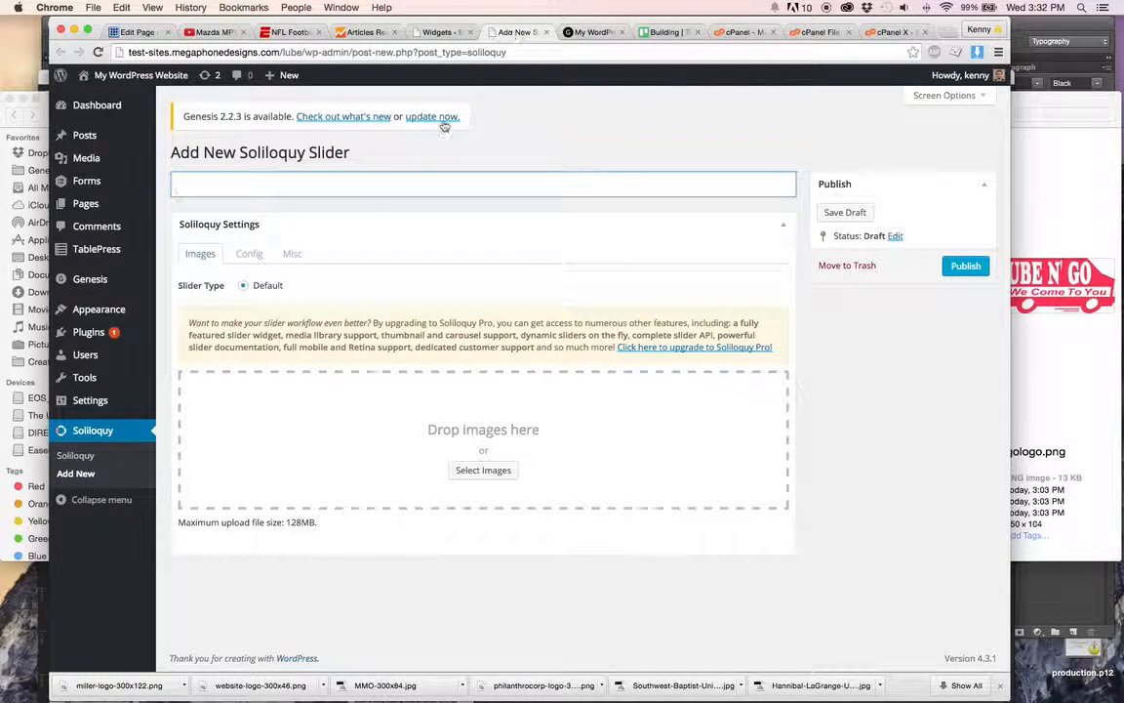
click(248, 254)
double_click(371, 369)
text(1300)
key(Tab)
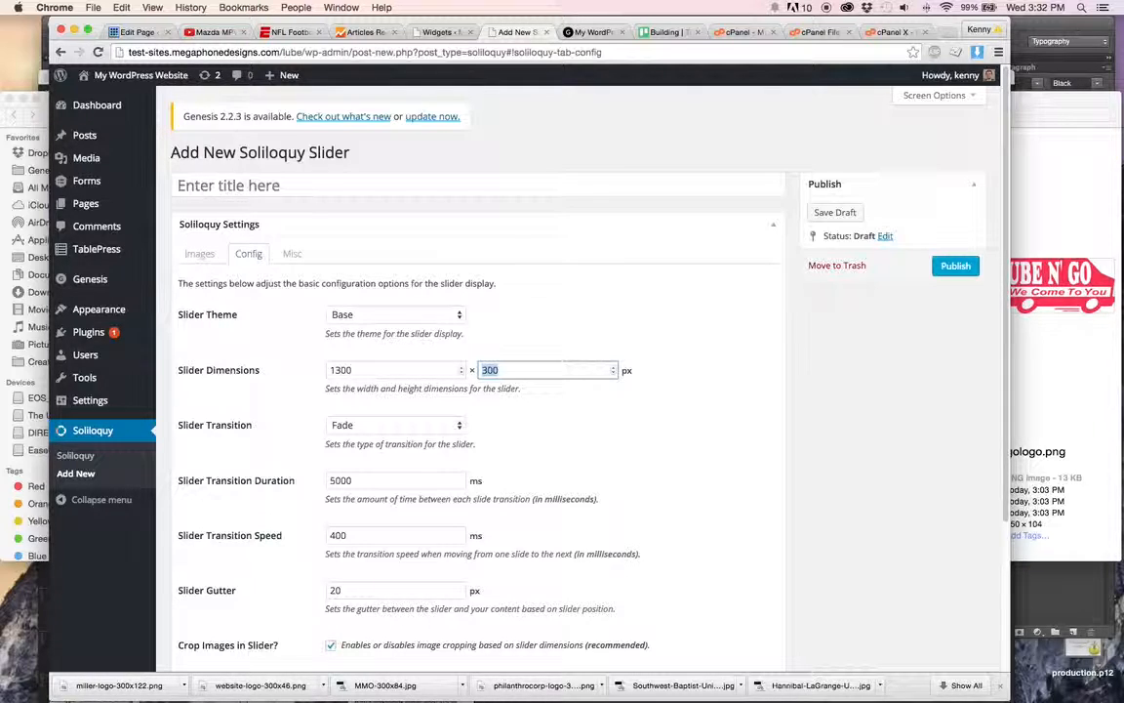
key(shift+Tab)
text(800)
key(Tab)
text(350)
- Title the new slider "Home Slider" and publish it
click(234, 185)
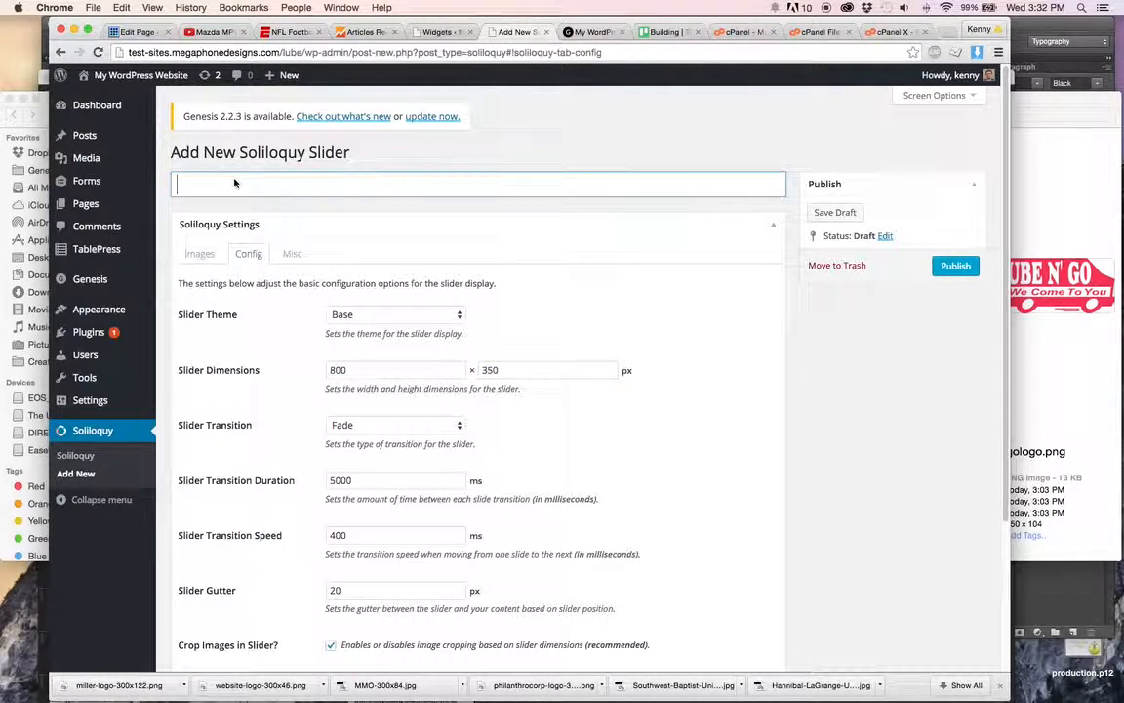
text(Home Slider)
click(962, 268)
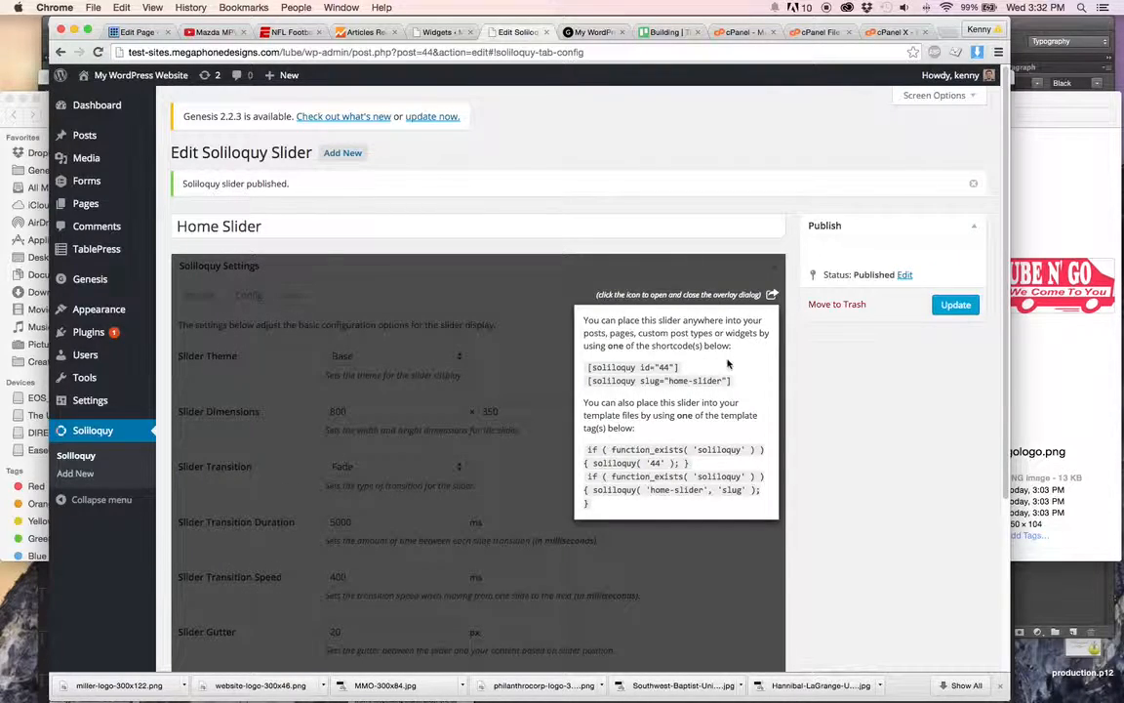
- Copy the slider's shortcode [soliloquy id="44"] into a new Text widget in the Home - Top area, then save and collapse the widget
drag(679, 368, 590, 367)
key(super+c)
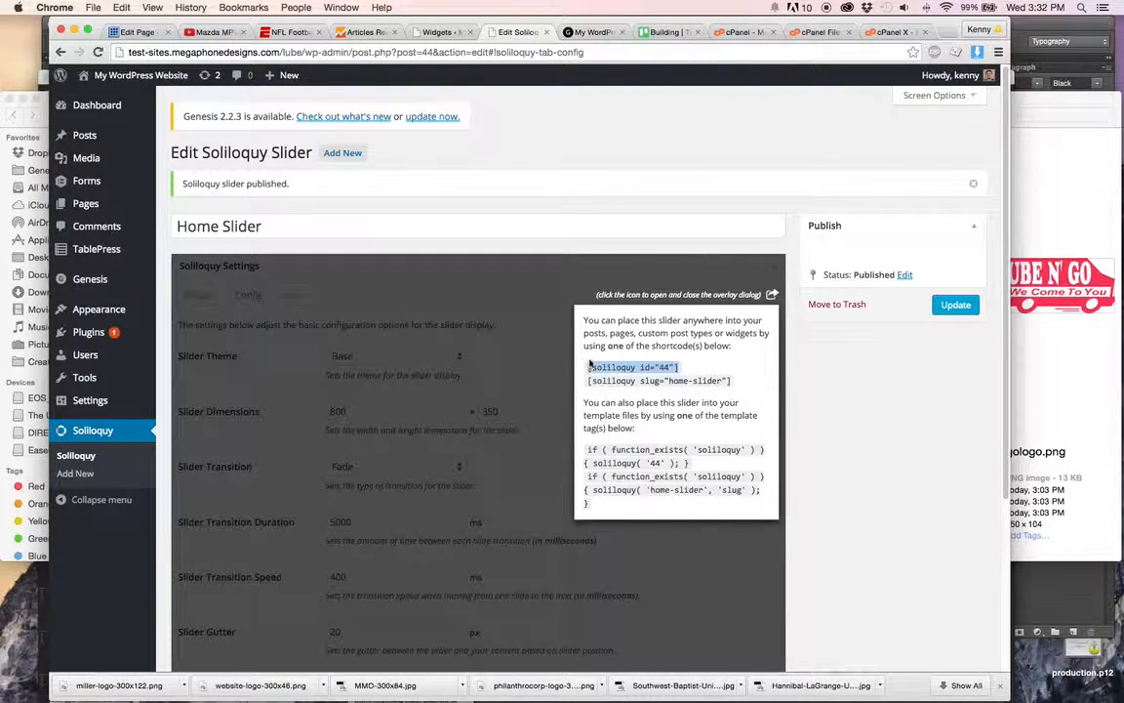
click(439, 32)
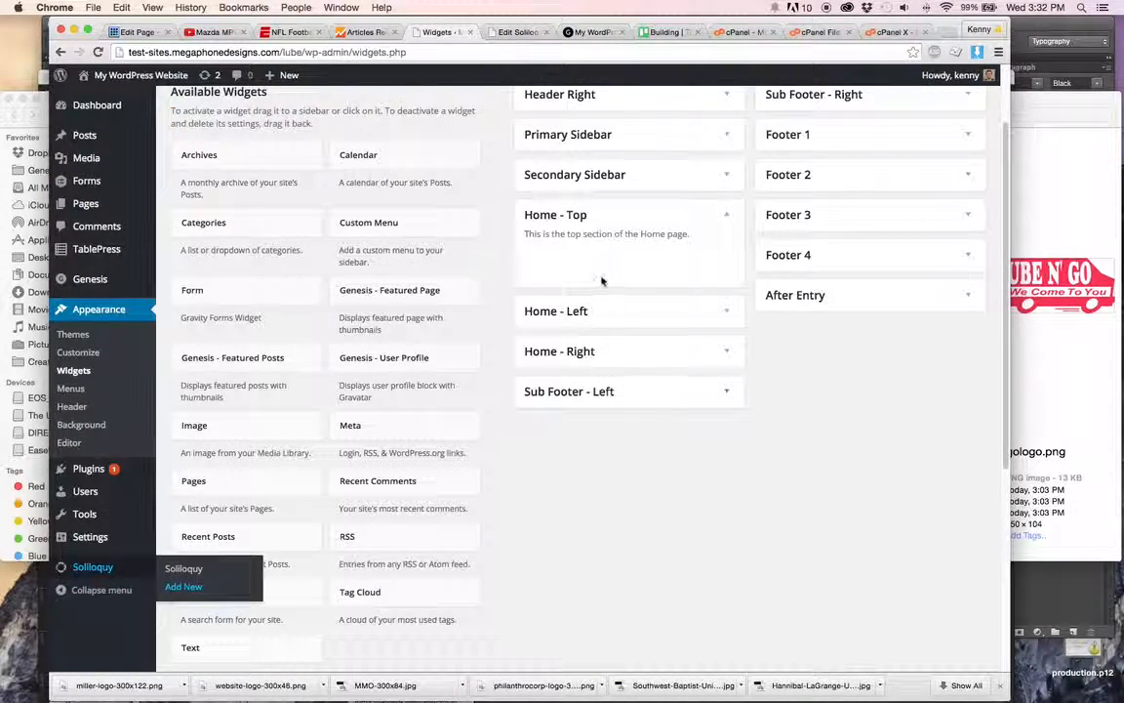
drag(269, 645, 603, 263)
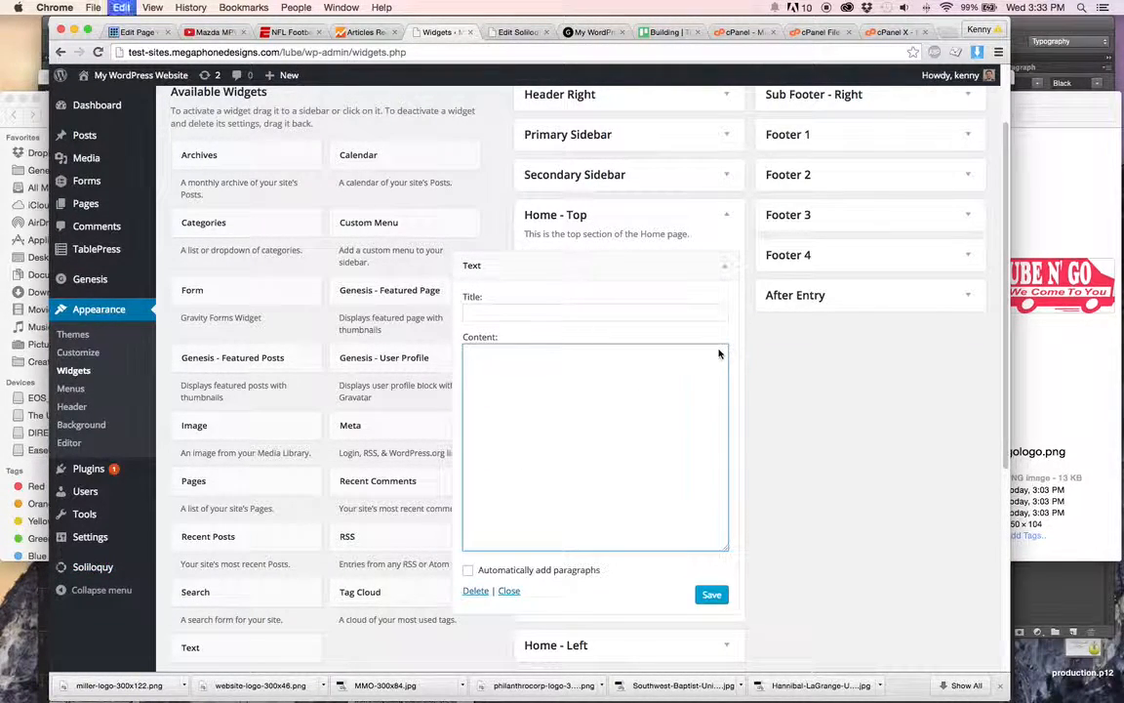
key(super+v)
click(712, 595)
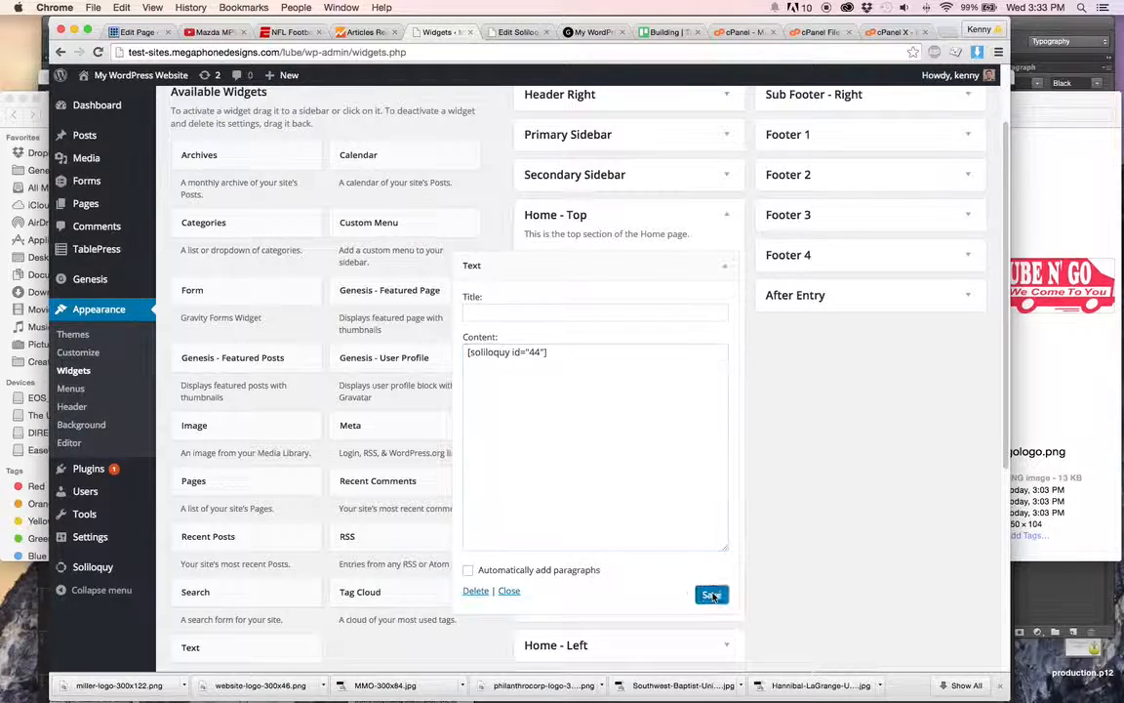
click(726, 266)
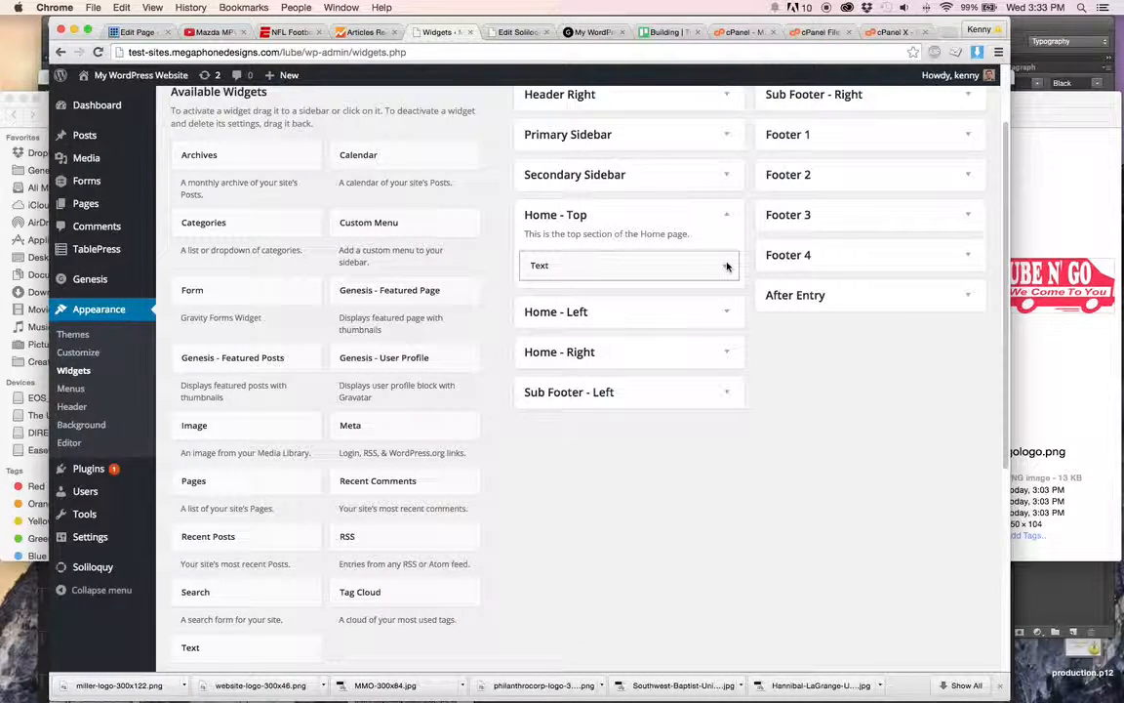
- Add a second Text widget to Home - Top containing the service-area text from "Serving Springfield, Branson" through "Fair Grove and their surrounding areas."
click(245, 637)
drag(245, 636, 628, 298)
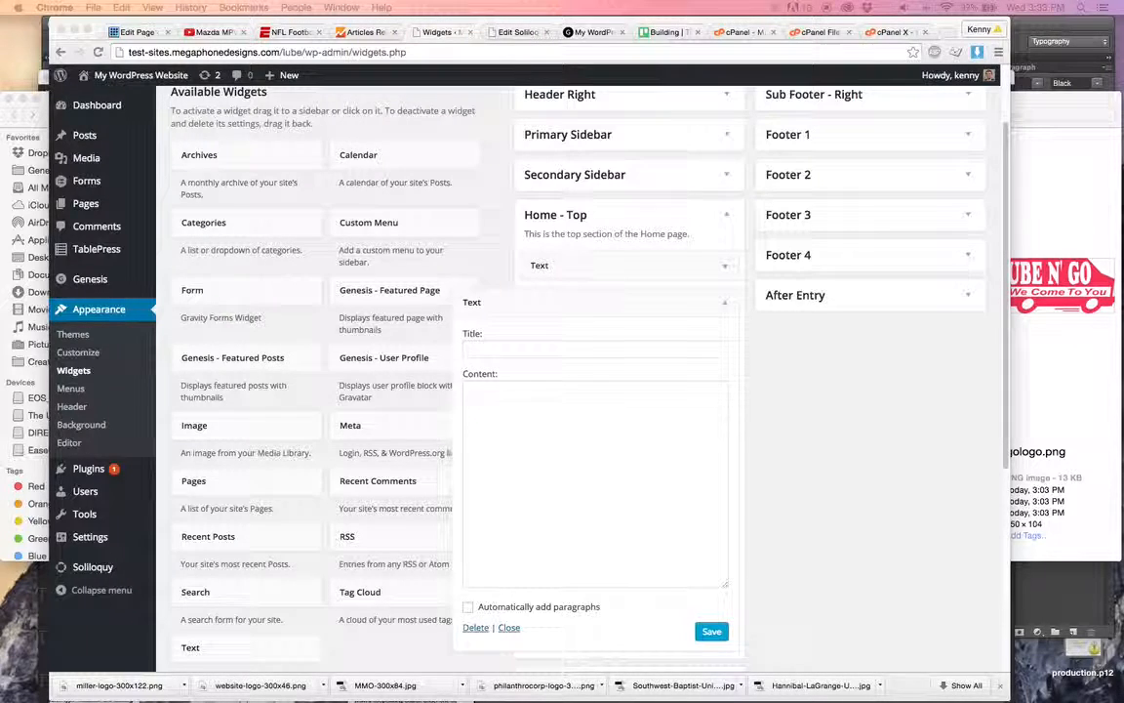
click(647, 397)
text(Serving Springfield, Branson, Ozark, Nixa, Battlefield, Bolivar, Buffalo, Republic, Camdenton, Osage Beach, Lake of the Ozarks, Pleasant Hope, Willard, Fair Grove and their surrounding areas.)
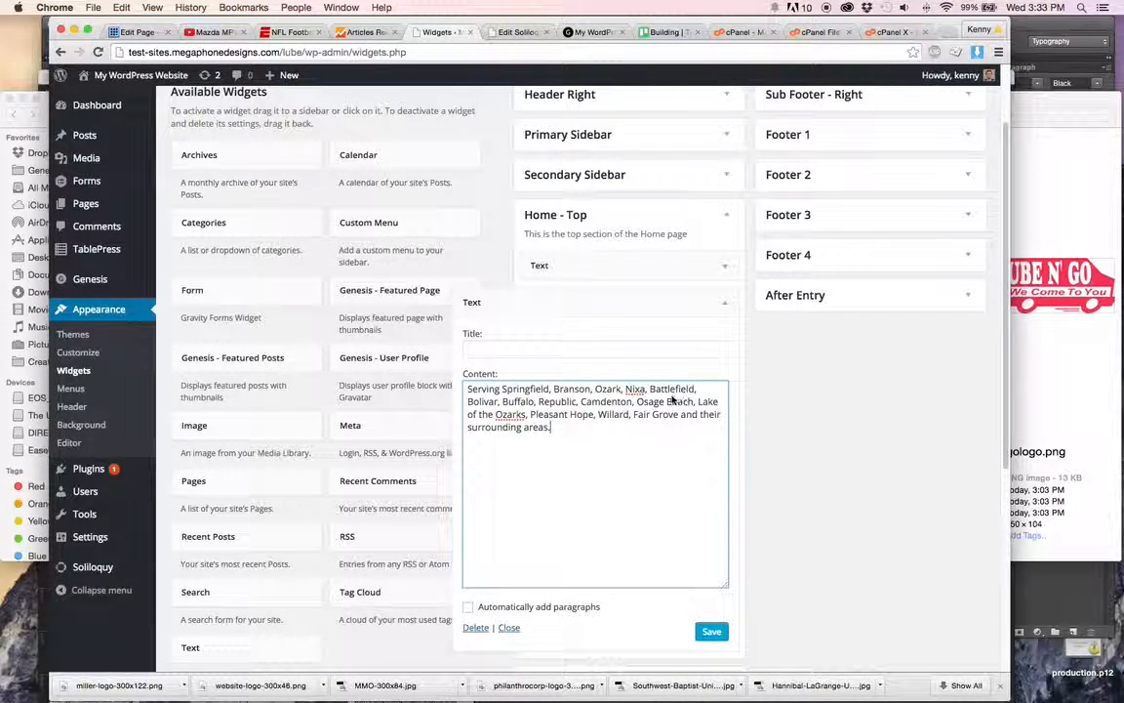
- Title the service-area widget "We Serve Your Area", enable automatic paragraphs, and save and collapse it
click(501, 347)
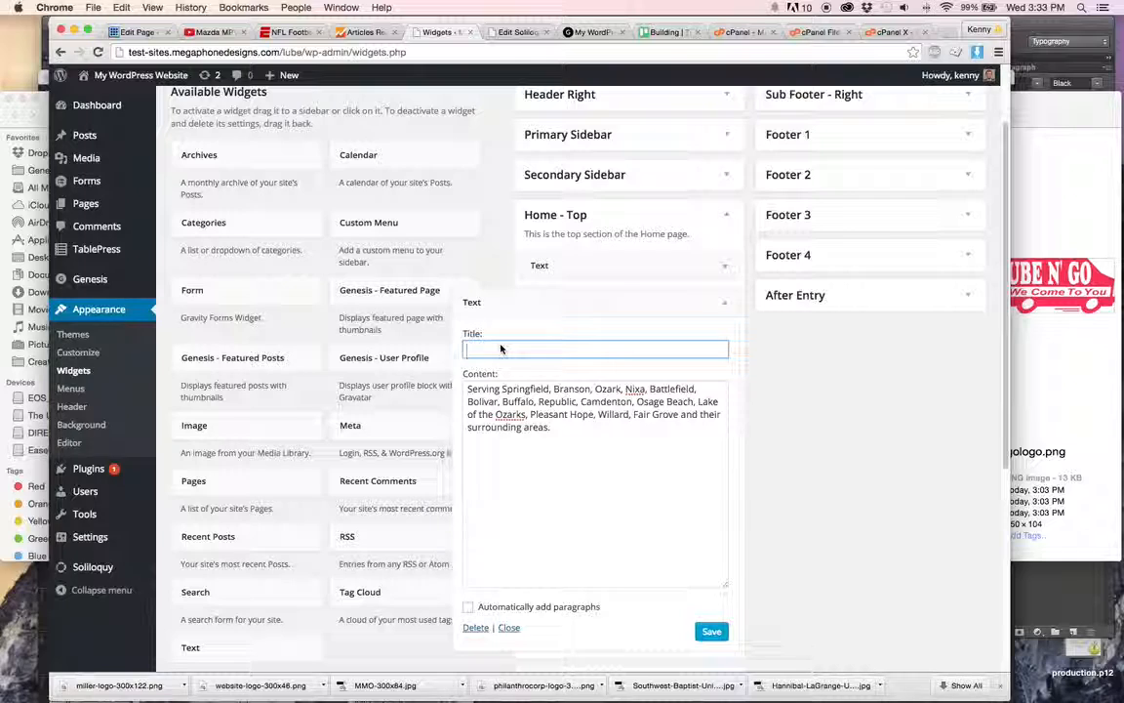
text(Wil)
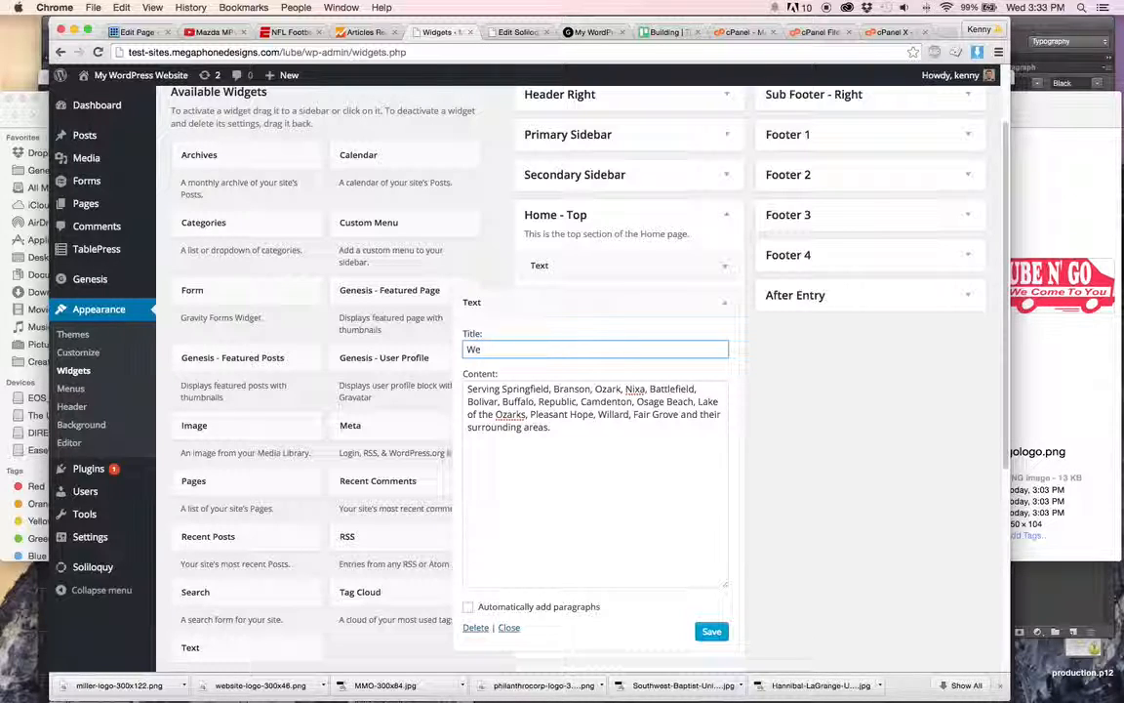
text(Serve Your Are)
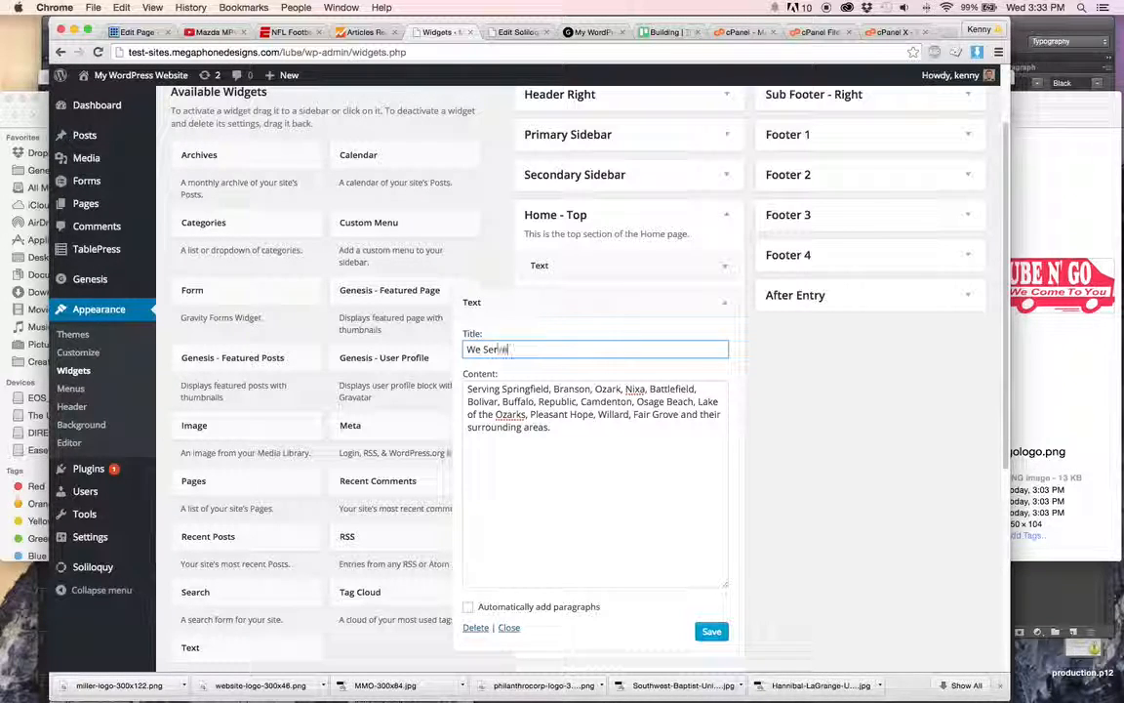
text(a)
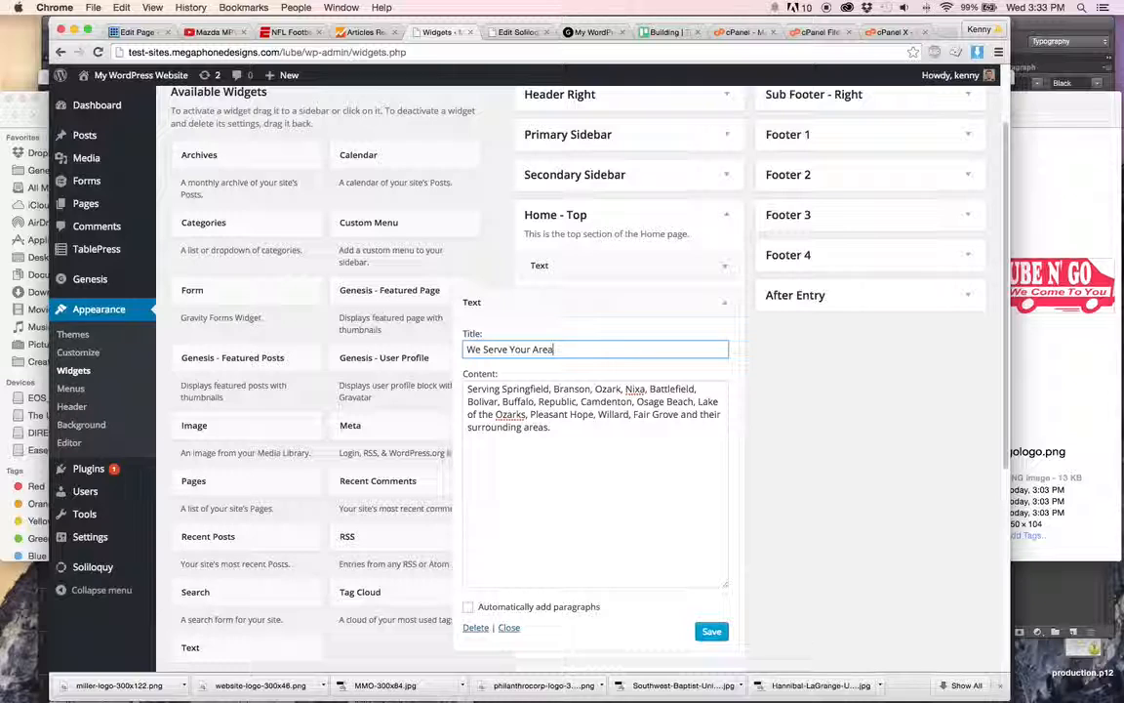
click(584, 607)
click(722, 635)
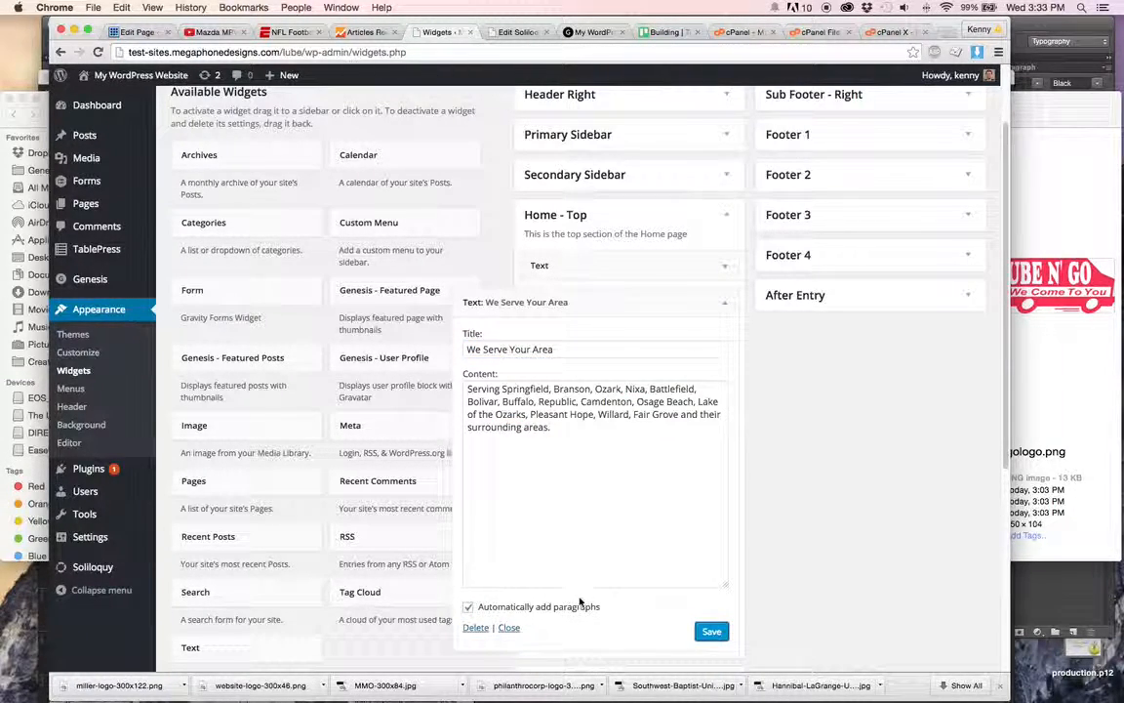
click(725, 306)
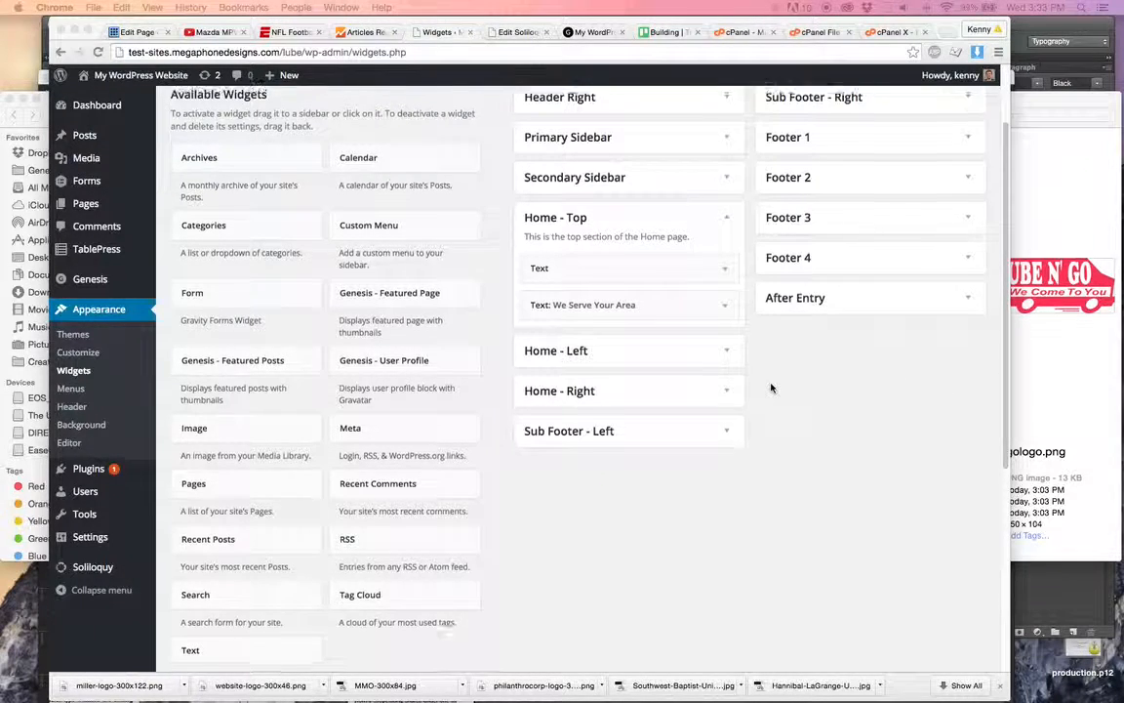
- Add an Image widget to the Home - Left area and enter "About Us" as its title
scroll(771, 385, up, 2)
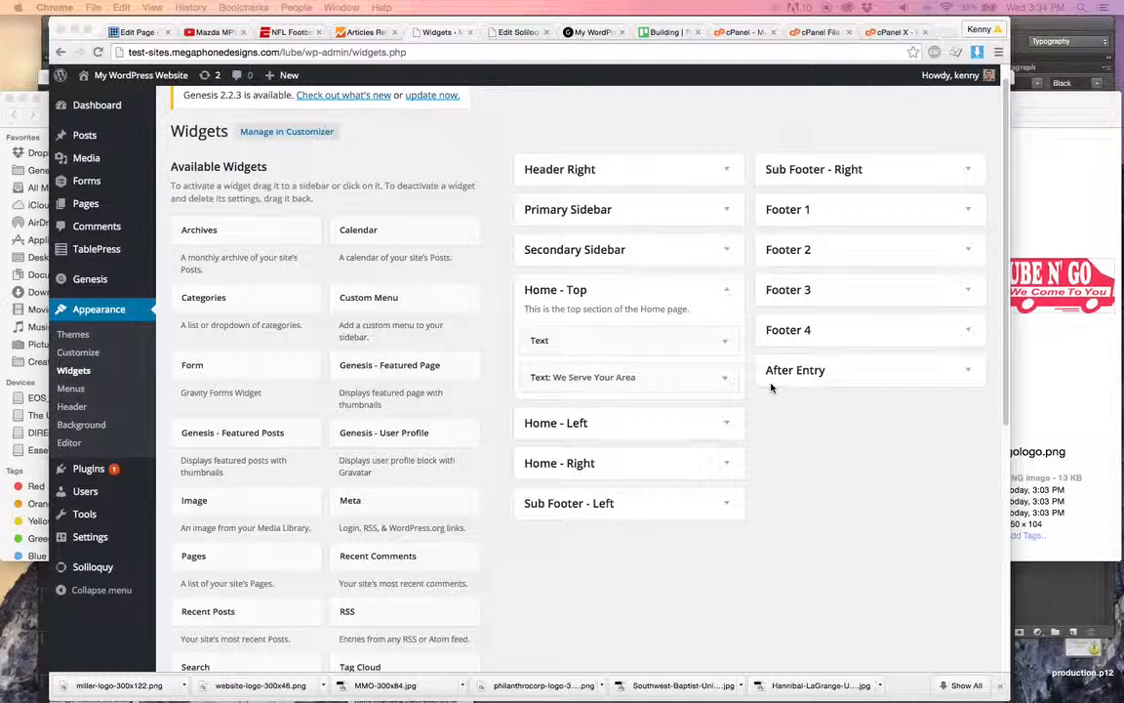
scroll(771, 388, down, 1)
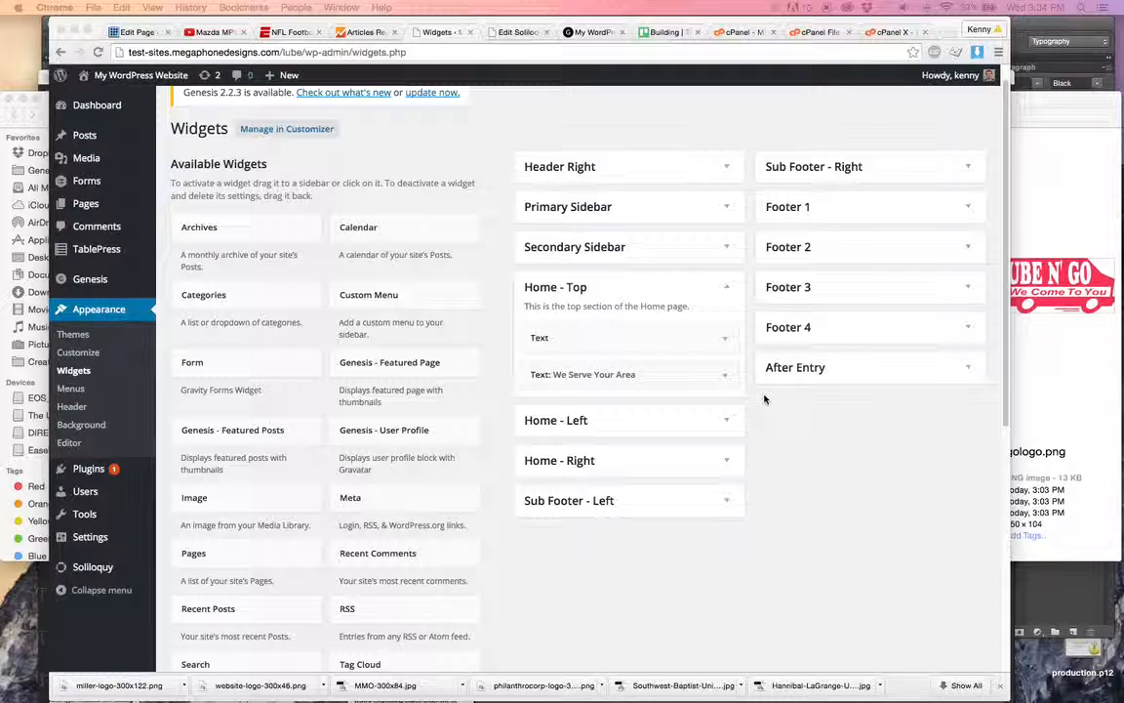
click(723, 414)
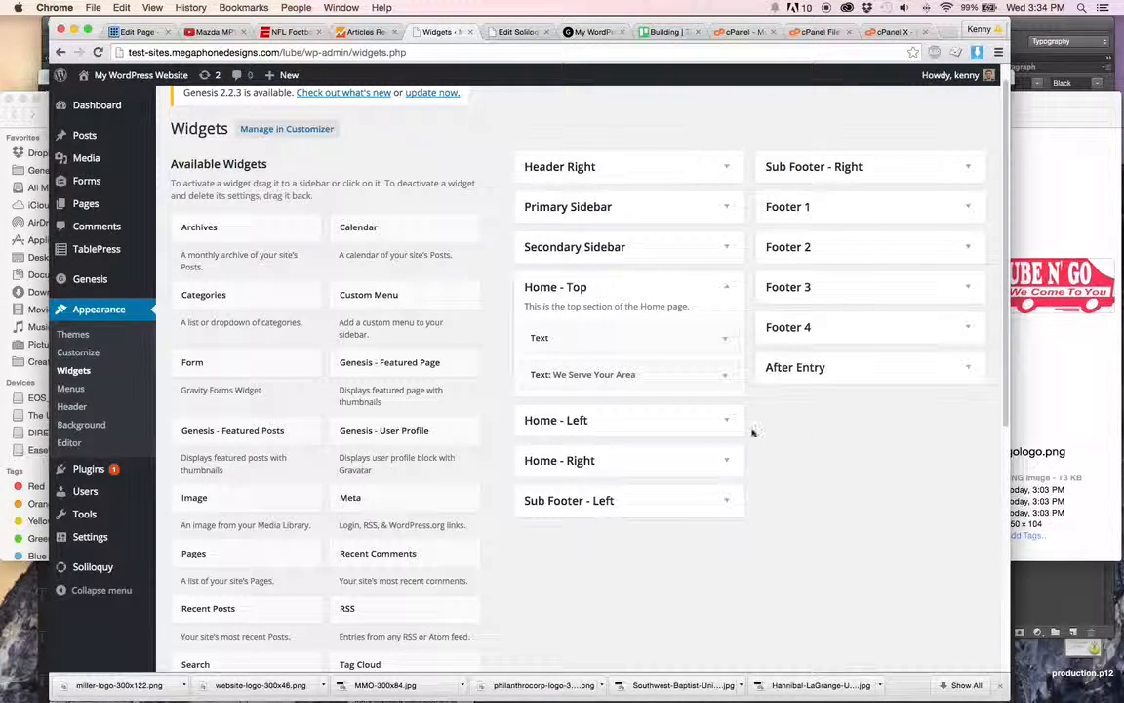
scroll(817, 426, down, 1)
scroll(592, 465, down, 3)
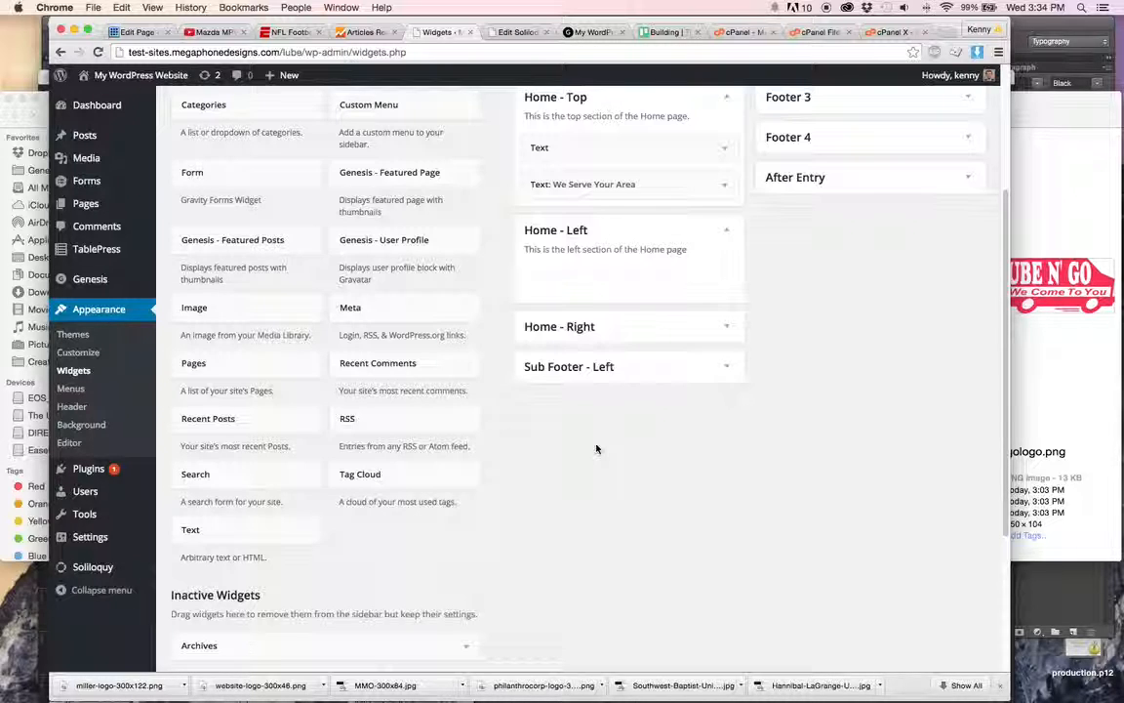
scroll(594, 450, up, 1)
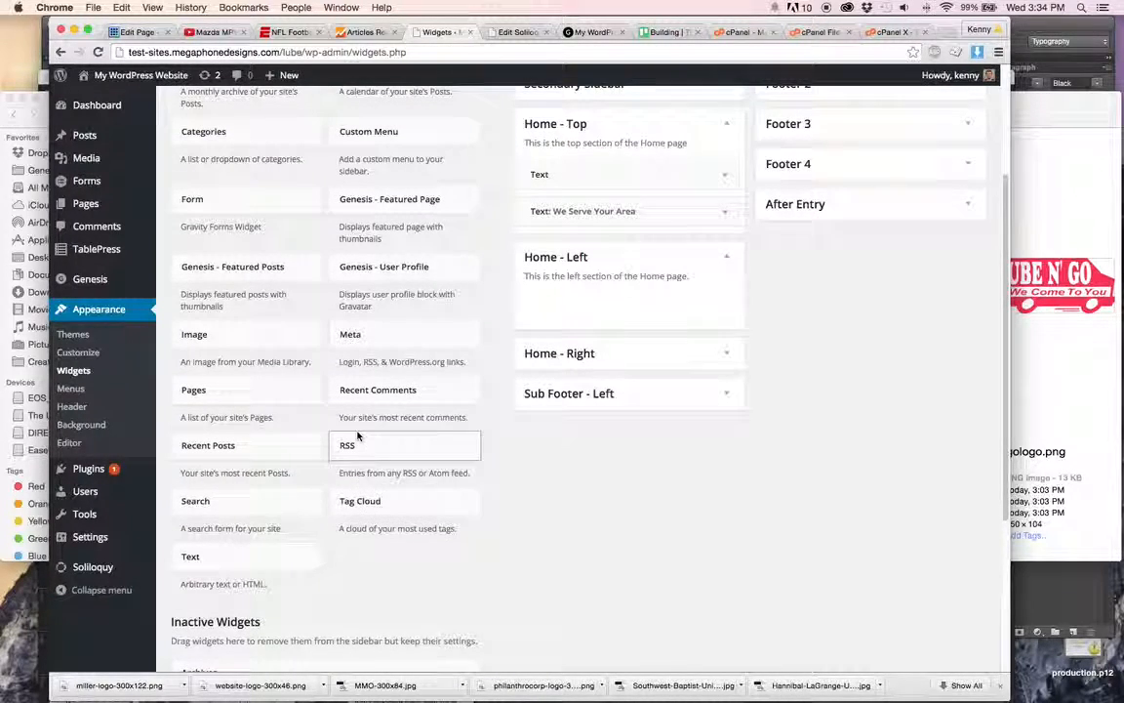
drag(234, 338, 605, 310)
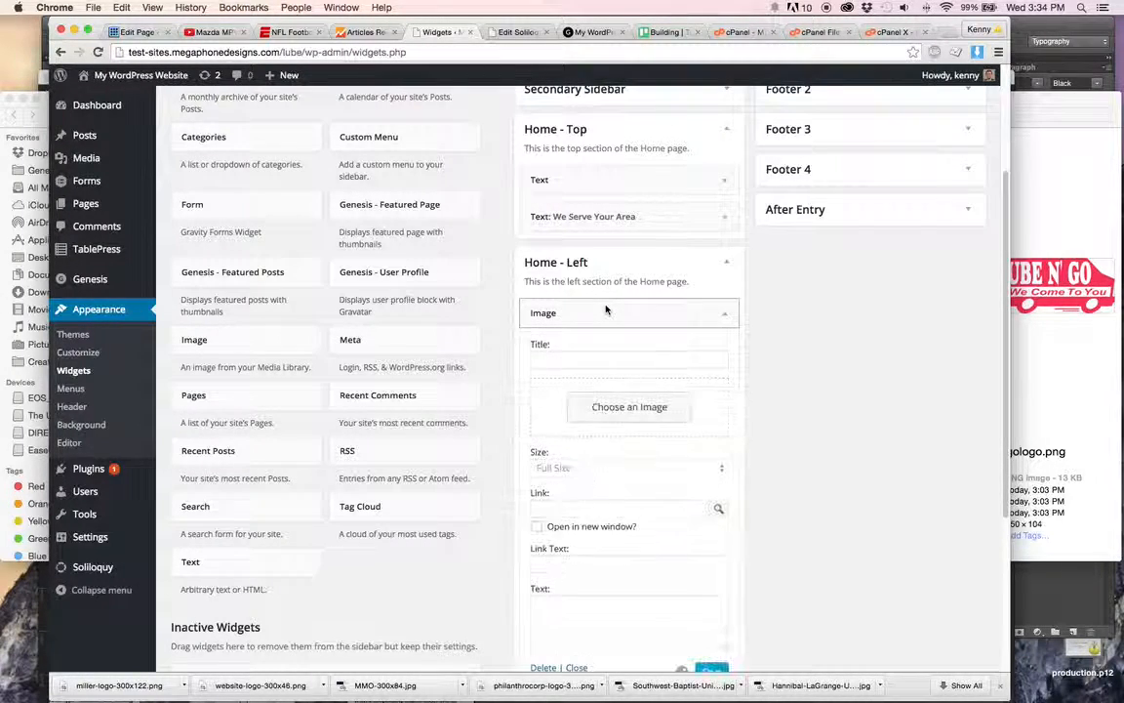
click(628, 362)
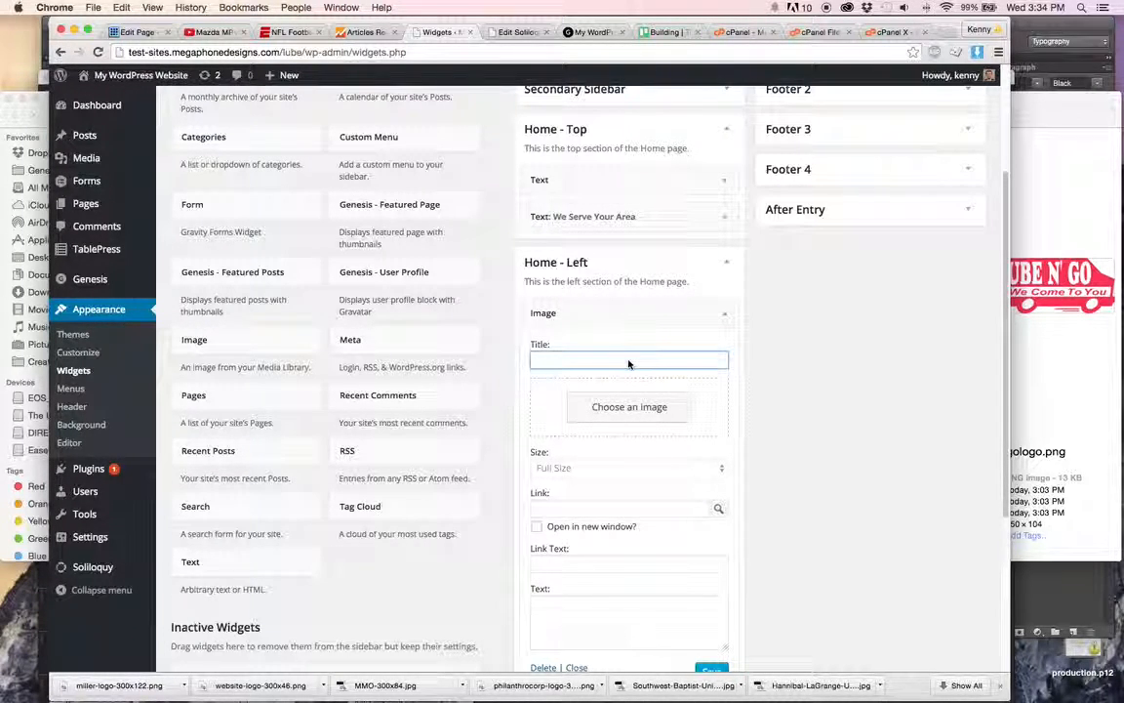
text(About Us)
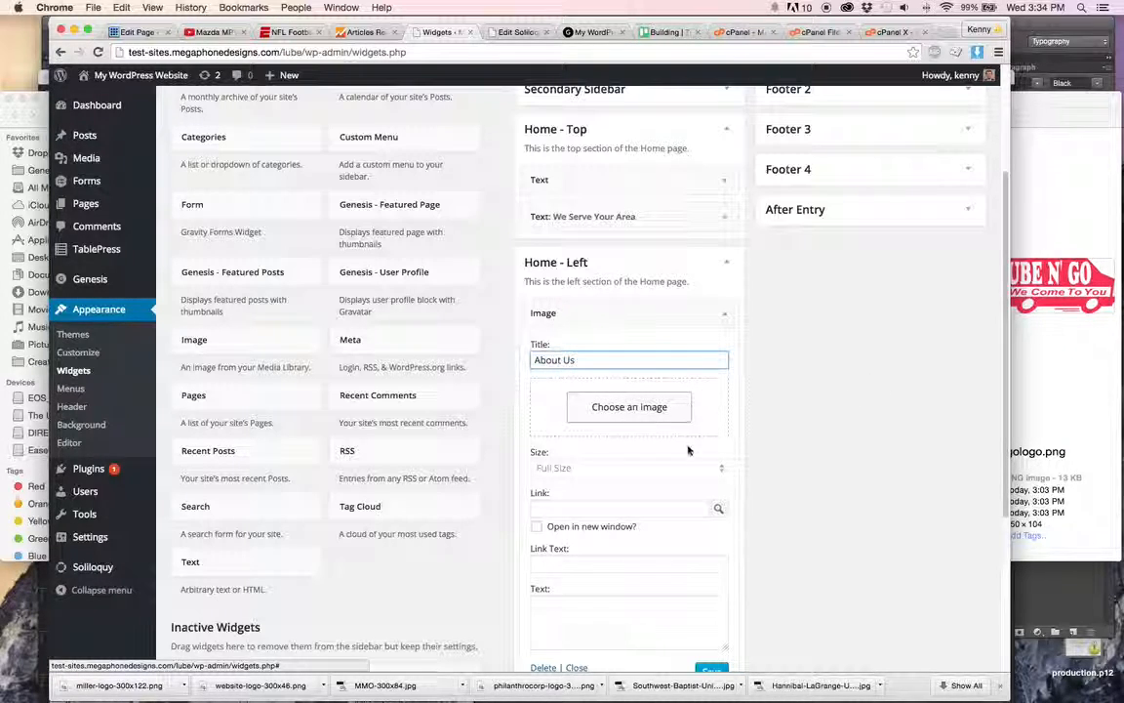
- Link the Home - Left Image widget to the existing About Us page
scroll(687, 447, down, 2)
click(644, 442)
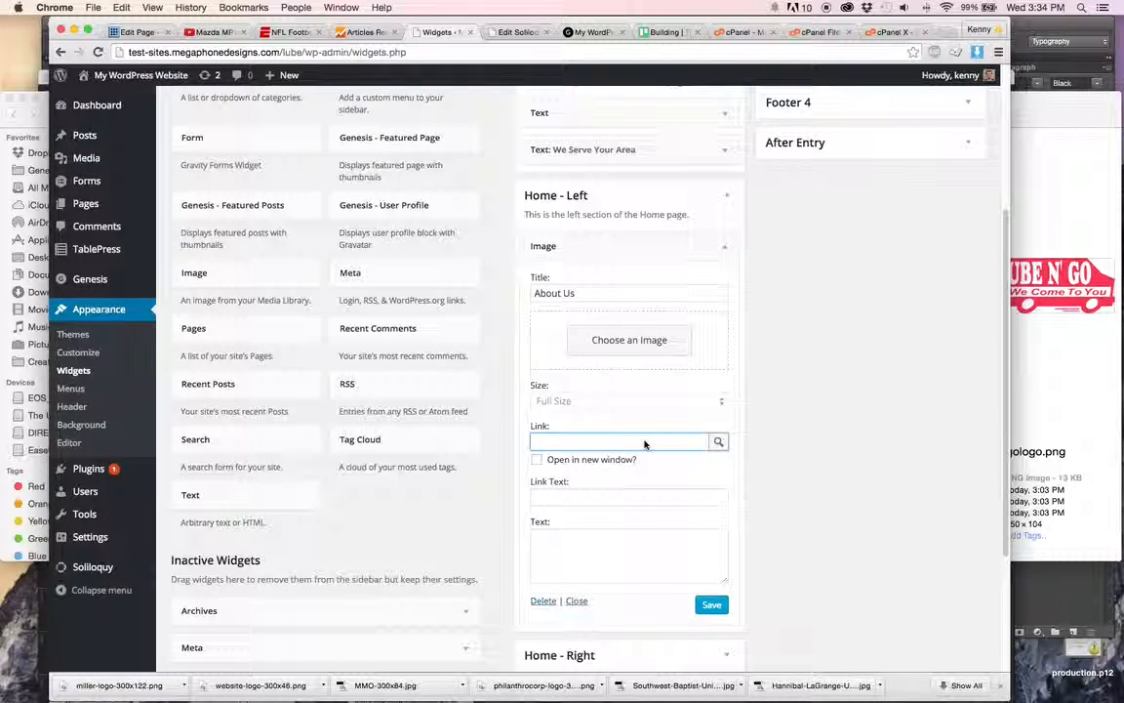
click(717, 442)
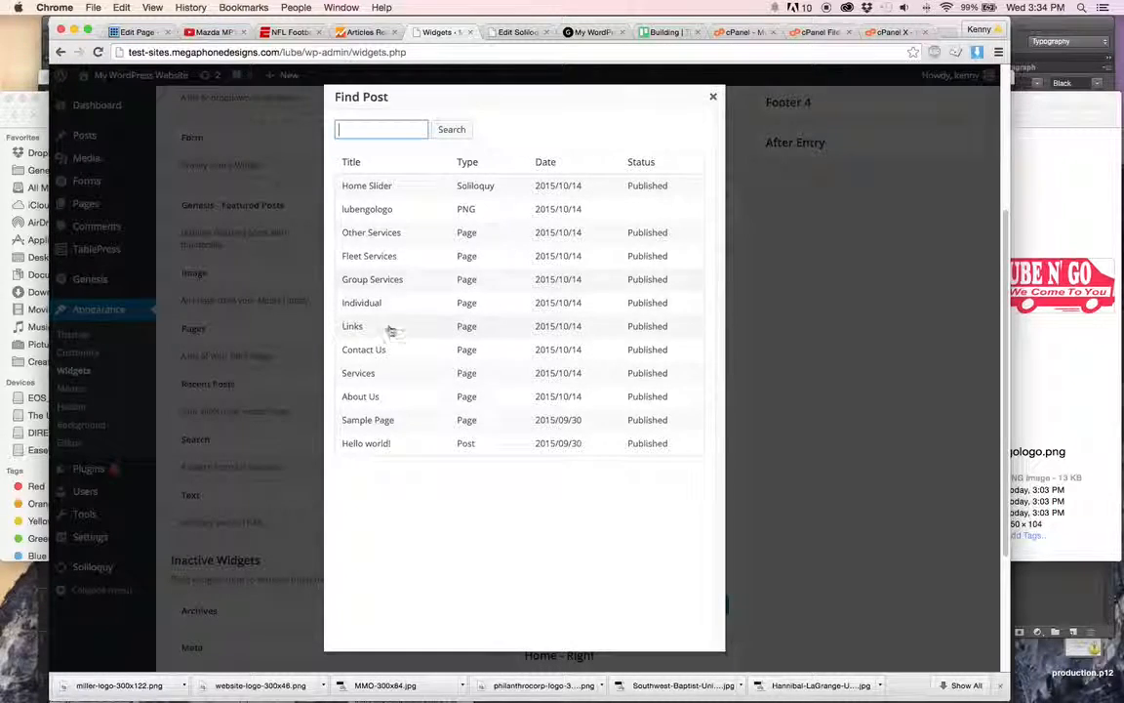
click(391, 397)
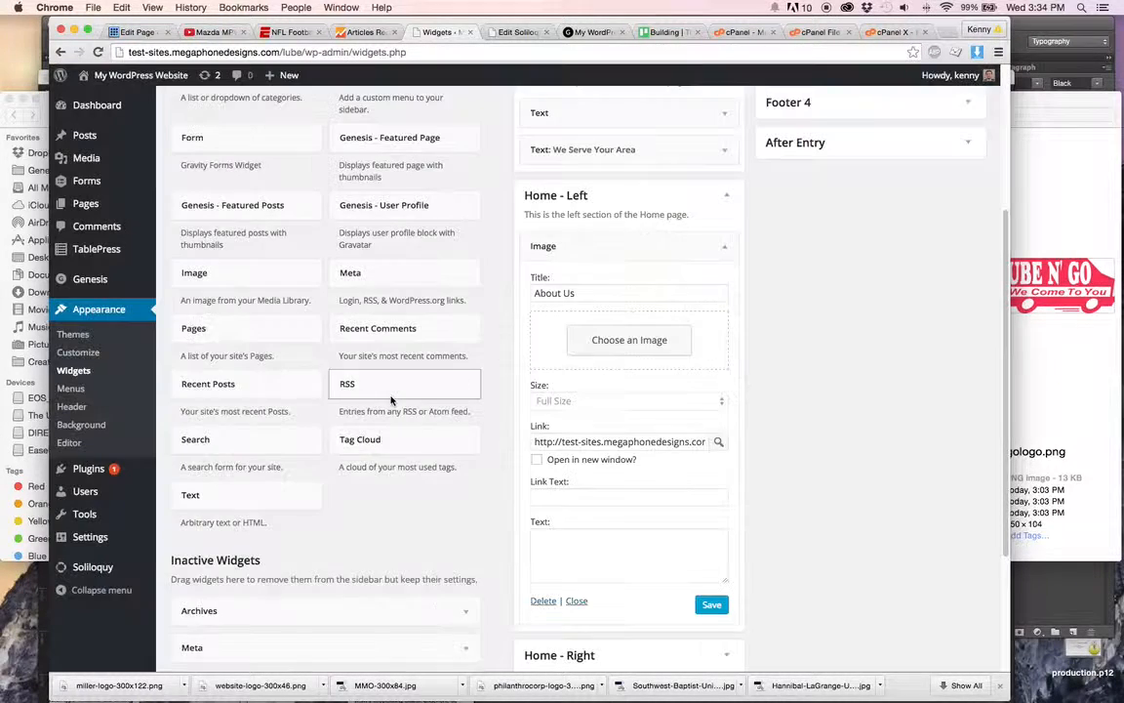
- Set the link text of the Home - Left Image widget to "Learn More..."
scroll(697, 401, down, 2)
click(677, 420)
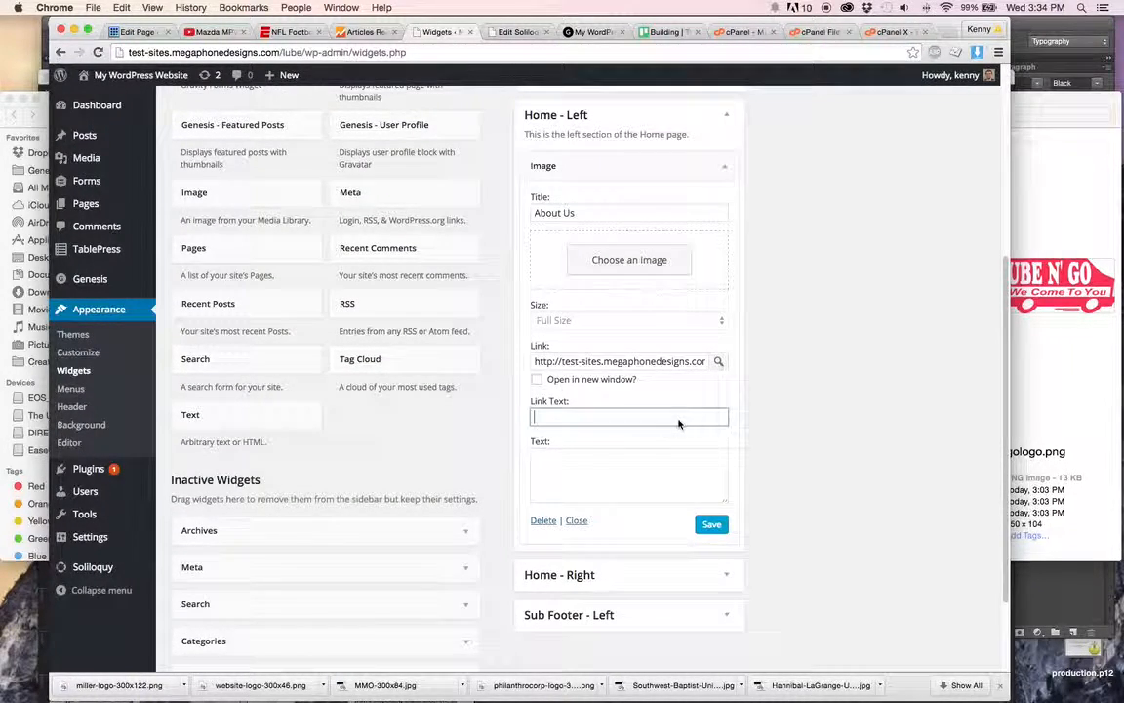
text(Learn More...)
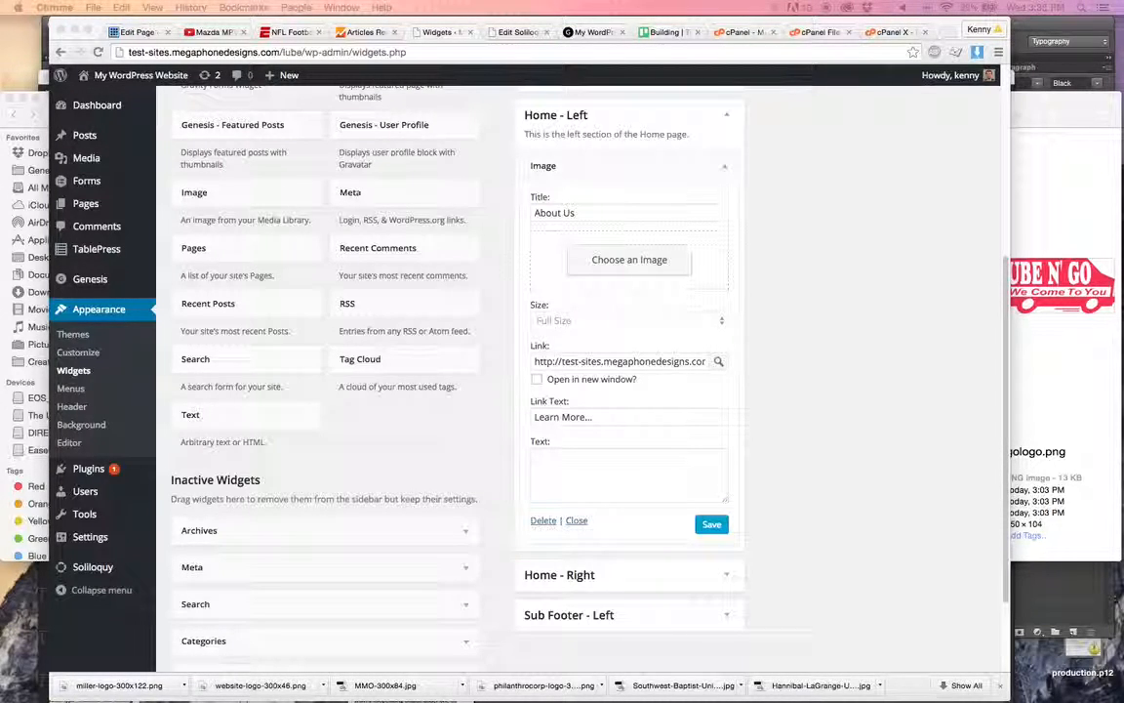
- Fill the About Us widget's text from "Needing an oil change?" through "convenient to your schedule.", then save and collapse it
click(602, 459)
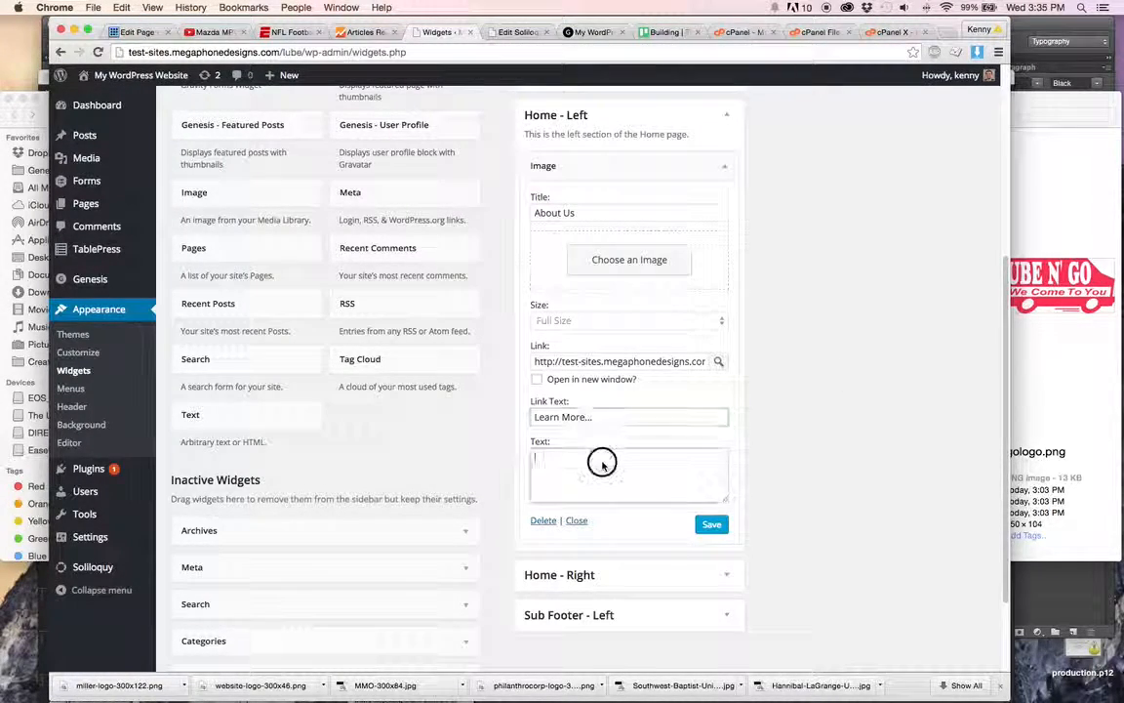
text(Needing an oil change? Need added convenience? Look no further! We are a self contained mobile oil change unit. We’re committed to providing your oil and lube services and in a way that makes it convenient to your schedule.)
drag(725, 500, 725, 566)
scroll(754, 503, down, 2)
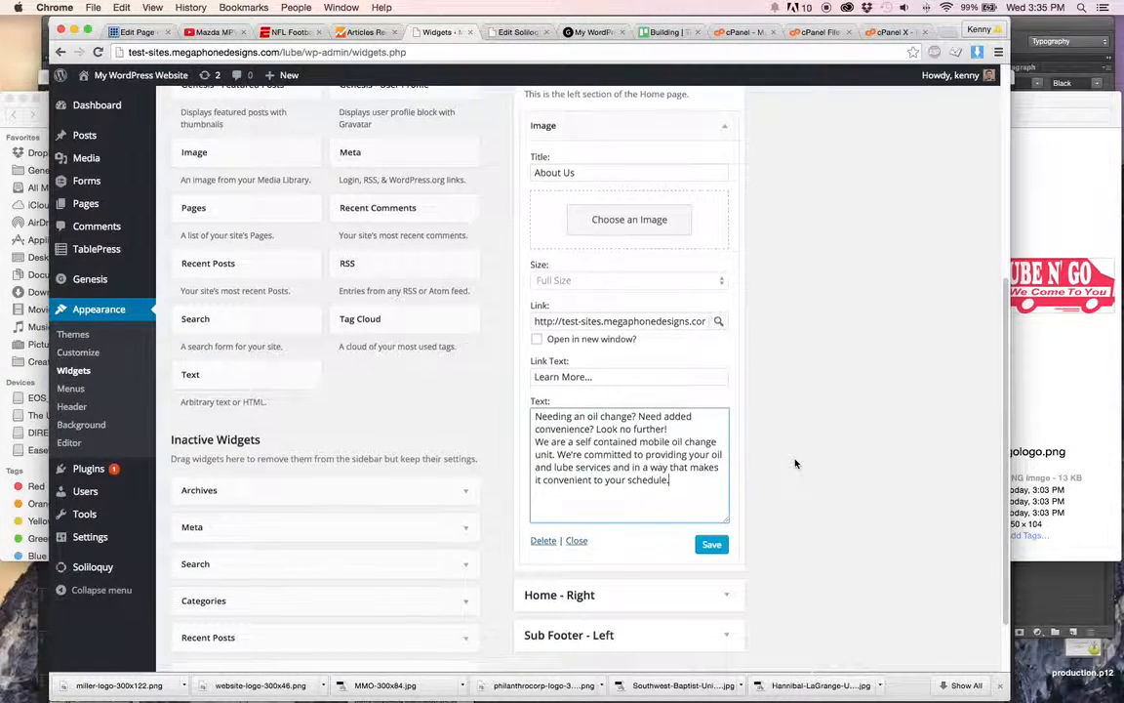
click(712, 528)
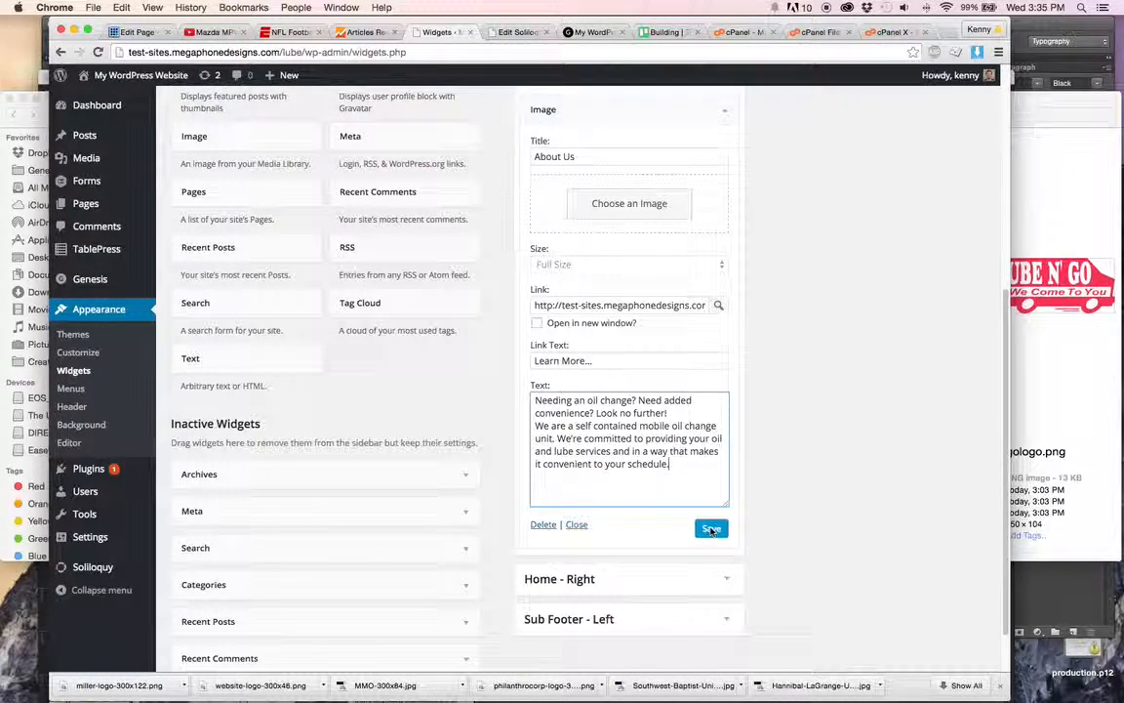
click(728, 115)
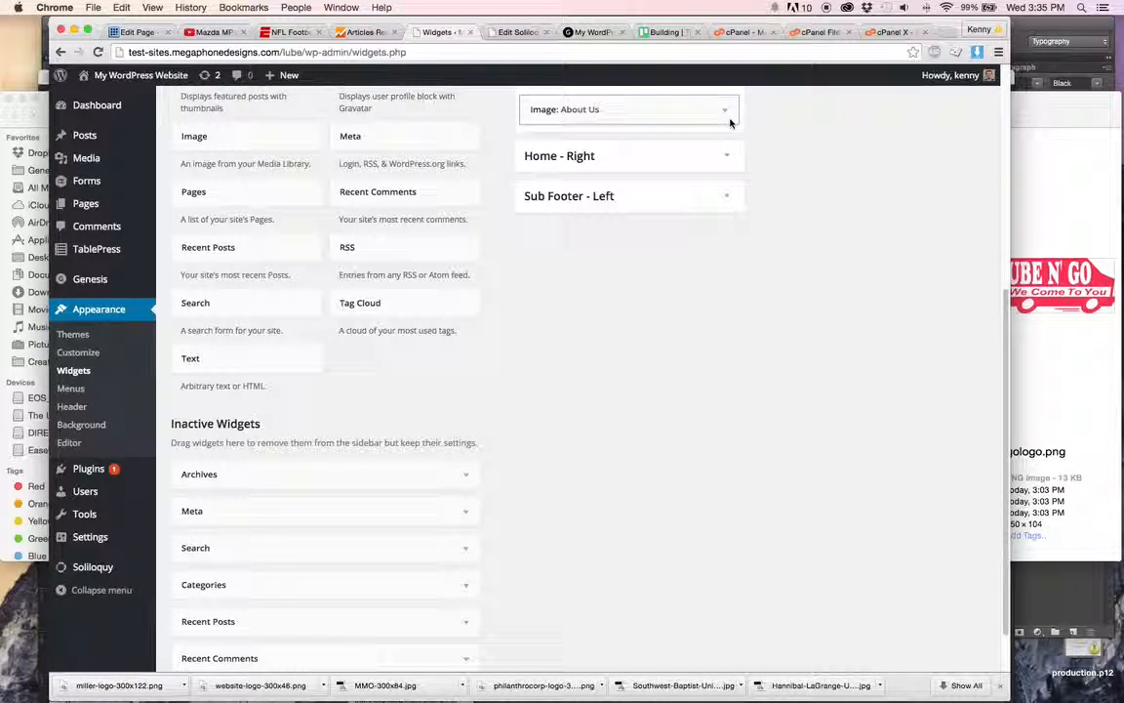
- Add an Image widget to the Home - Right area and enter "Services" as its title
scroll(839, 253, up, 4)
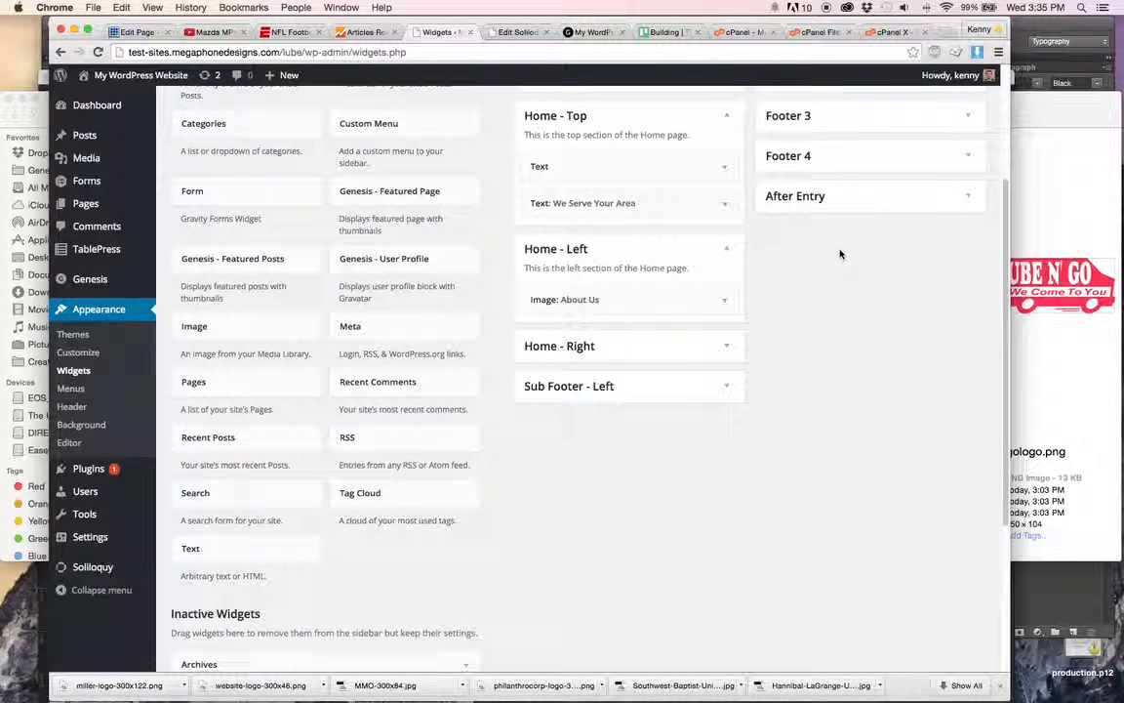
click(722, 348)
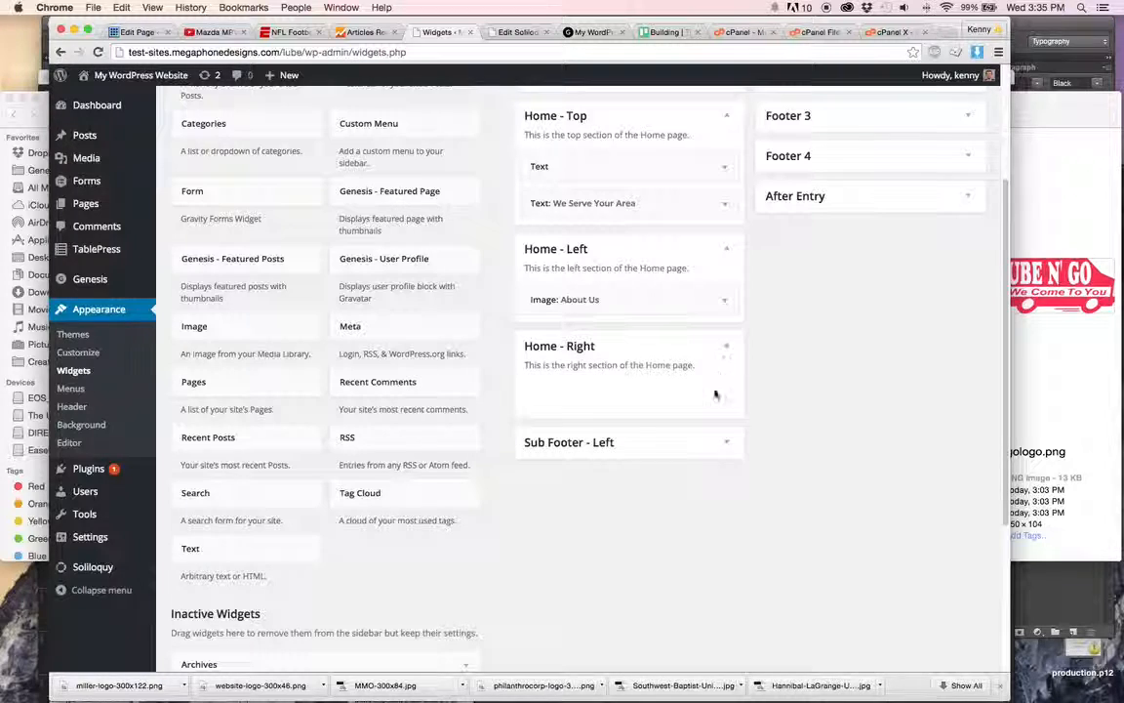
scroll(768, 417, up, 1)
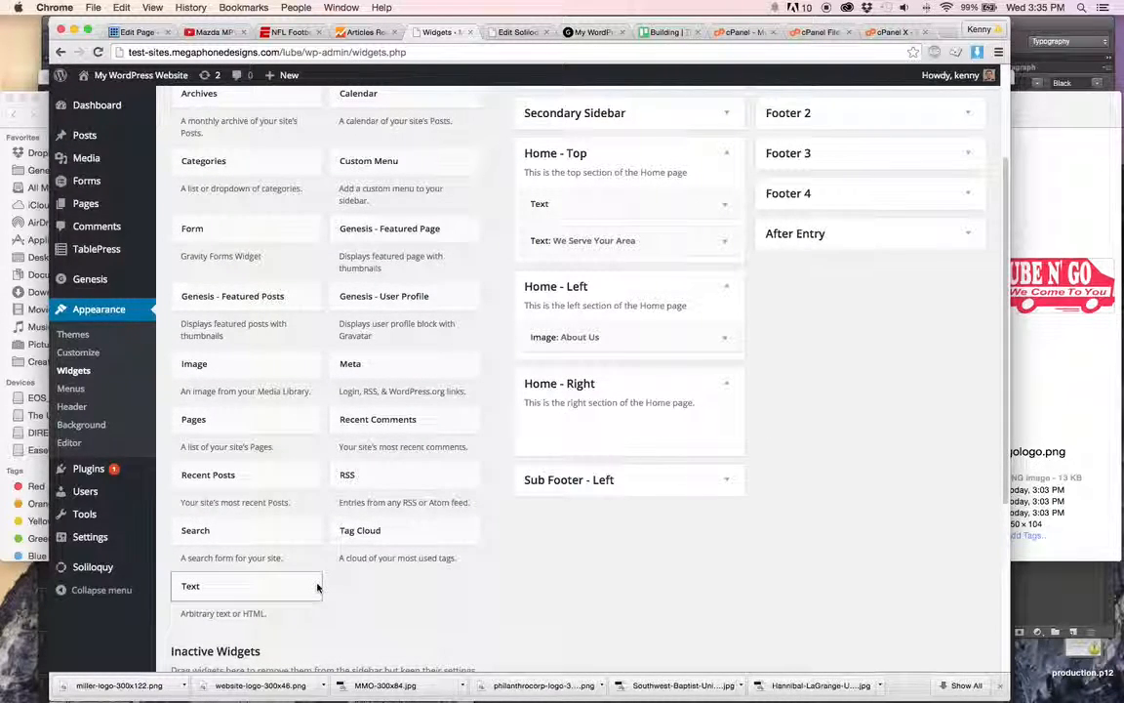
drag(266, 371, 663, 471)
scroll(662, 471, down, 2)
click(658, 412)
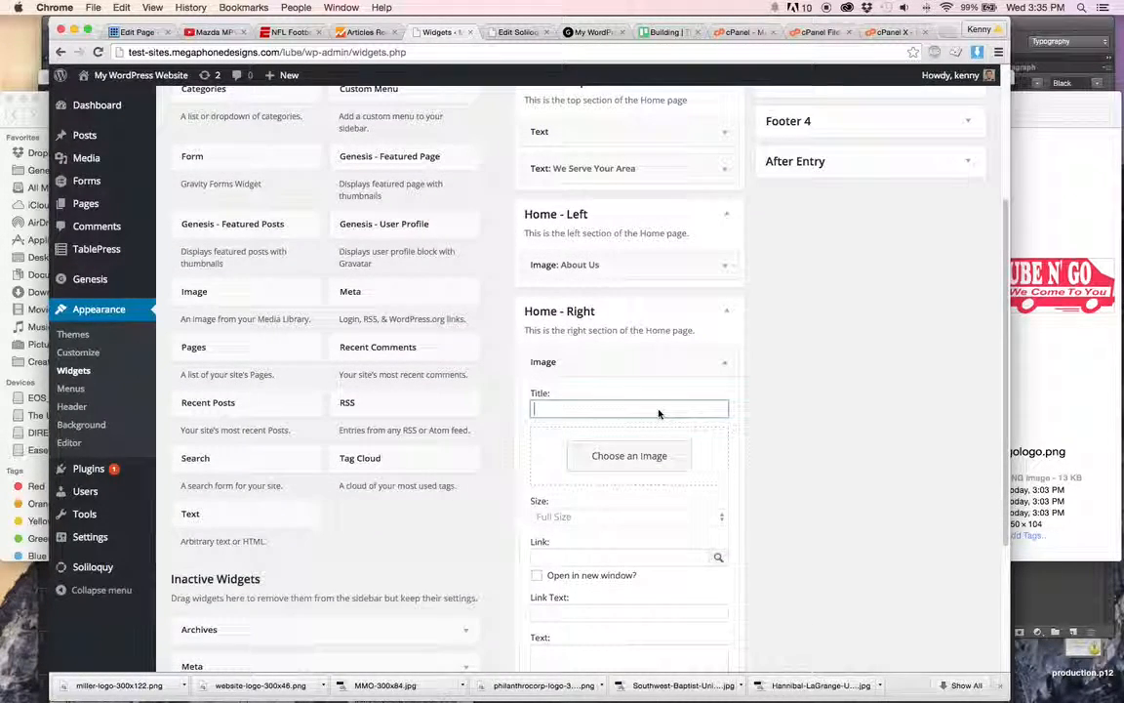
text(Services)
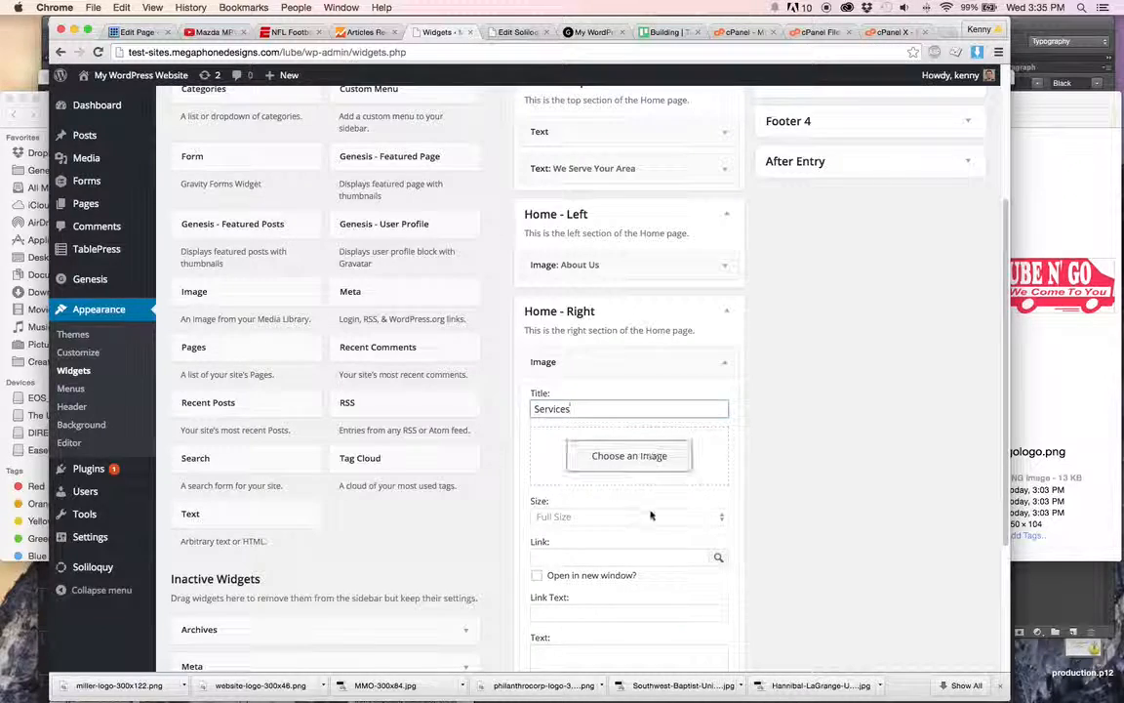
- Link the Home - Right Image widget to the existing Services page
click(605, 556)
scroll(703, 489, down, 3)
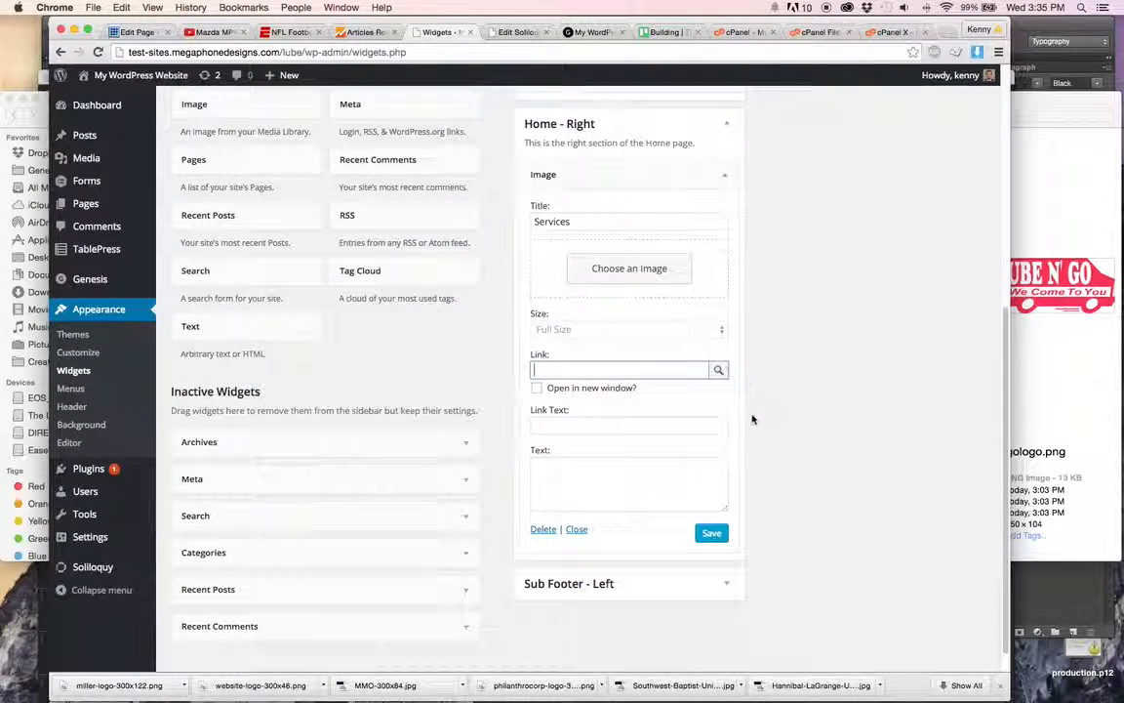
click(720, 369)
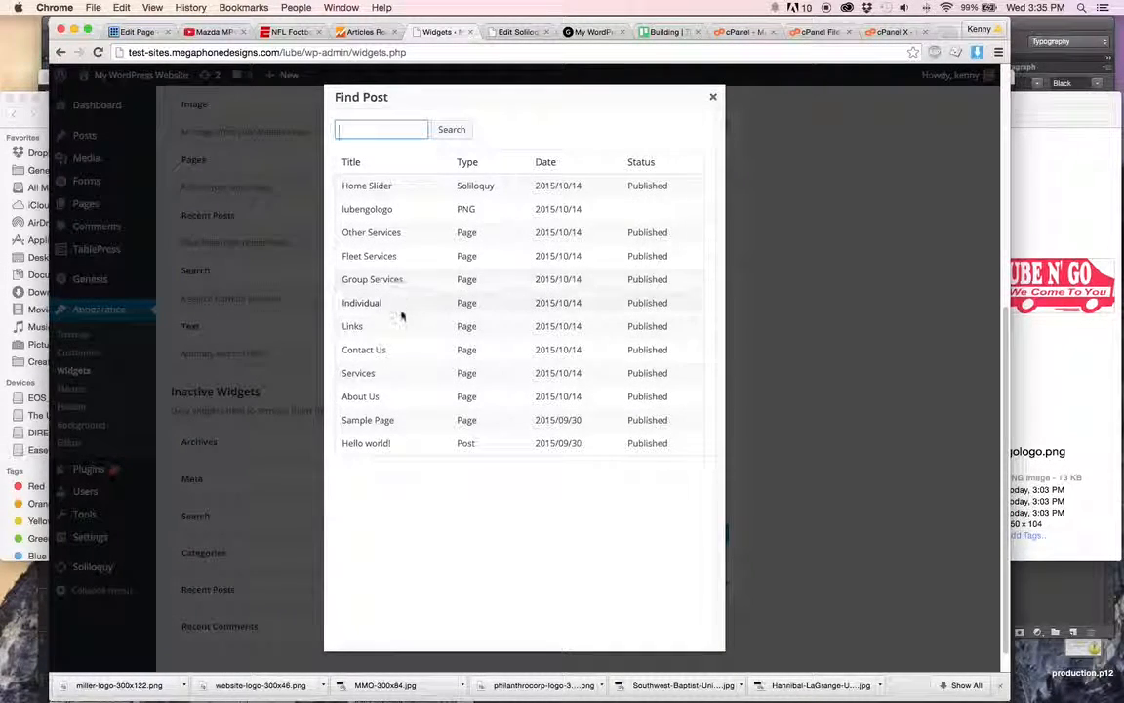
click(392, 376)
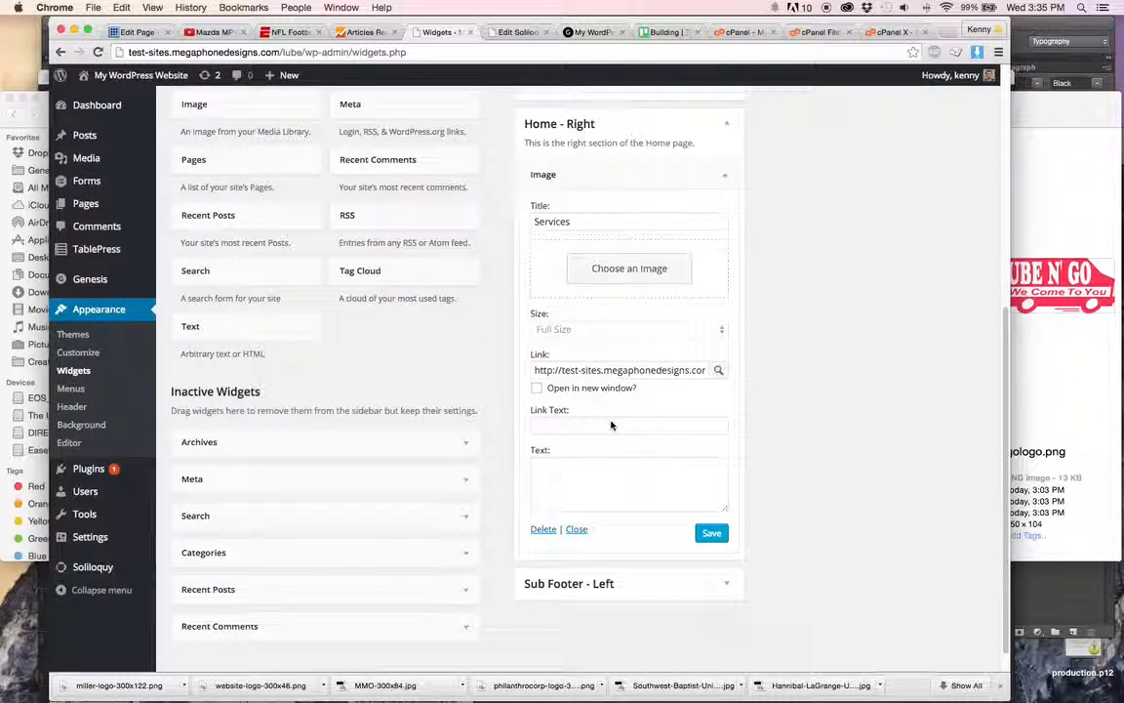
- Set the link text of the Home - Right Image widget to "Learn More..."
click(645, 425)
text(Learn More...)
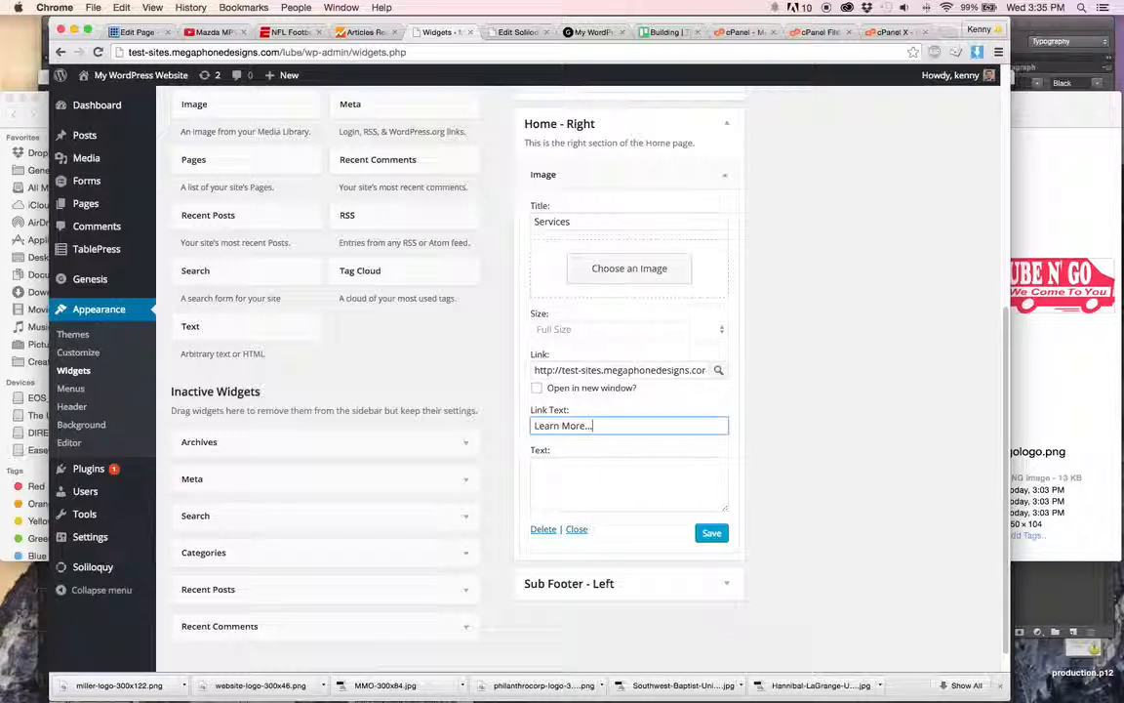
key(Tab)
- Fill the Services widget's text from "We offer oil change, tire rotation" through "take care of your oil changes", then save and collapse it
key(super+Tab)
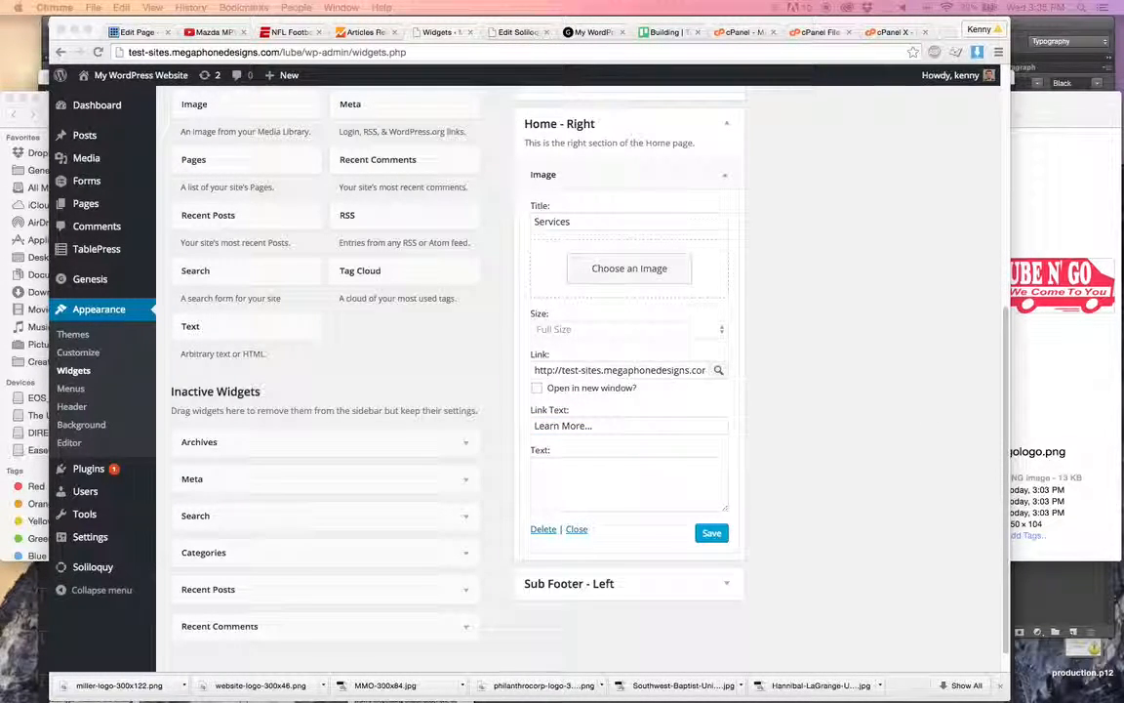
click(640, 479)
text(We know that your time is important! This is why we come to you. You take care of work, kids and the rest of your life. Let us take care of your oil changes.)
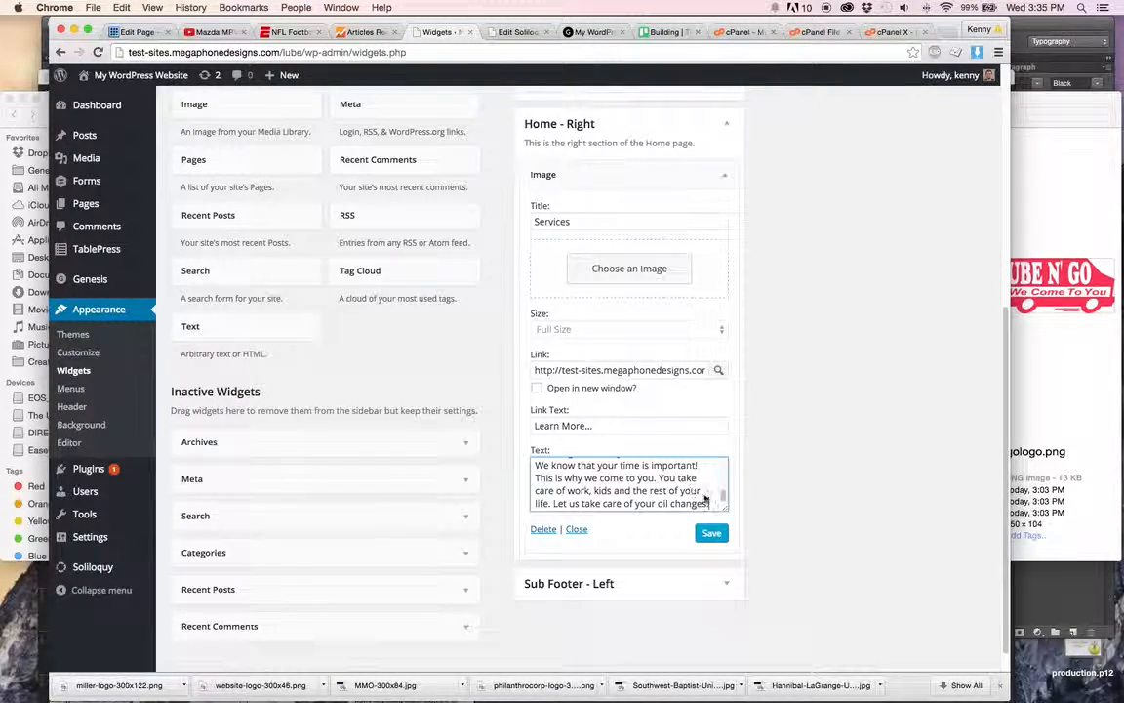
drag(725, 513, 728, 647)
scroll(806, 540, down, 2)
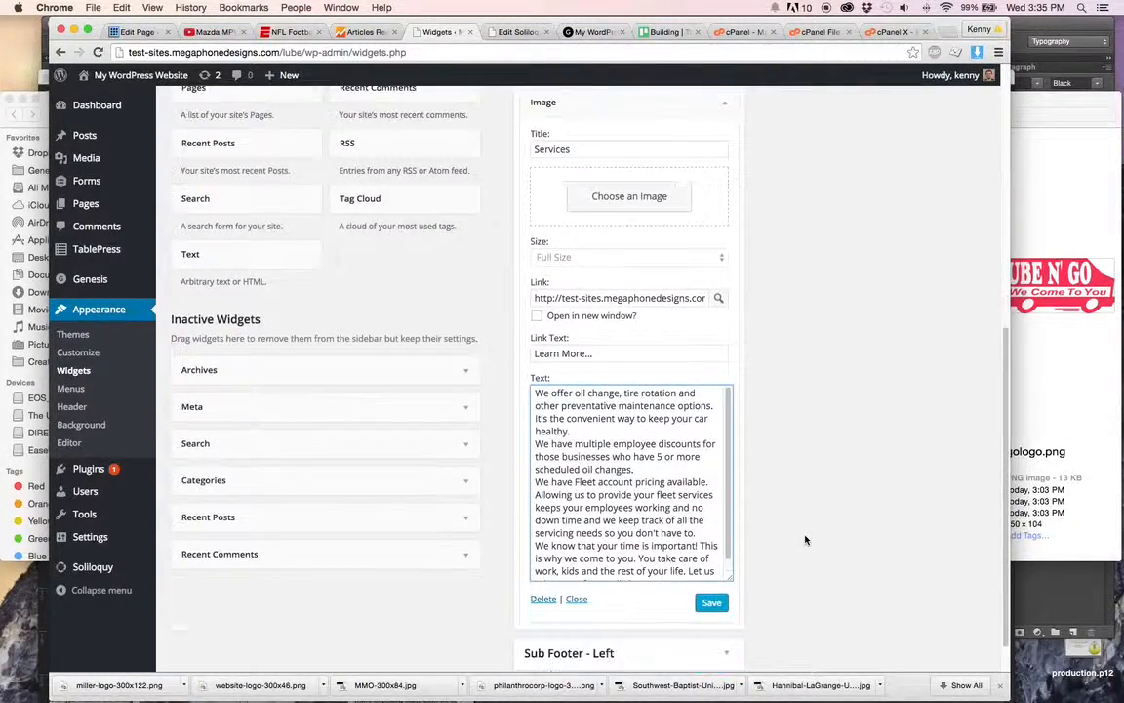
click(713, 602)
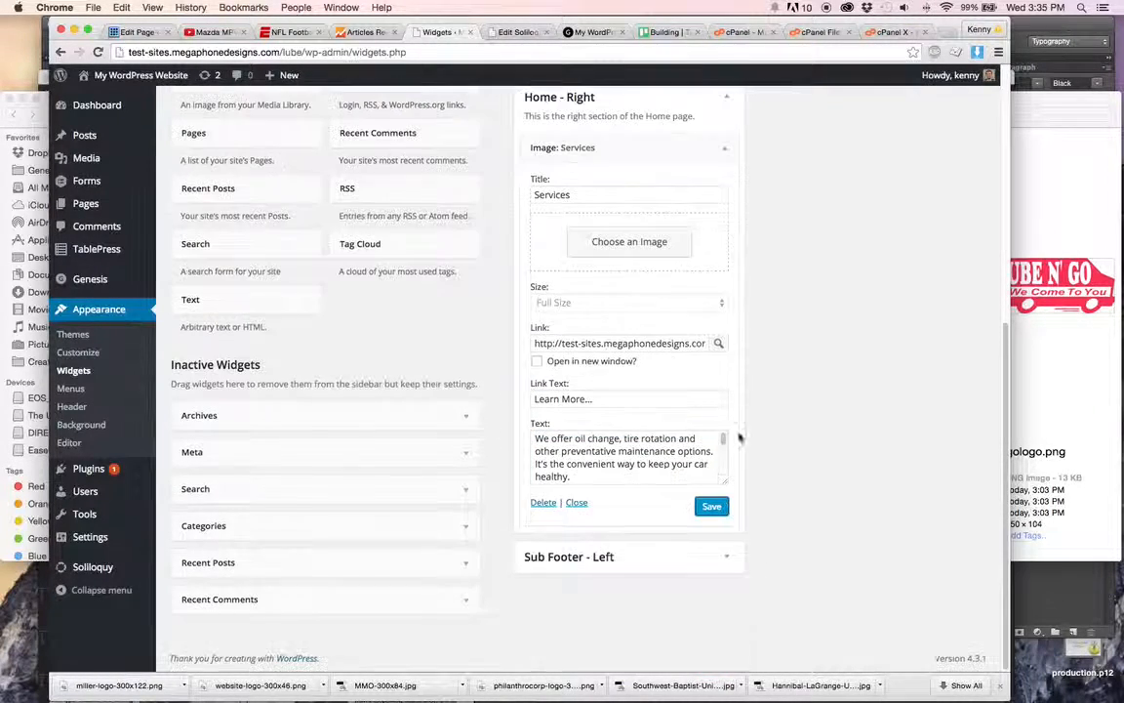
scroll(732, 391, up, 4)
click(722, 292)
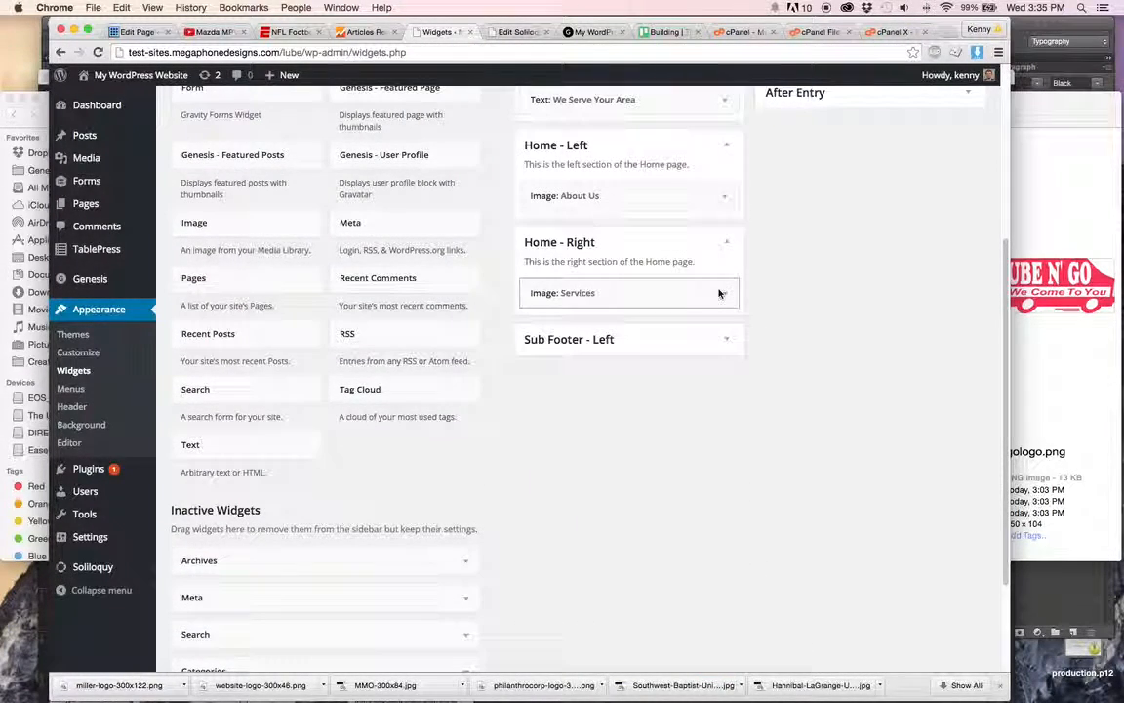
- Add a Text widget to Footer 1 and paste the copy running from "What We Do" through the "Our Promise to You" section
scroll(836, 355, up, 6)
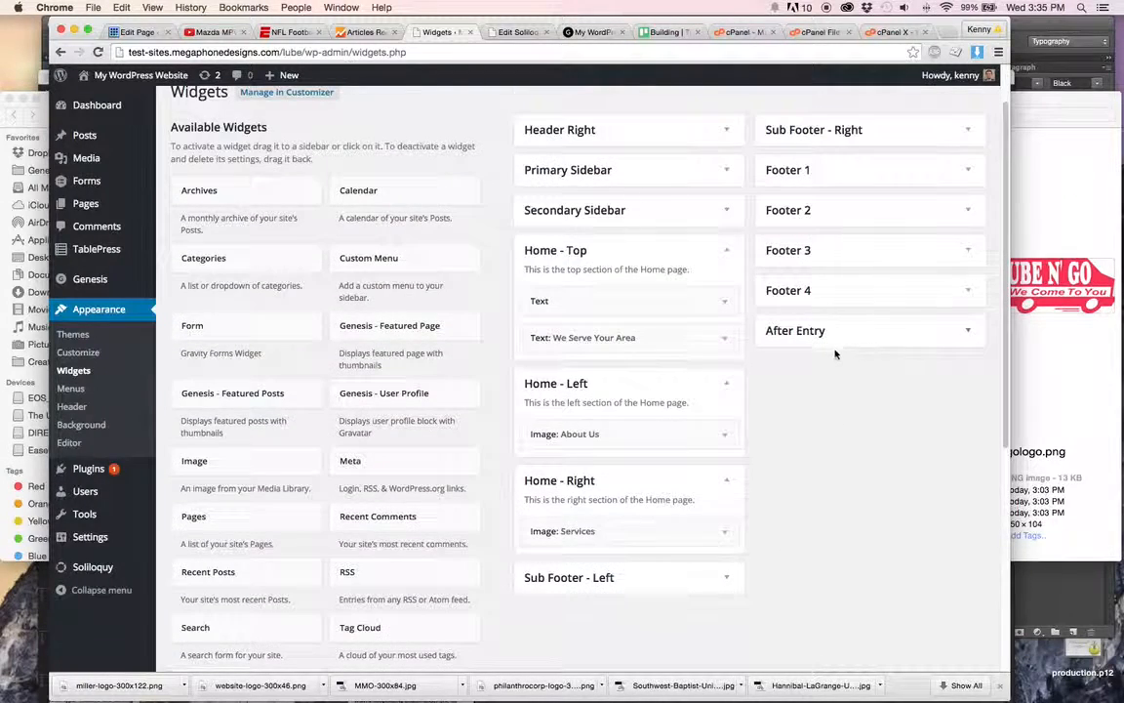
click(868, 176)
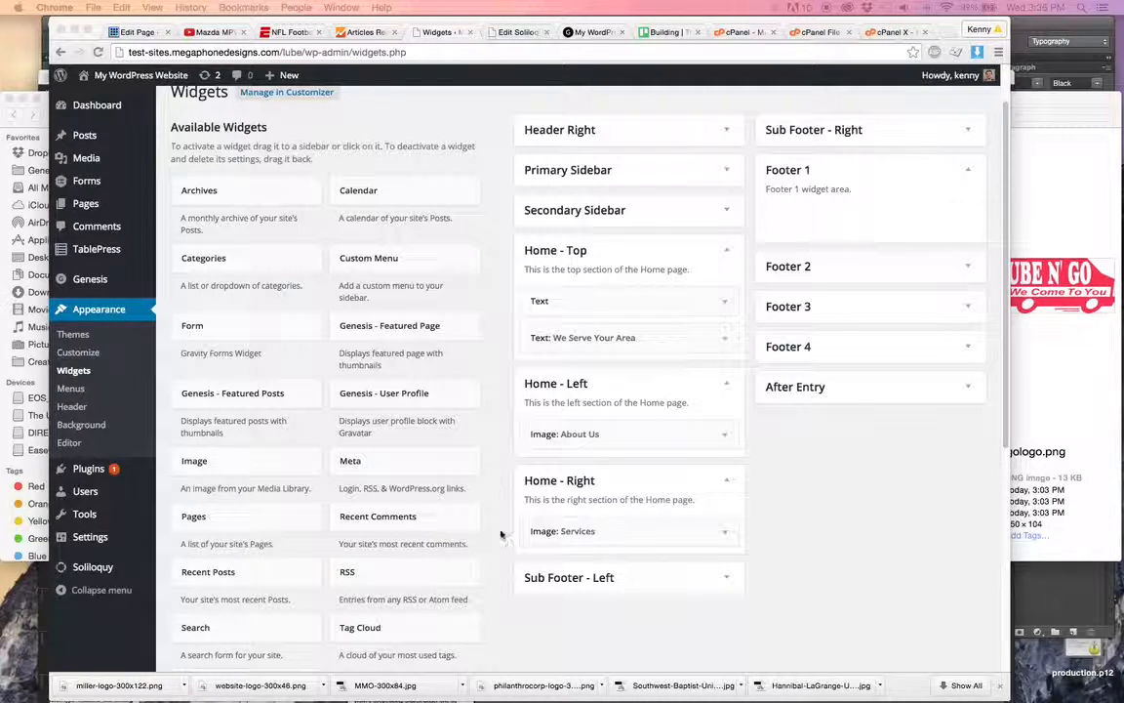
scroll(390, 488, down, 2)
click(233, 607)
drag(225, 607, 866, 135)
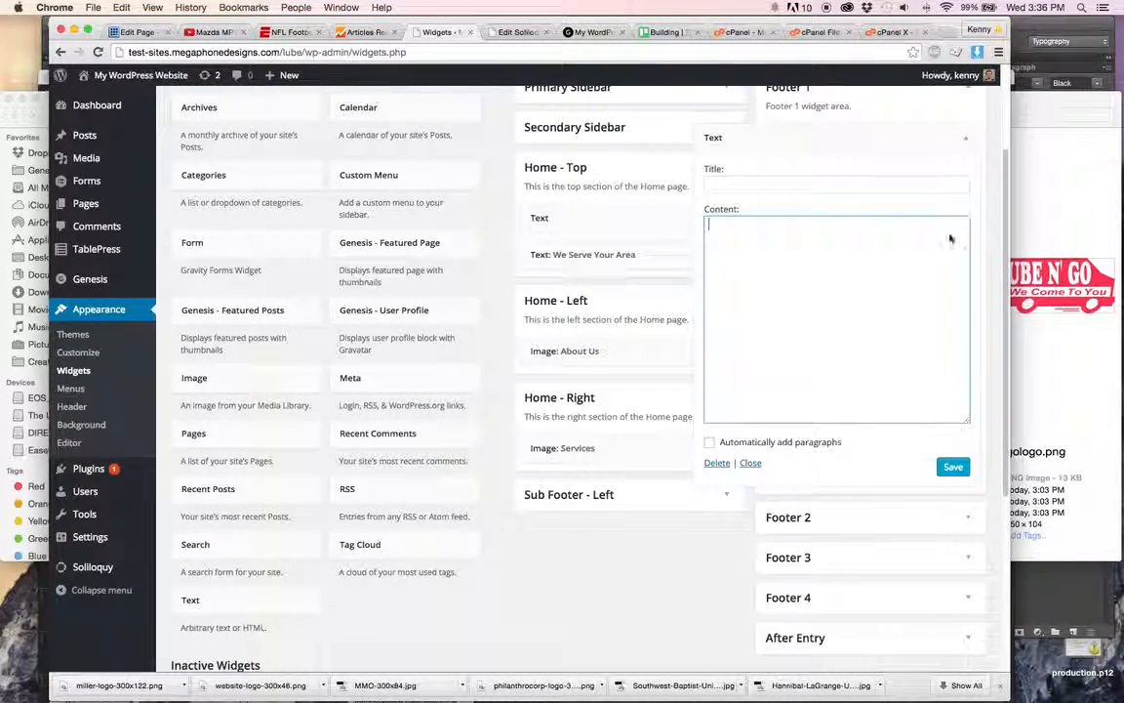
key(super+v)
- Complete the first heading in the Footer 1 text so it reads "We Love What We Do"
scroll(710, 280, up, 5)
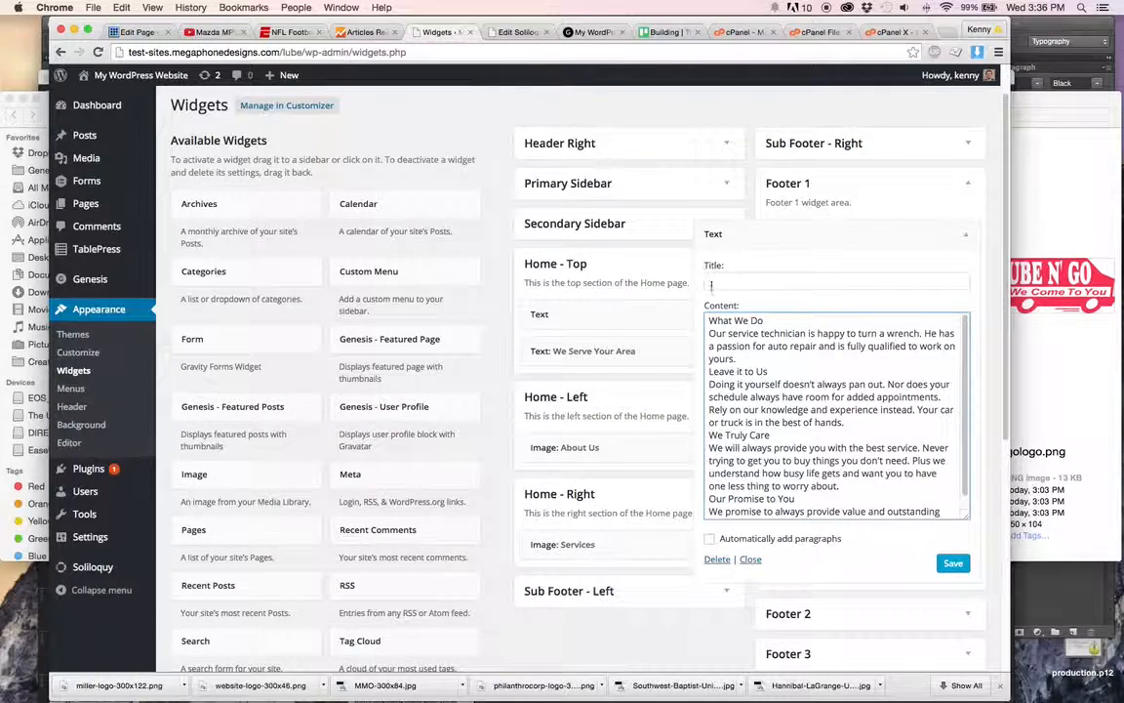
click(710, 326)
text(We )
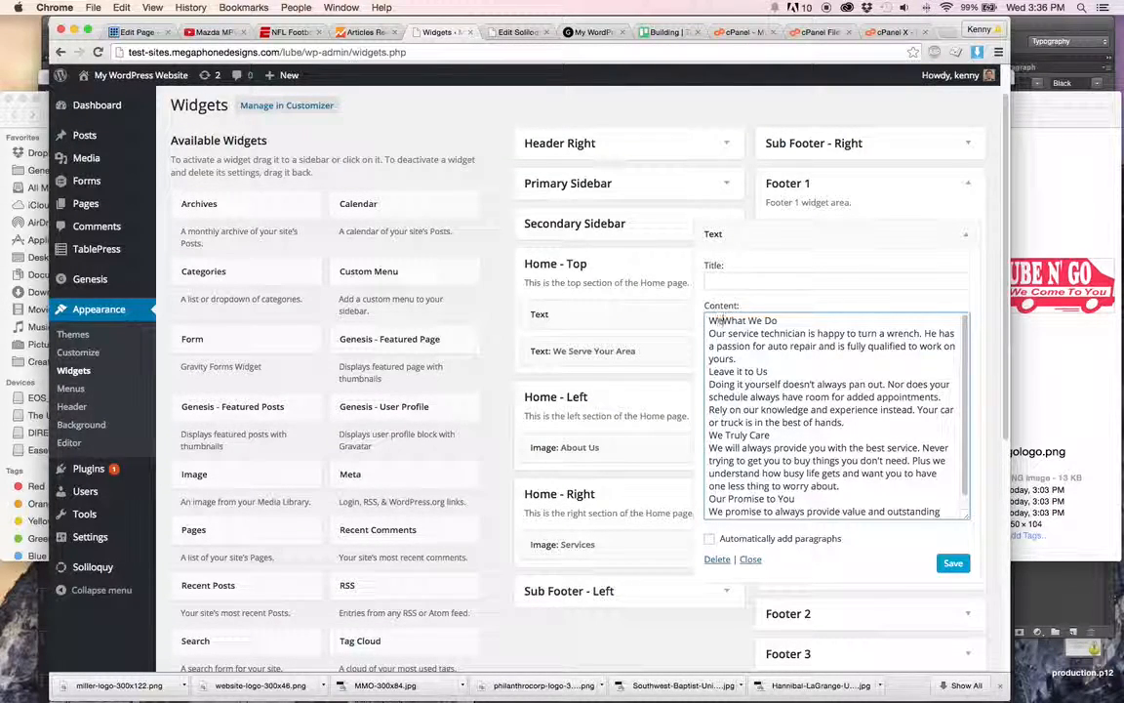
text(Love)
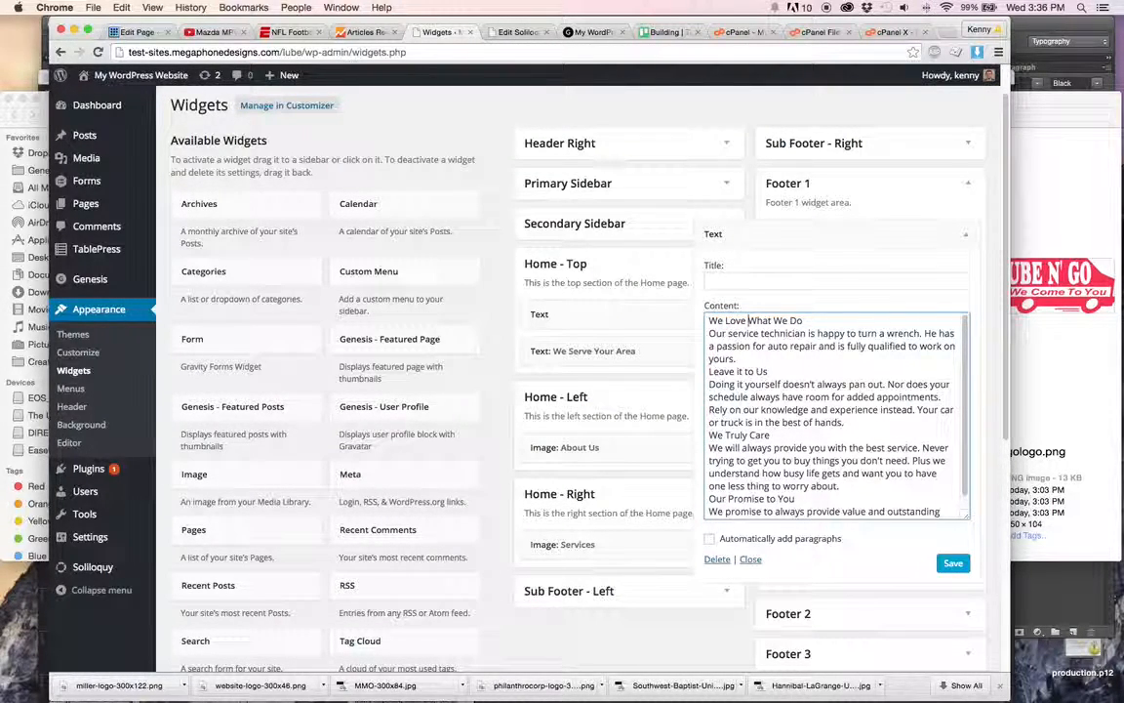
- Title the Footer 1 Text widget "Why Pick Us?", enable automatic paragraphs, and save and collapse it
key(super+Tab)
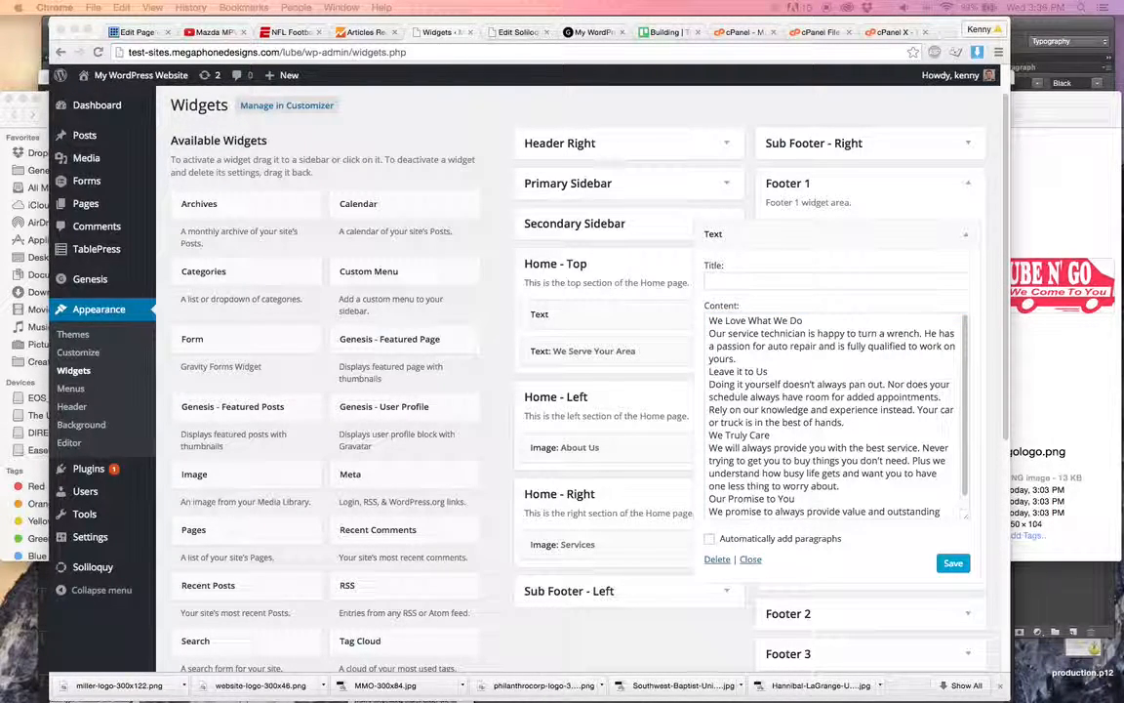
click(809, 277)
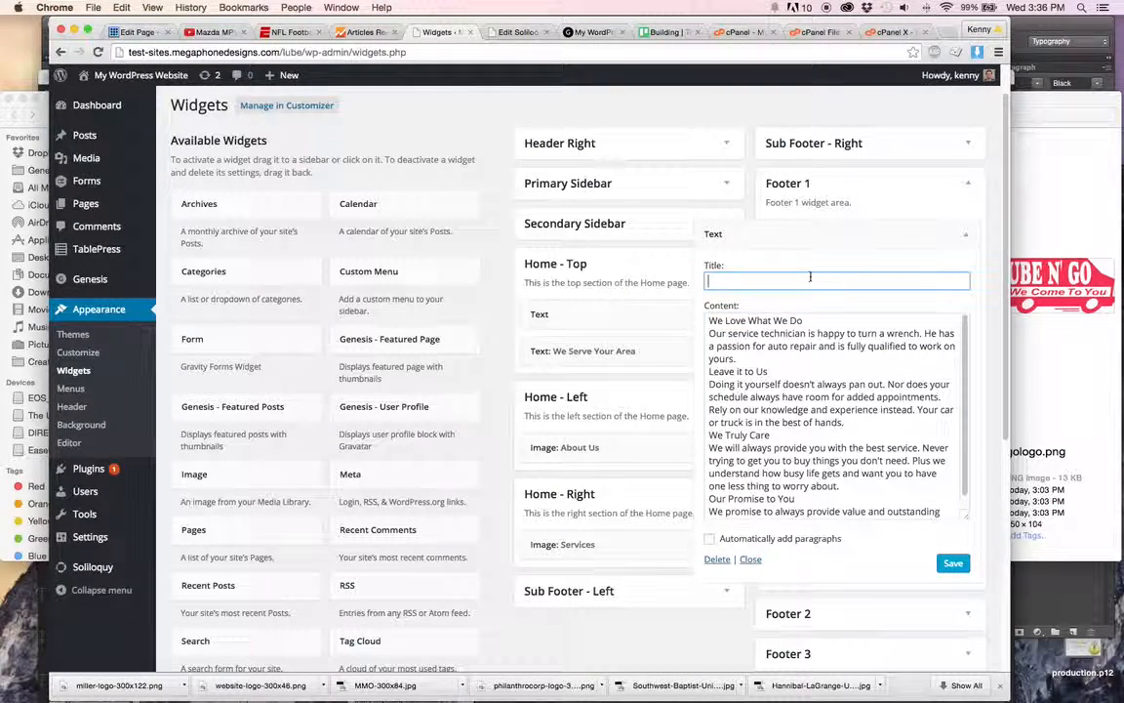
text(Why Pick Us?)
click(827, 538)
click(953, 563)
click(965, 235)
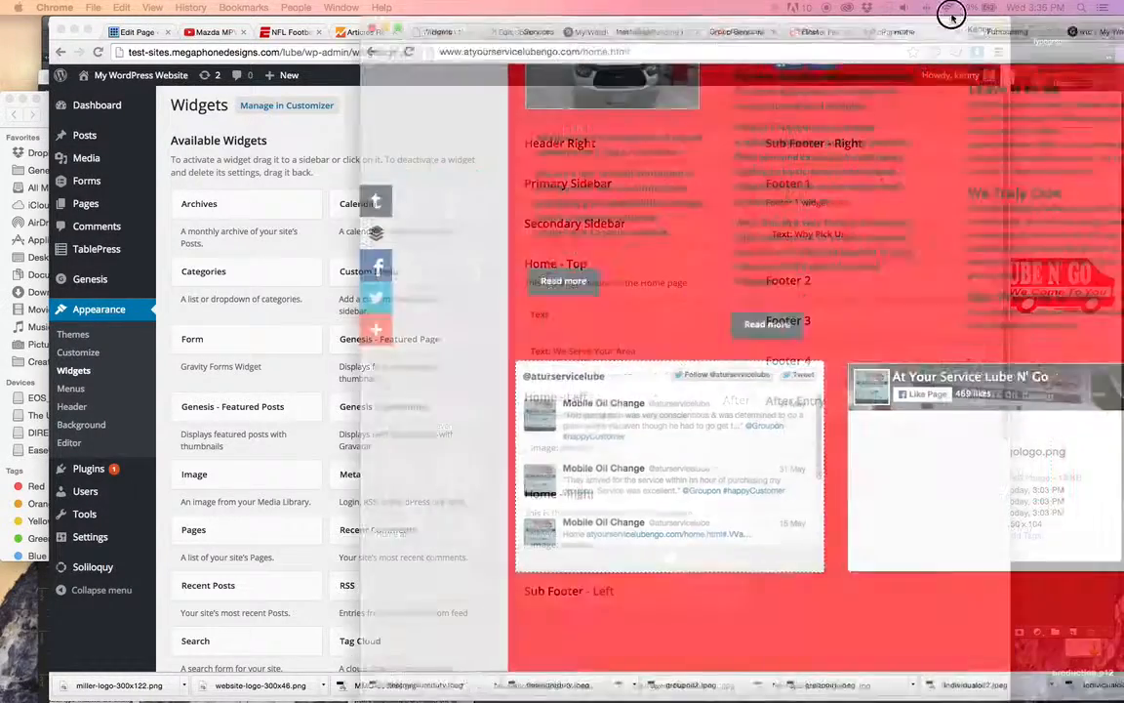
- Examine the lower part of the original site's home page, including its Twitter feed, social icons and linked Facebook page
drag(952, 18, 577, 49)
scroll(835, 309, down, 5)
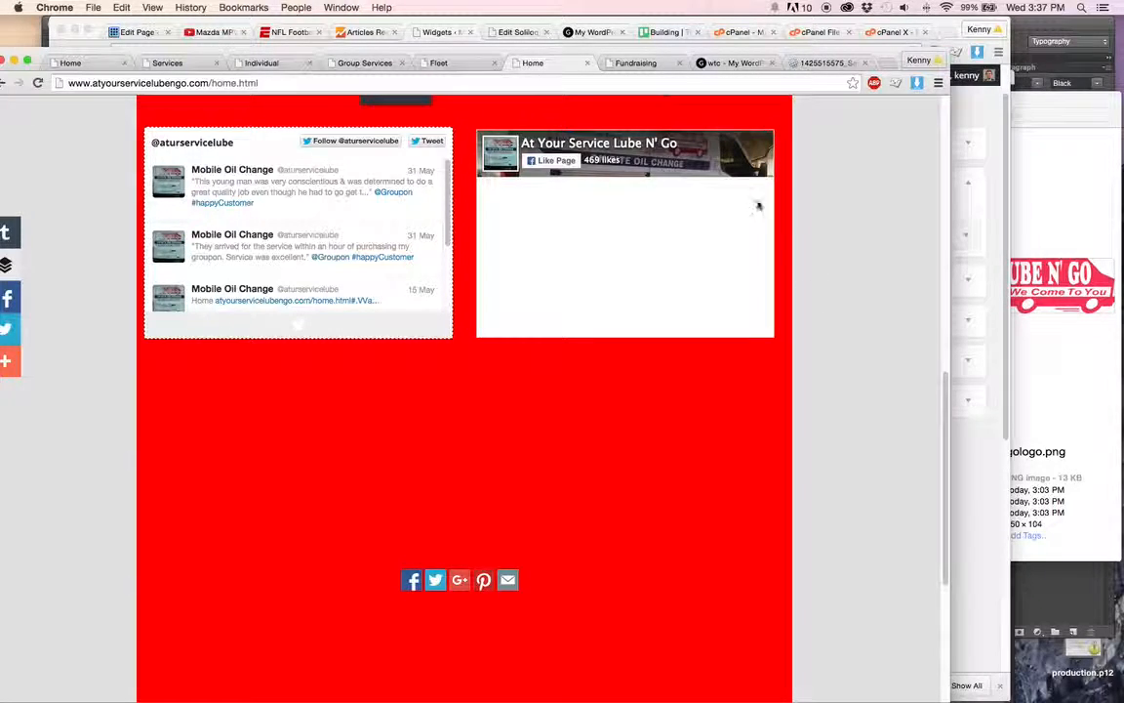
click(633, 146)
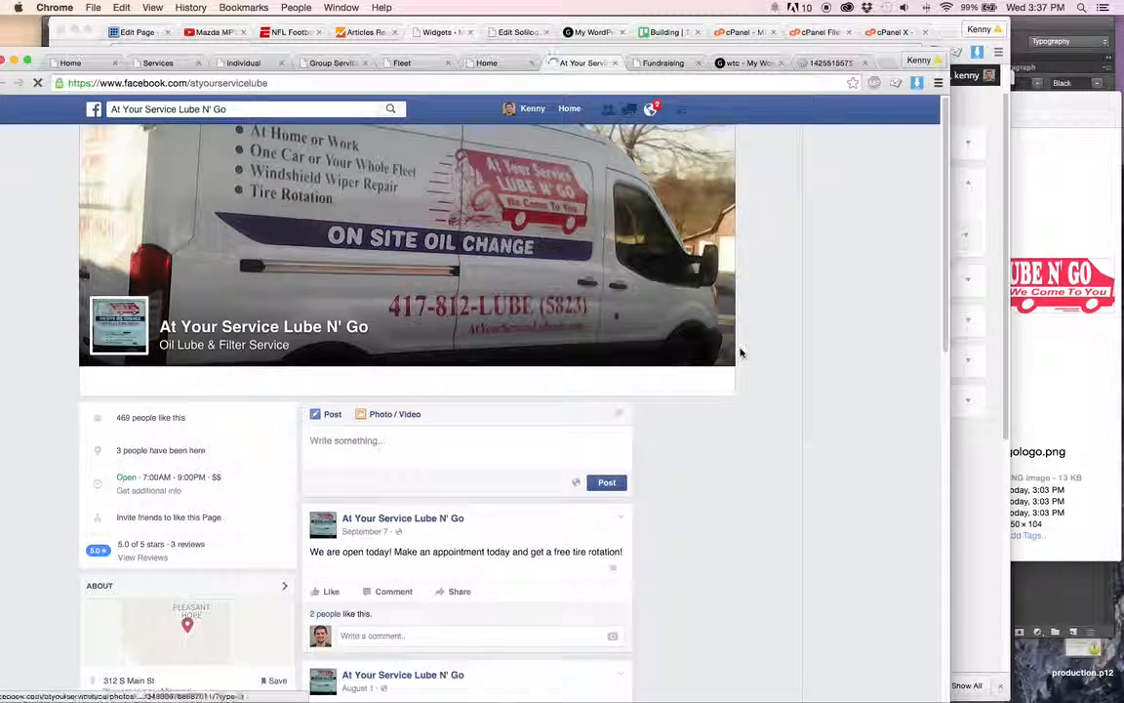
scroll(740, 352, down, 3)
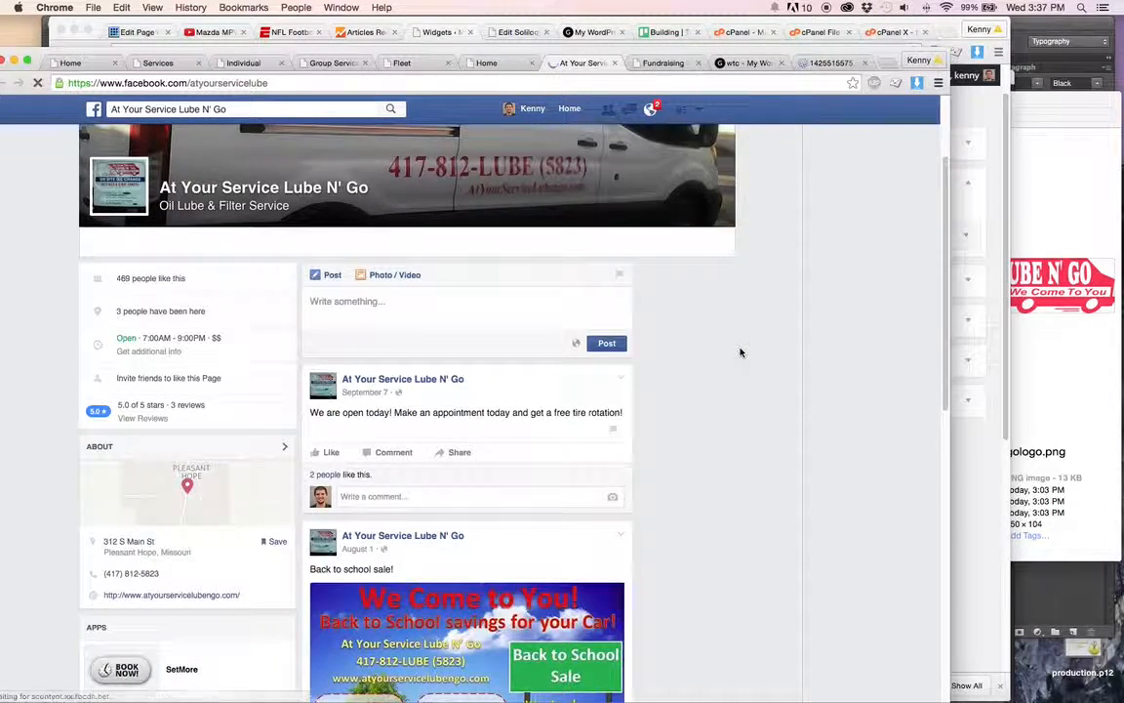
click(615, 62)
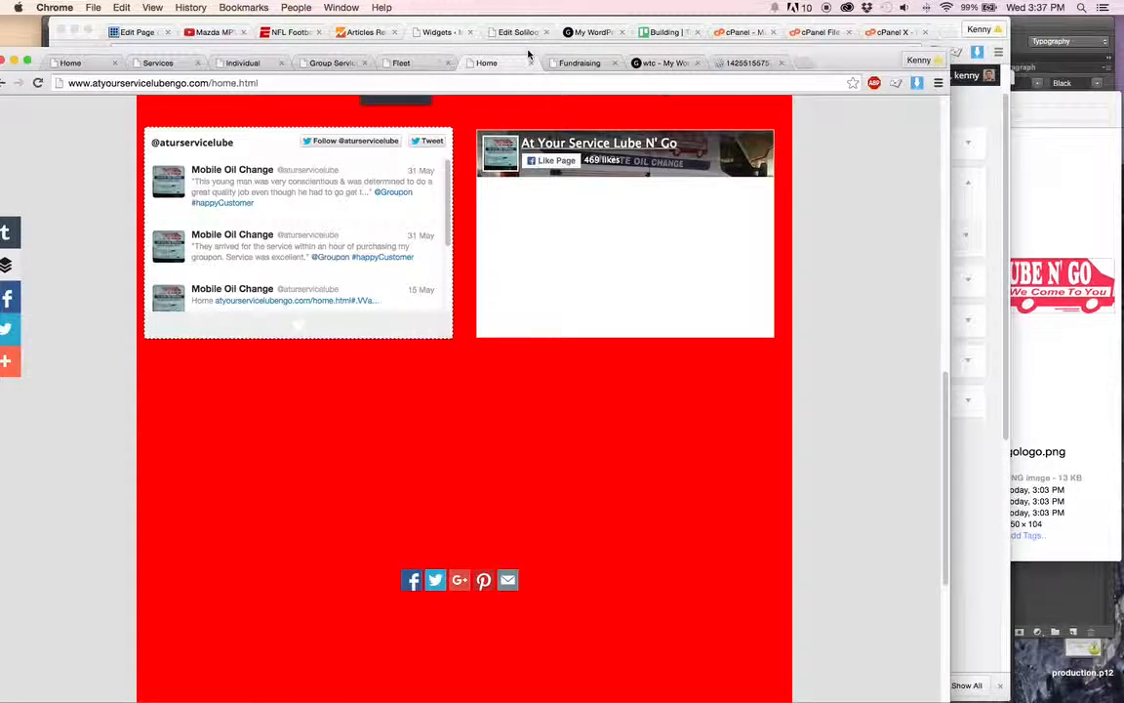
scroll(673, 281, down, 3)
scroll(668, 294, up, 9)
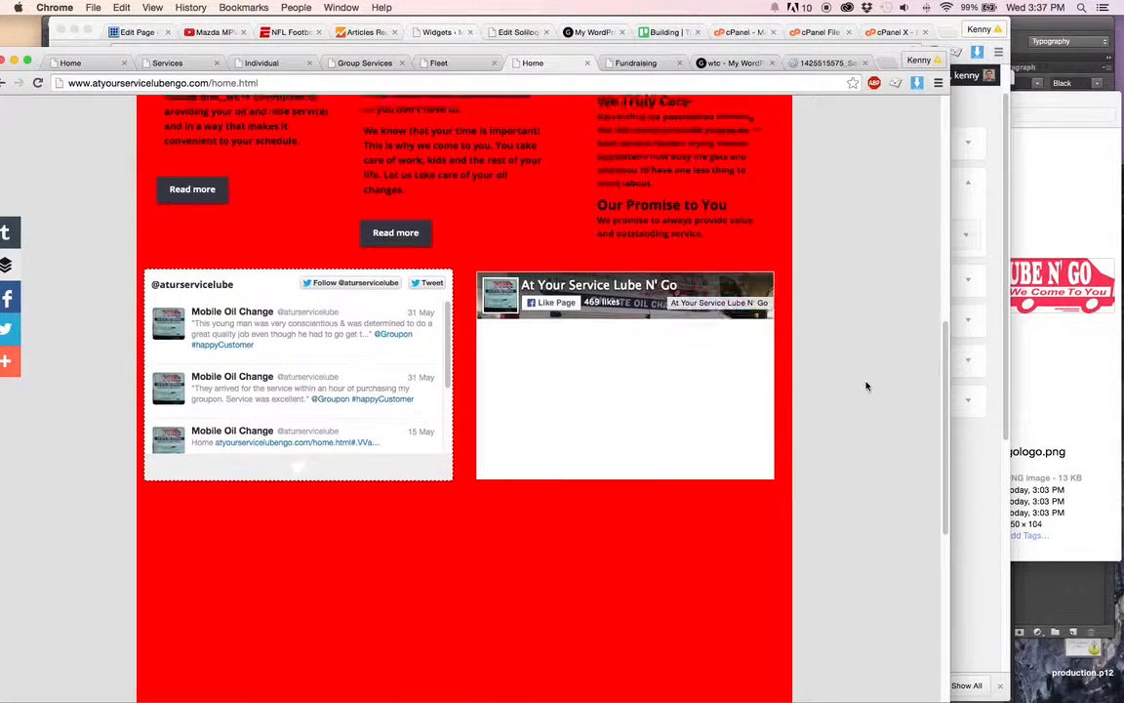
scroll(855, 366, down, 12)
scroll(781, 368, up, 3)
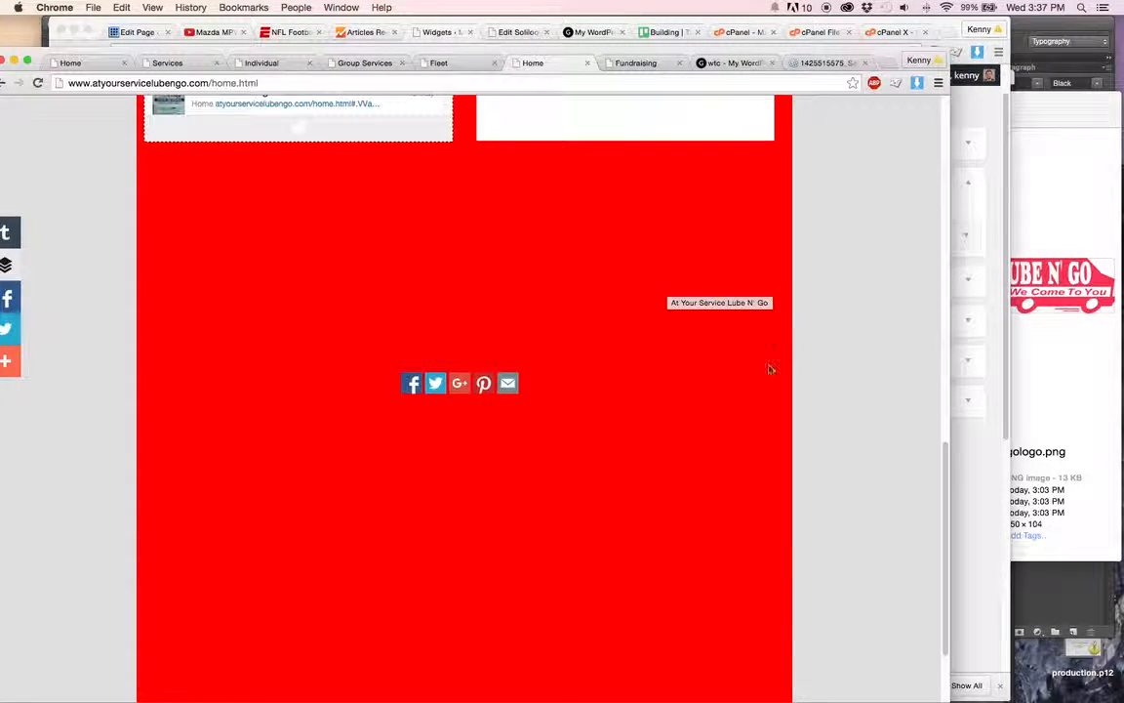
- Add a Custom Menu widget to Footer 2 using the Main menu, then save and collapse it
scroll(771, 428, down, 3)
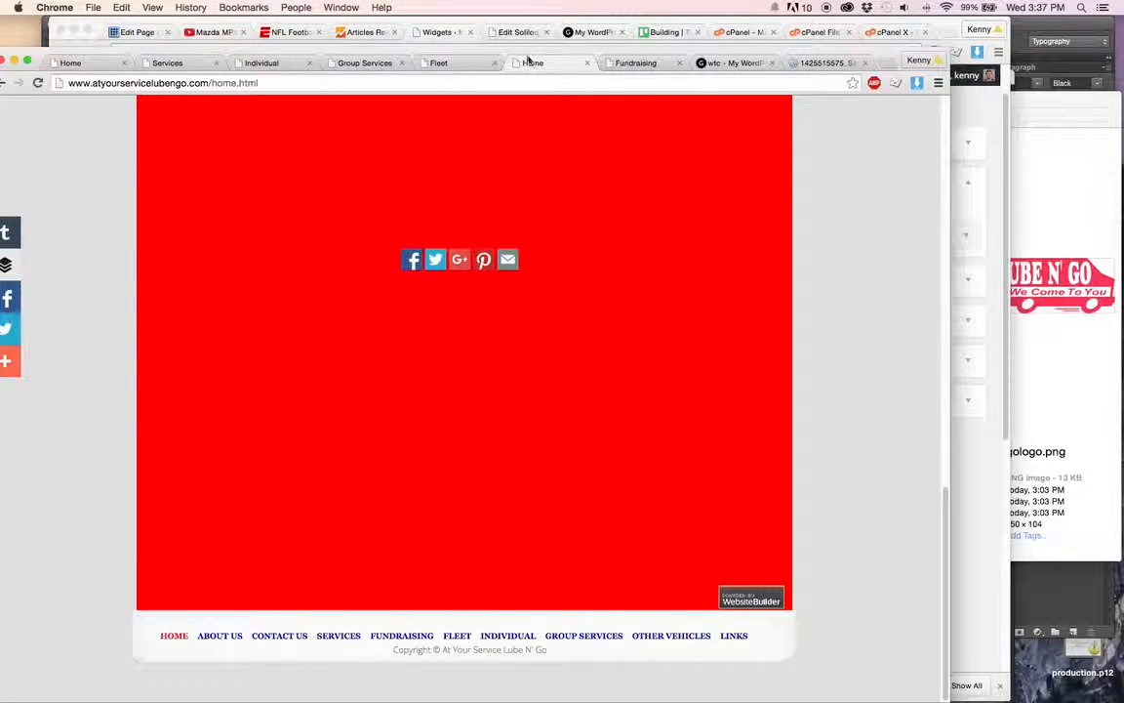
click(459, 33)
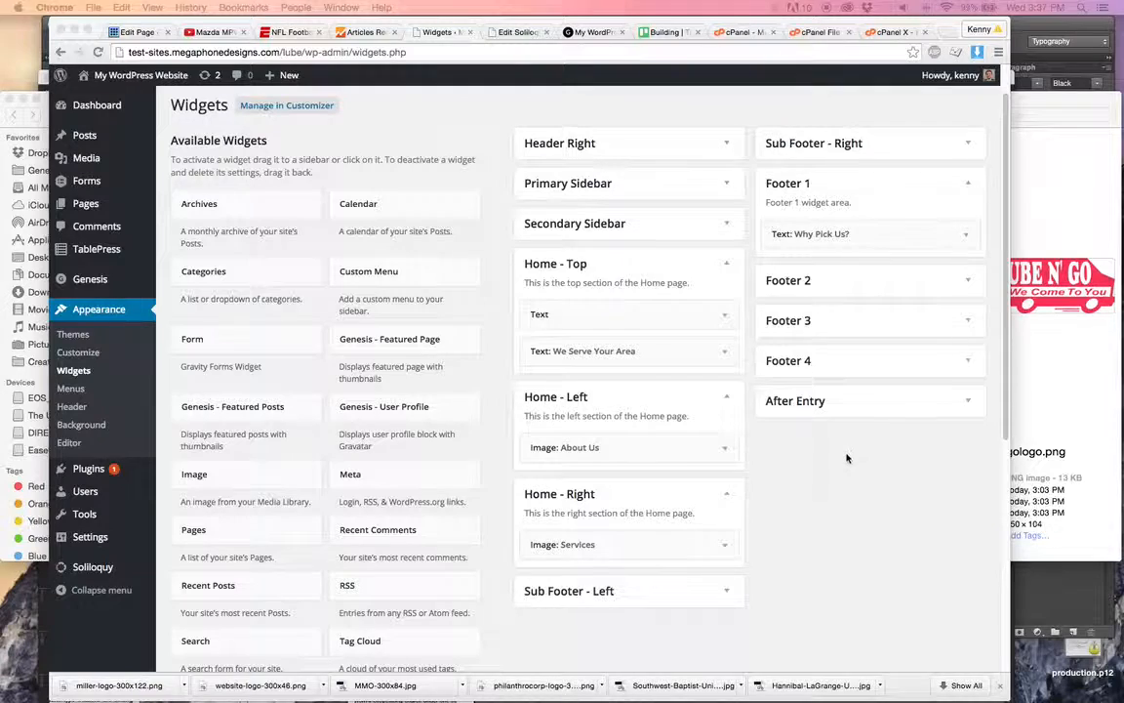
click(855, 280)
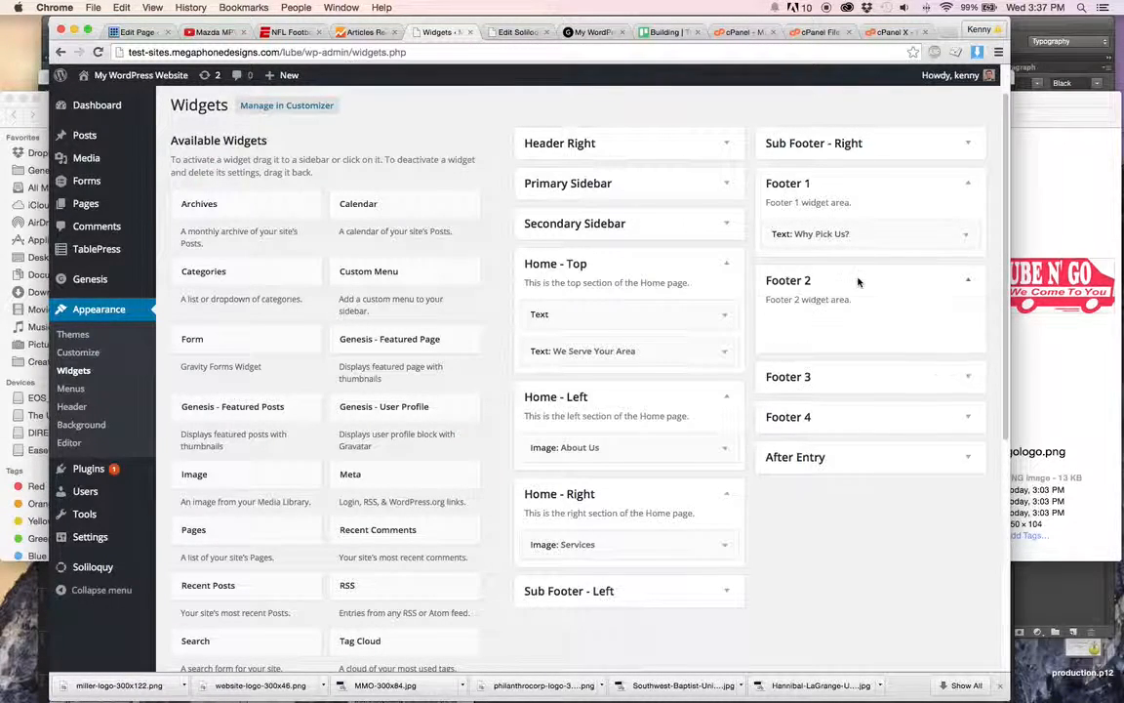
drag(389, 266, 859, 329)
click(878, 404)
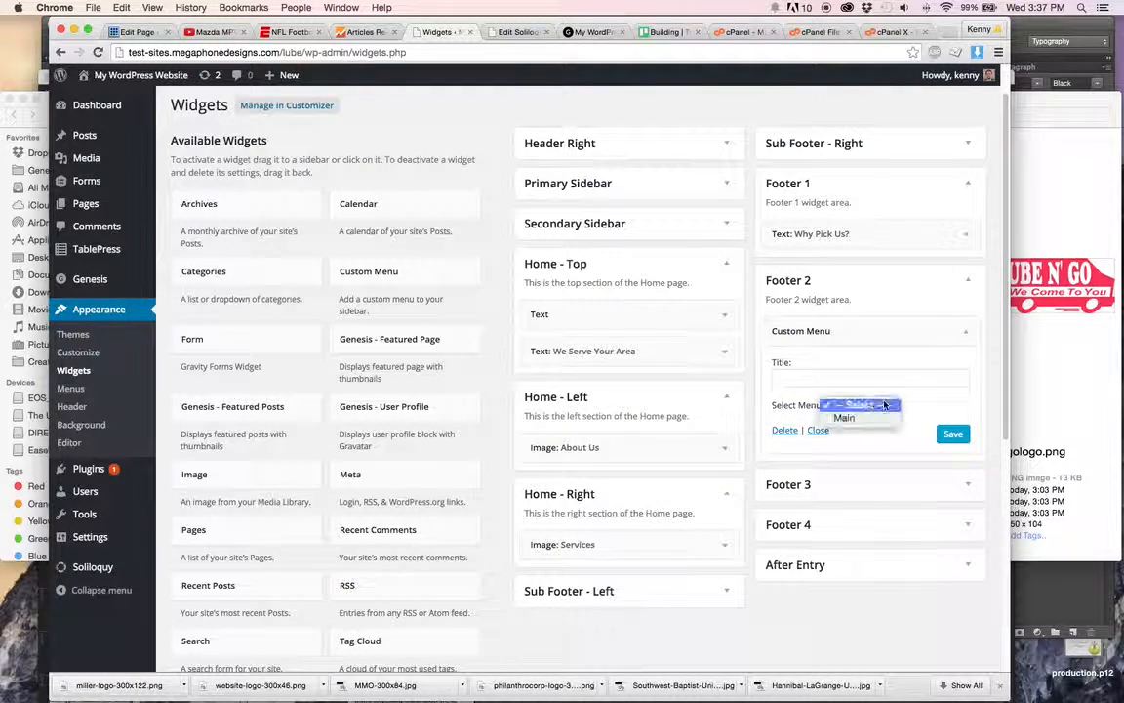
click(882, 418)
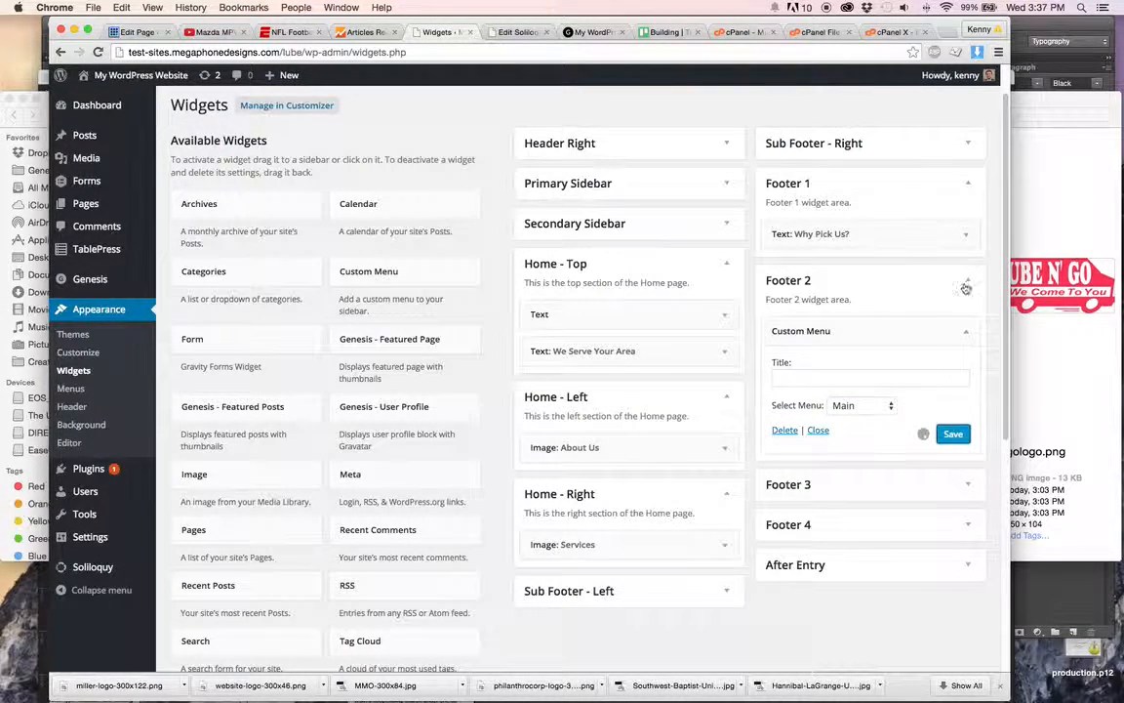
click(972, 330)
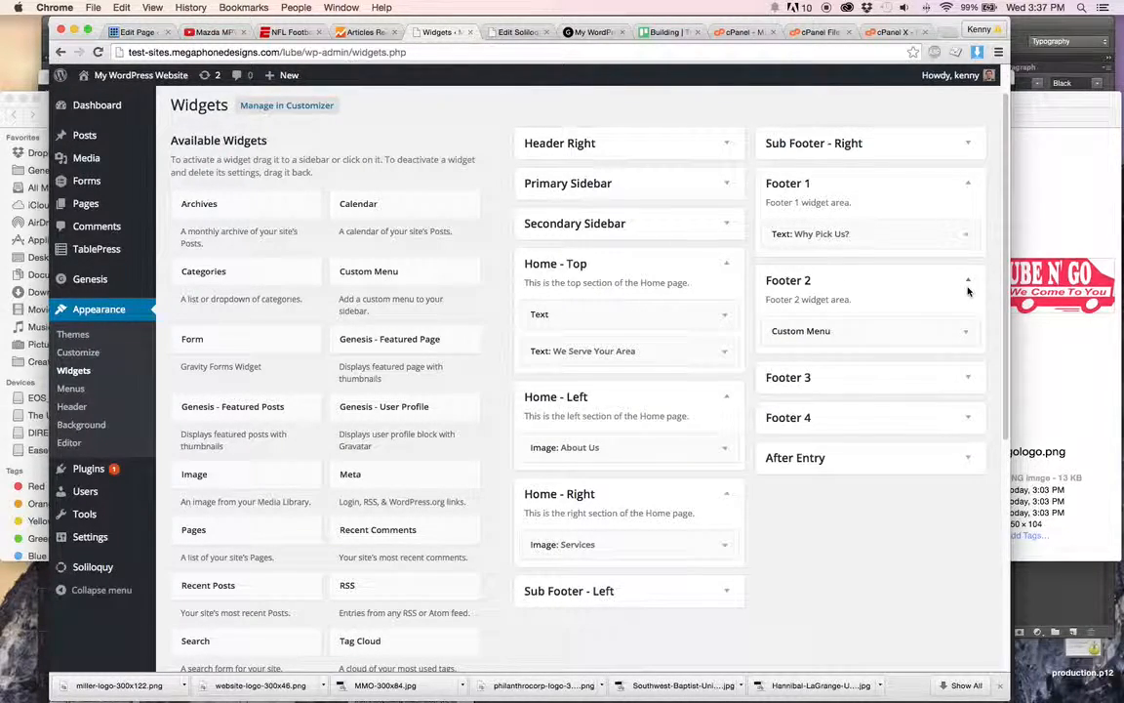
- Collapse the Footer 2, Footer 1, Home - Top and Home - Left widget areas
click(968, 284)
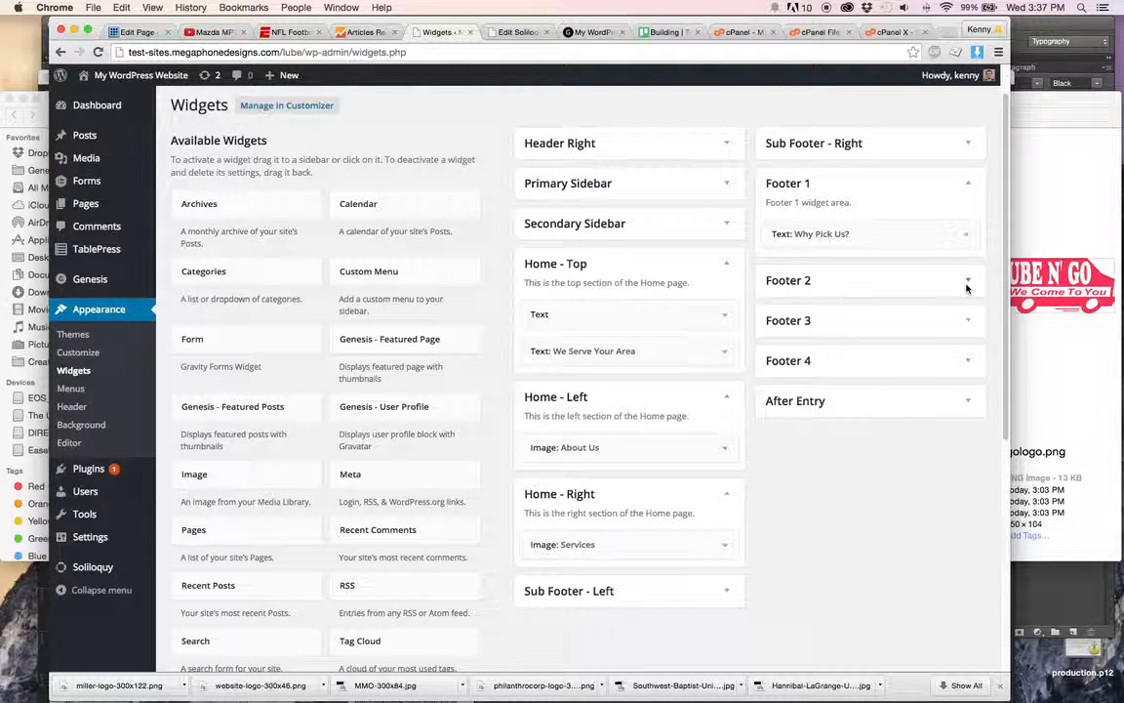
click(966, 284)
click(966, 278)
click(971, 192)
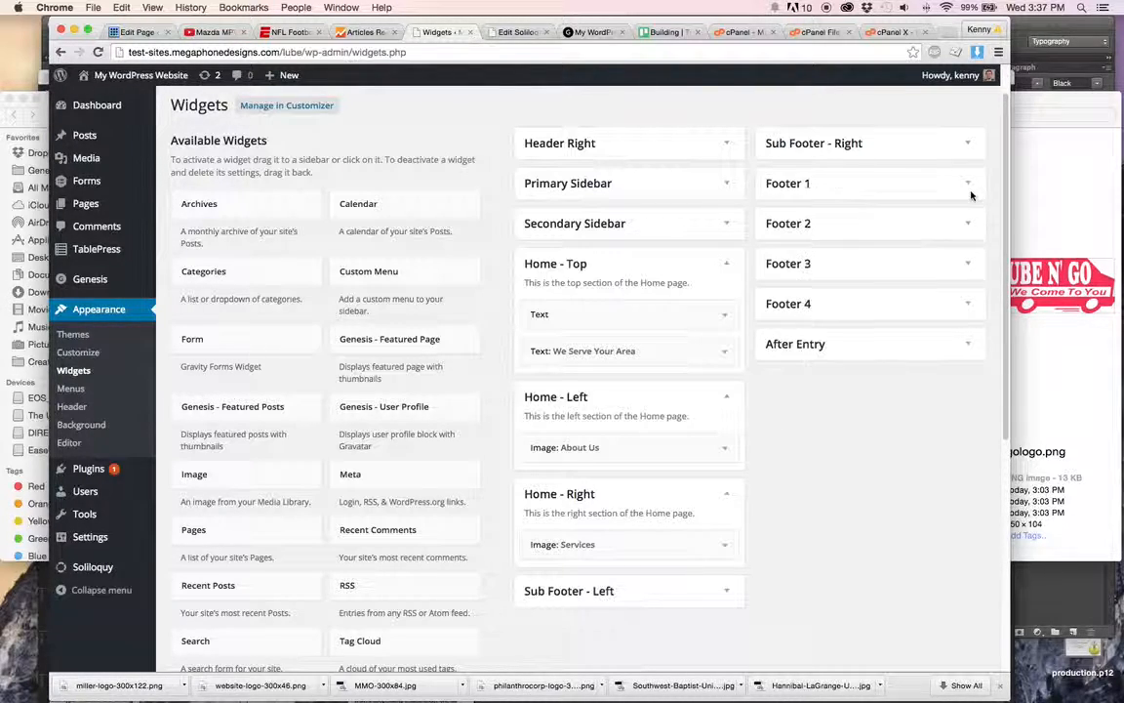
click(723, 267)
click(728, 308)
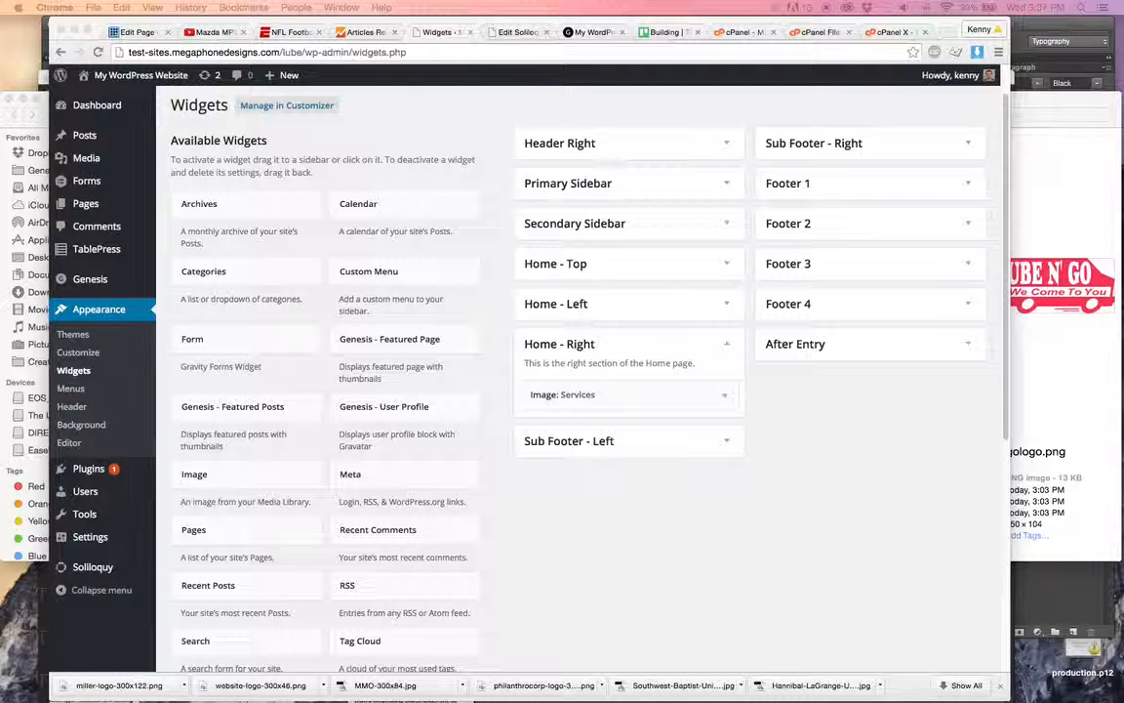
- Start a new page in a separate browser tab and title it "Fundraising"
click(516, 399)
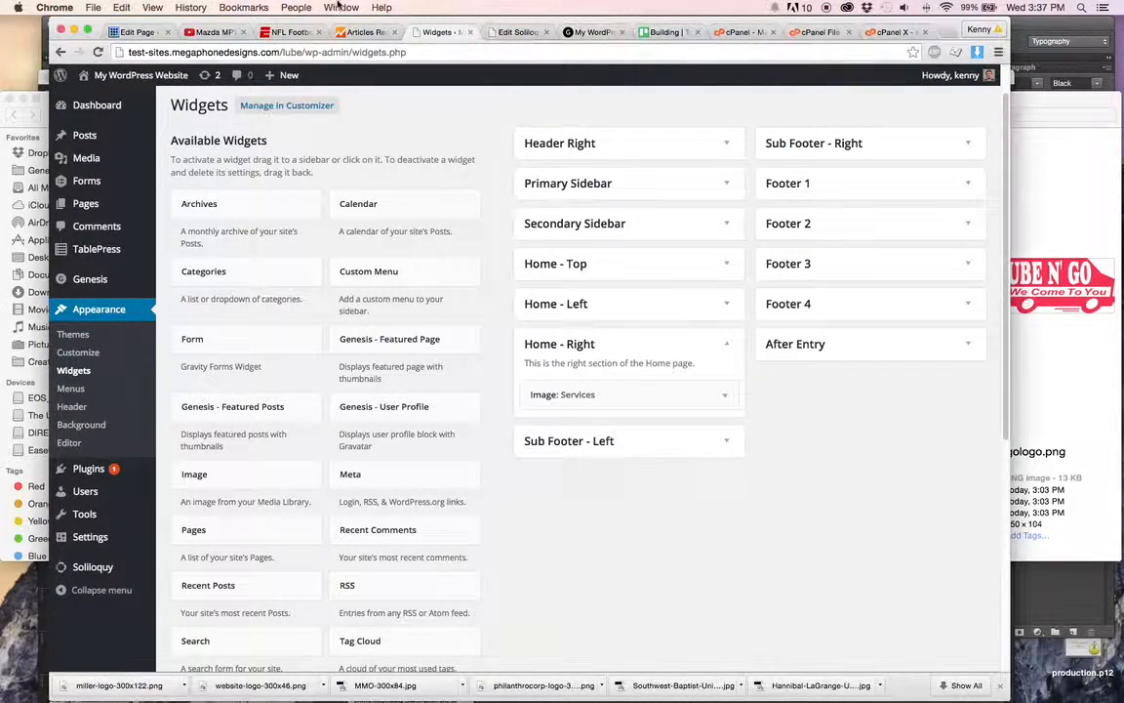
mouse_move(291, 74)
click(283, 134)
click(547, 32)
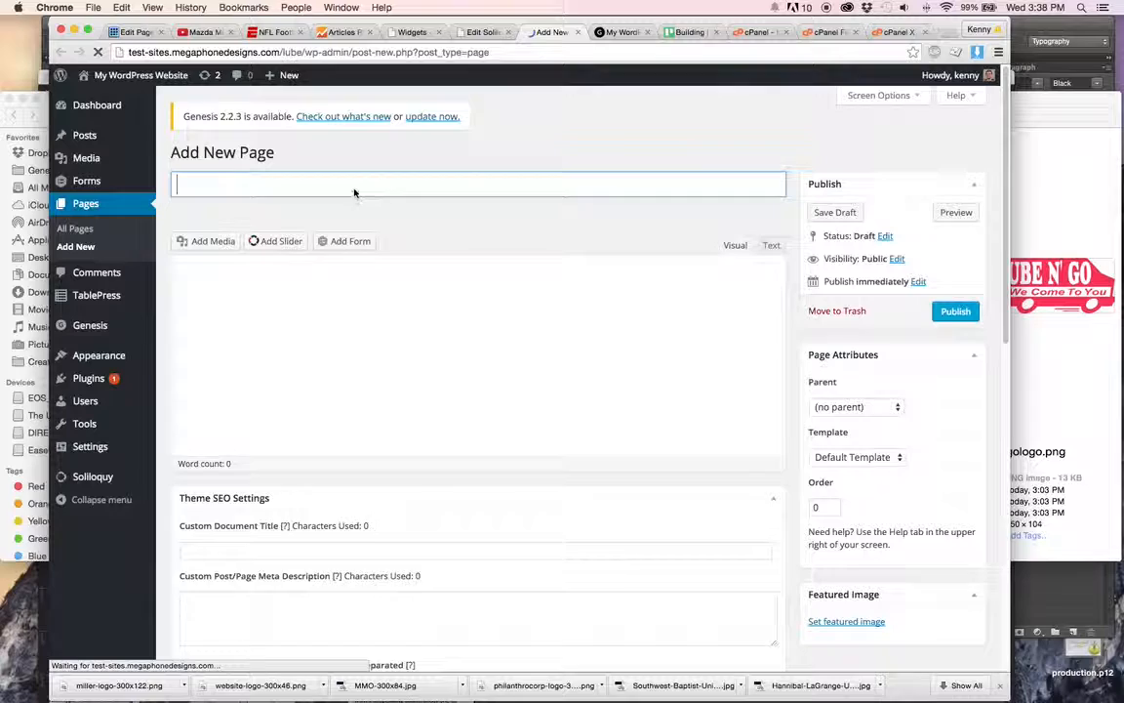
click(357, 184)
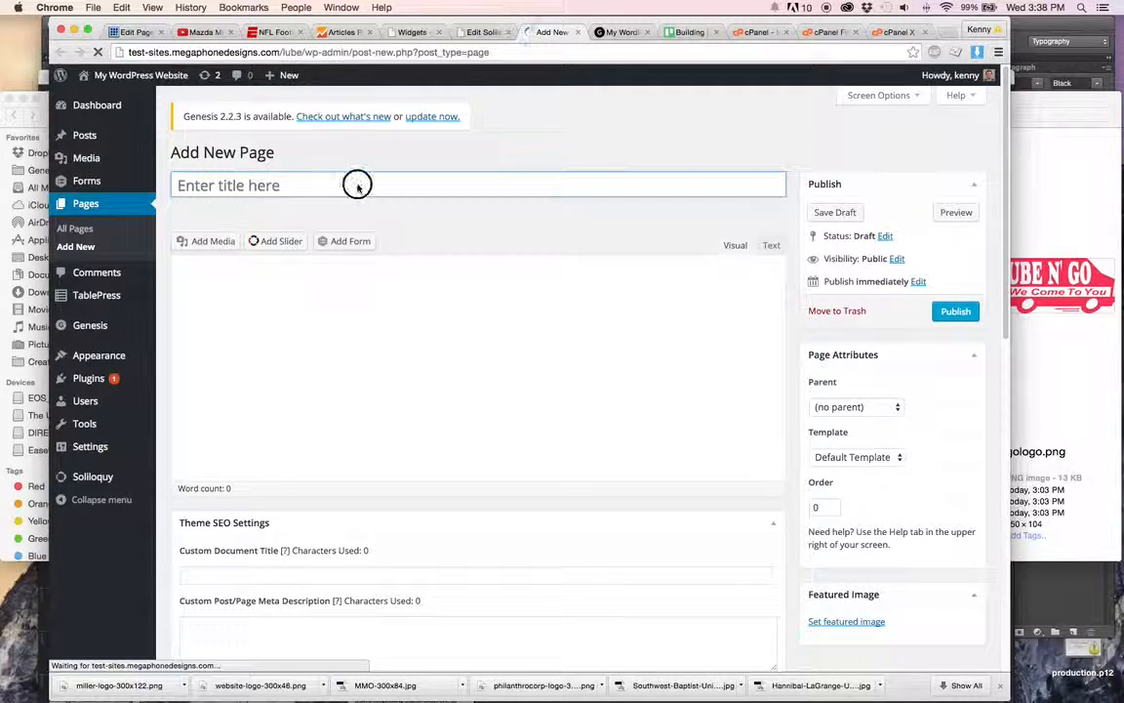
text(Fundraising)
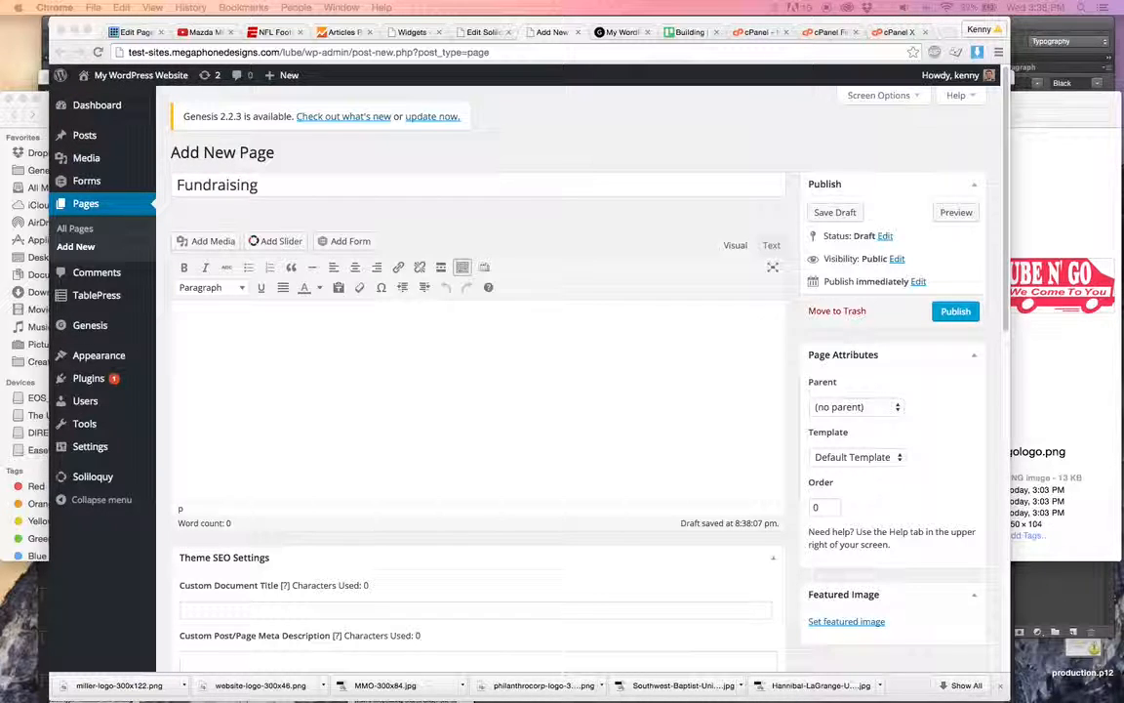
- Paste the original fundraising copy into the page body and complete its heading as "NEEDING MONEY FOR YOU GROUP, CHARITY OR EVENT?"
click(537, 383)
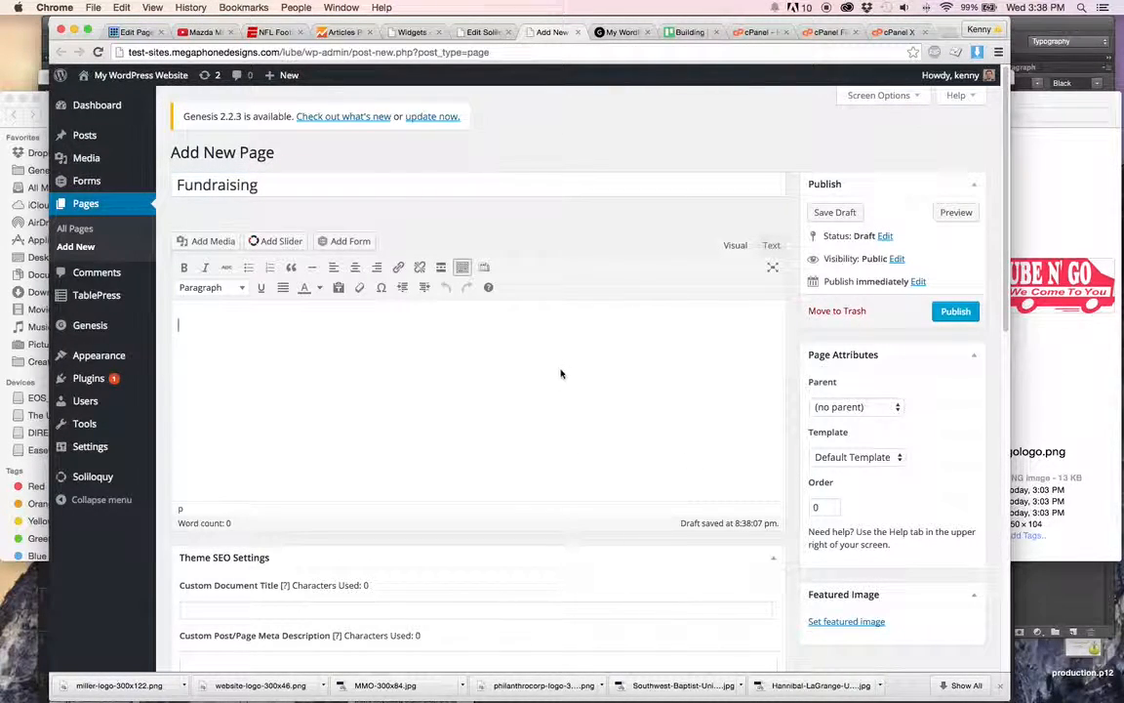
text(EEDING MONEY FOR YOU GROUP, CHARITY OR EVENT? You don't have to try selling overly priced wrapping paper anymore! Sell a service that everyone with a car needs at a price comparable if not CHEAPER than what they are already paying. Plus have the benefit of using a local business with guaranteed quality customer service. Plus you will be paid the day of the fundraiser. Contact us for more details.)
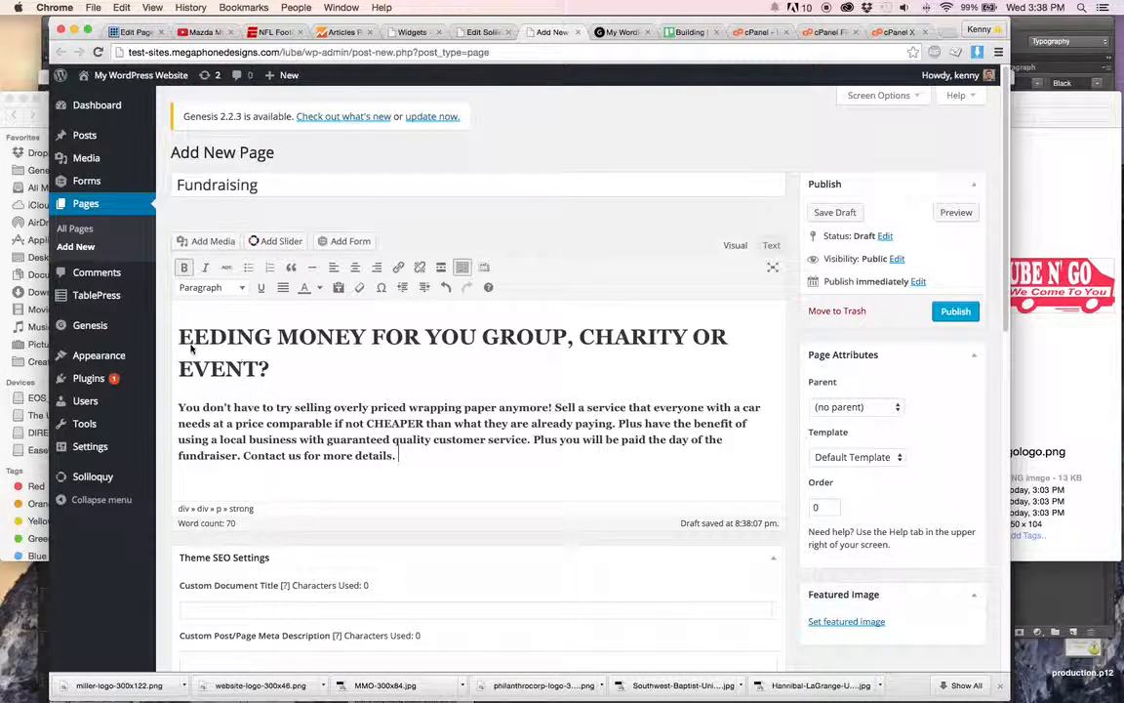
click(181, 338)
text(N)
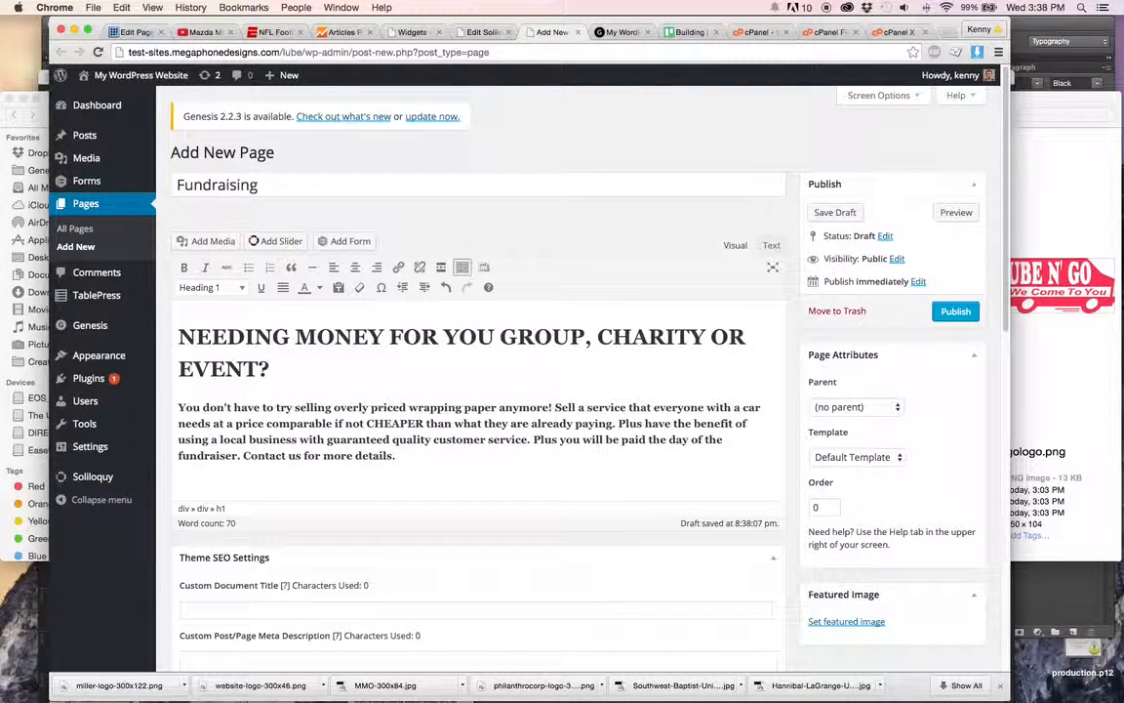
- Format the fundraising headline as Heading 2 and remove the bold from the paragraph beneath it
drag(275, 369, 176, 333)
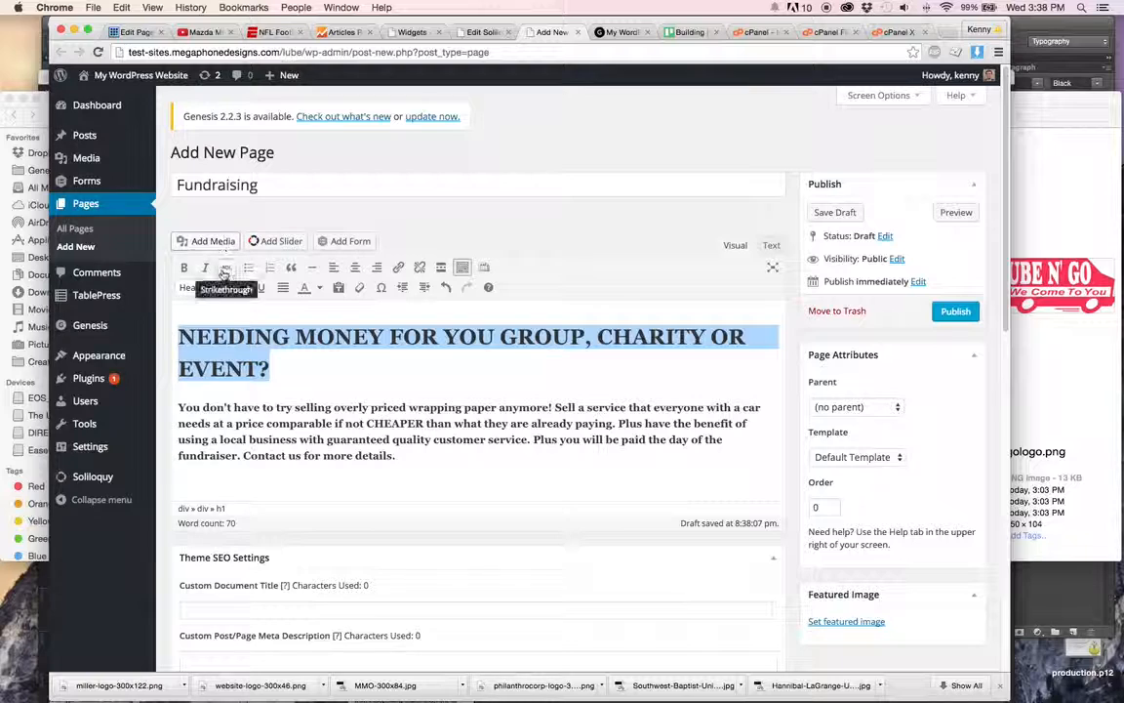
click(205, 287)
click(244, 369)
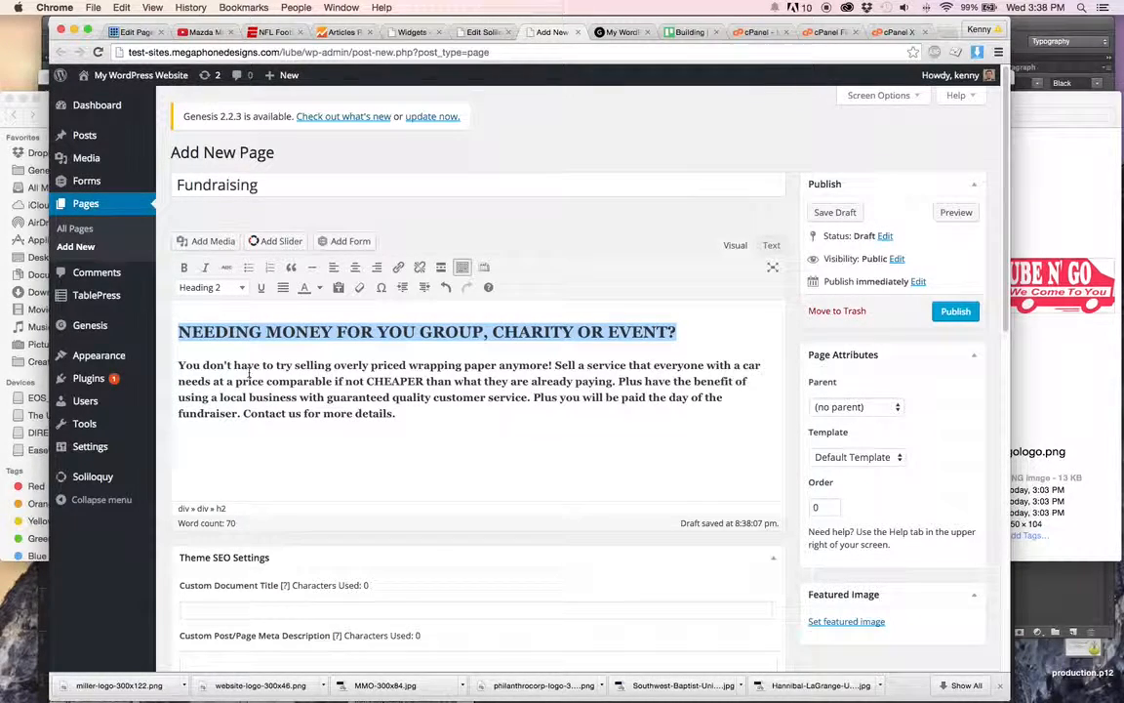
click(229, 368)
drag(453, 421, 175, 369)
click(185, 267)
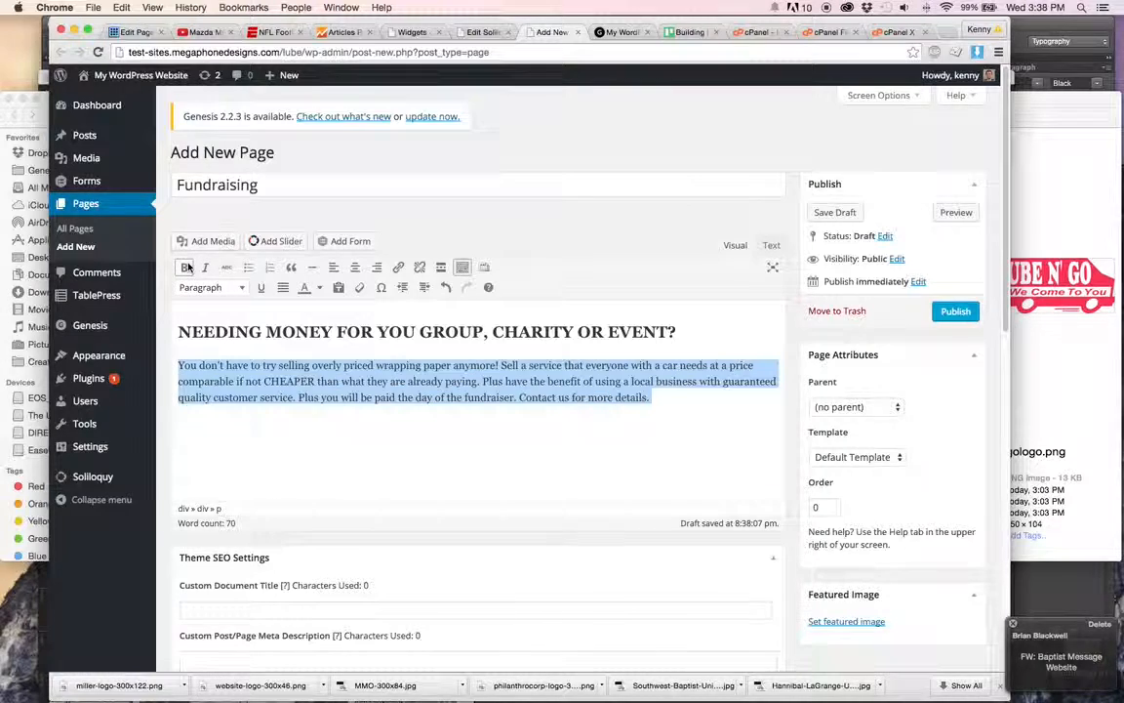
click(364, 398)
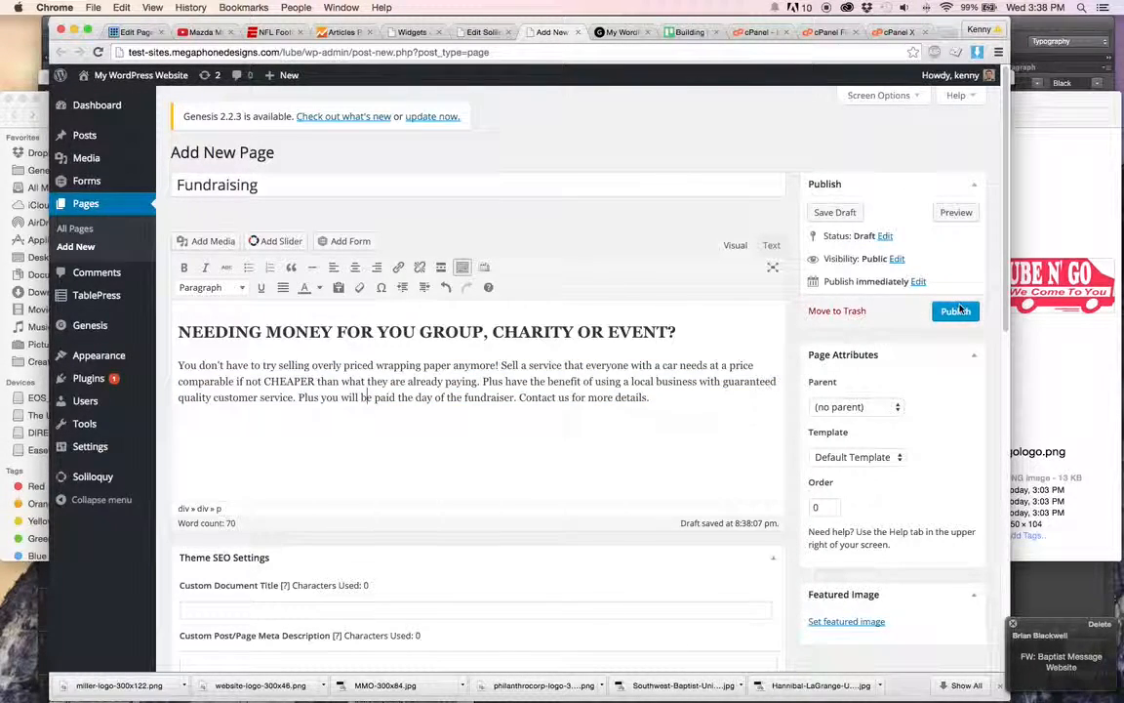
- Set Services as the parent of the Fundraising page, publish it, and look through its remaining settings
click(890, 407)
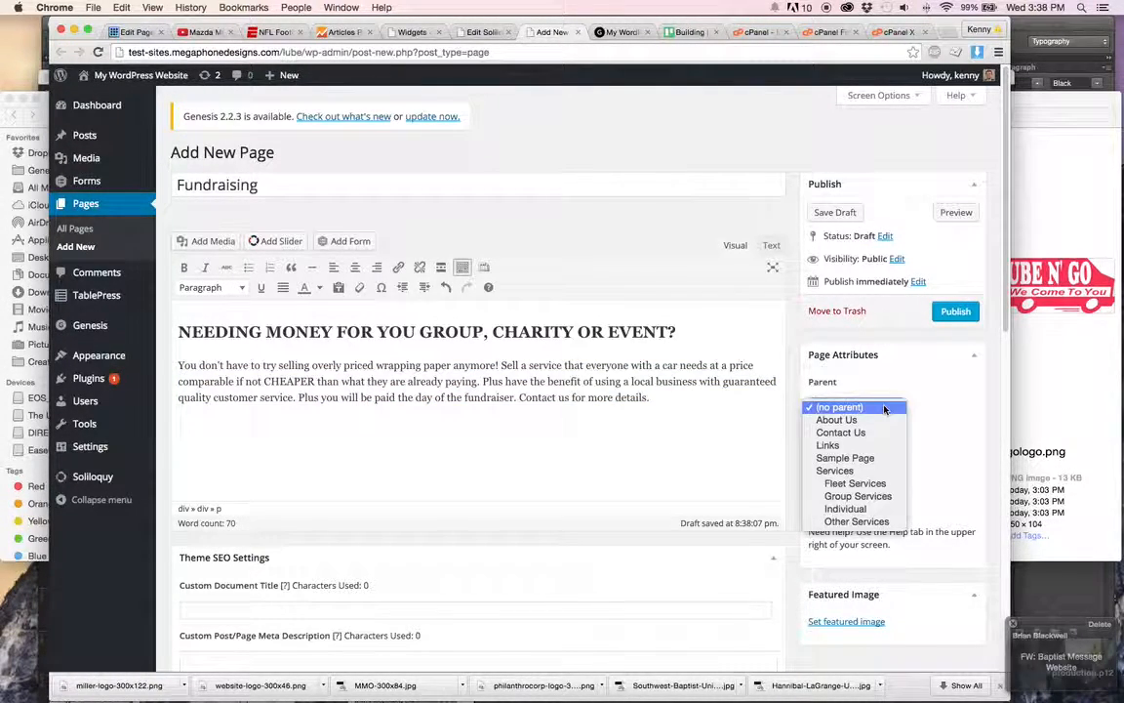
click(886, 471)
click(946, 312)
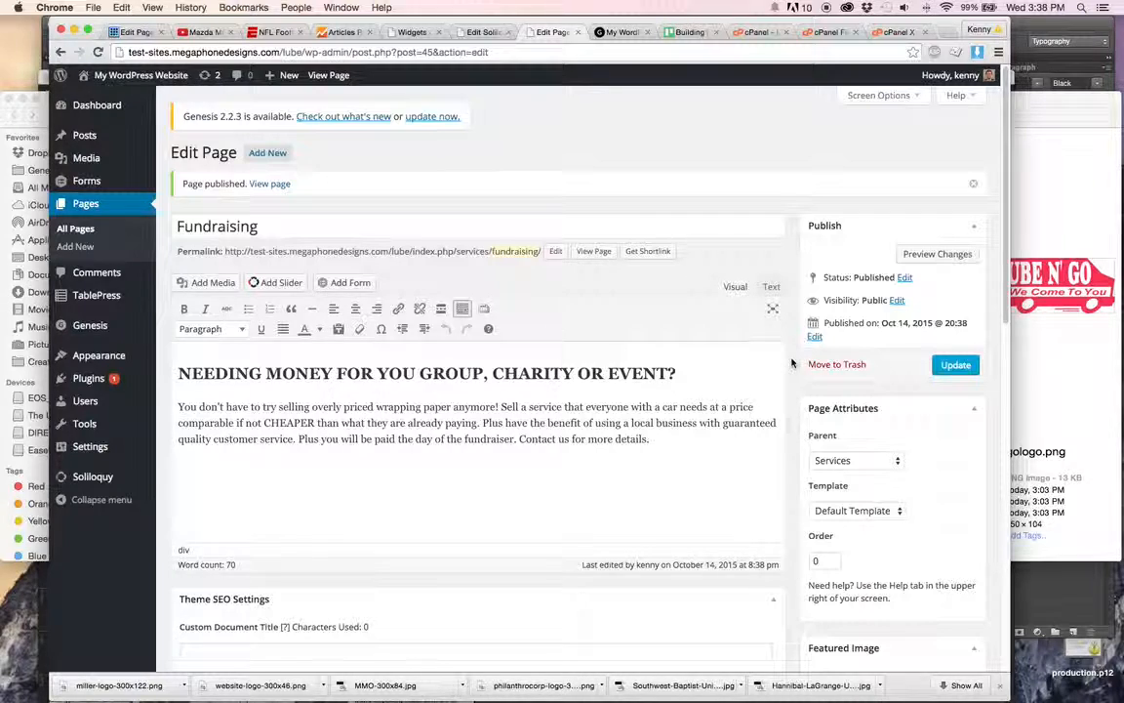
scroll(786, 366, down, 10)
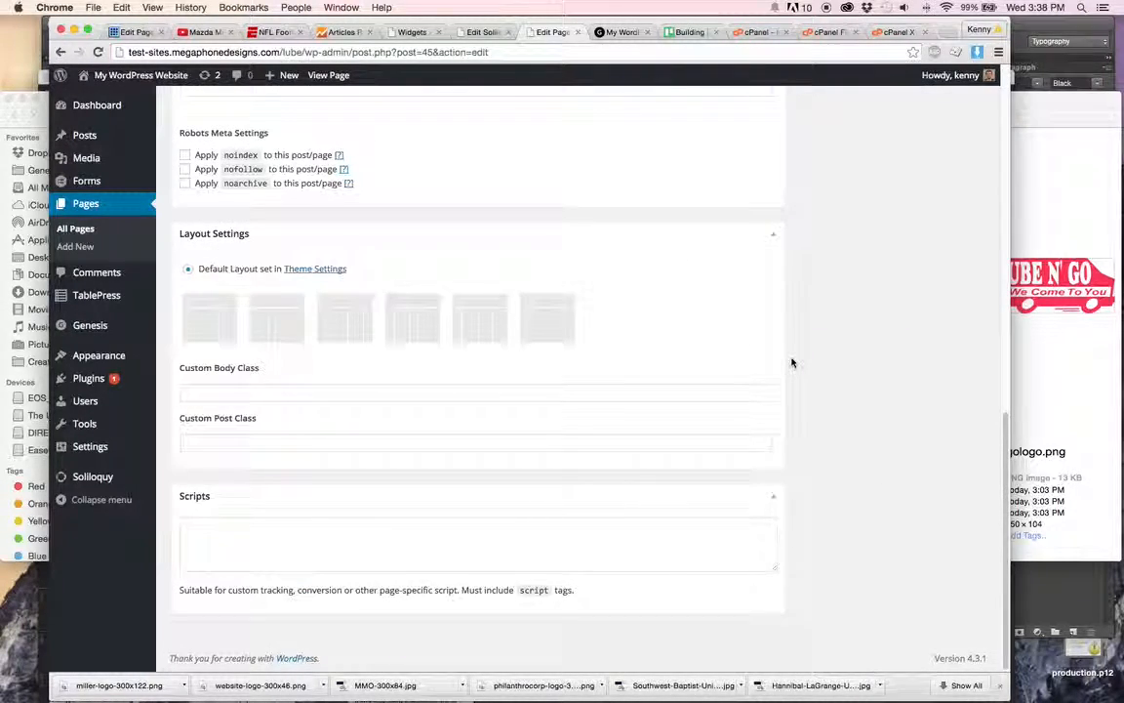
scroll(791, 363, up, 15)
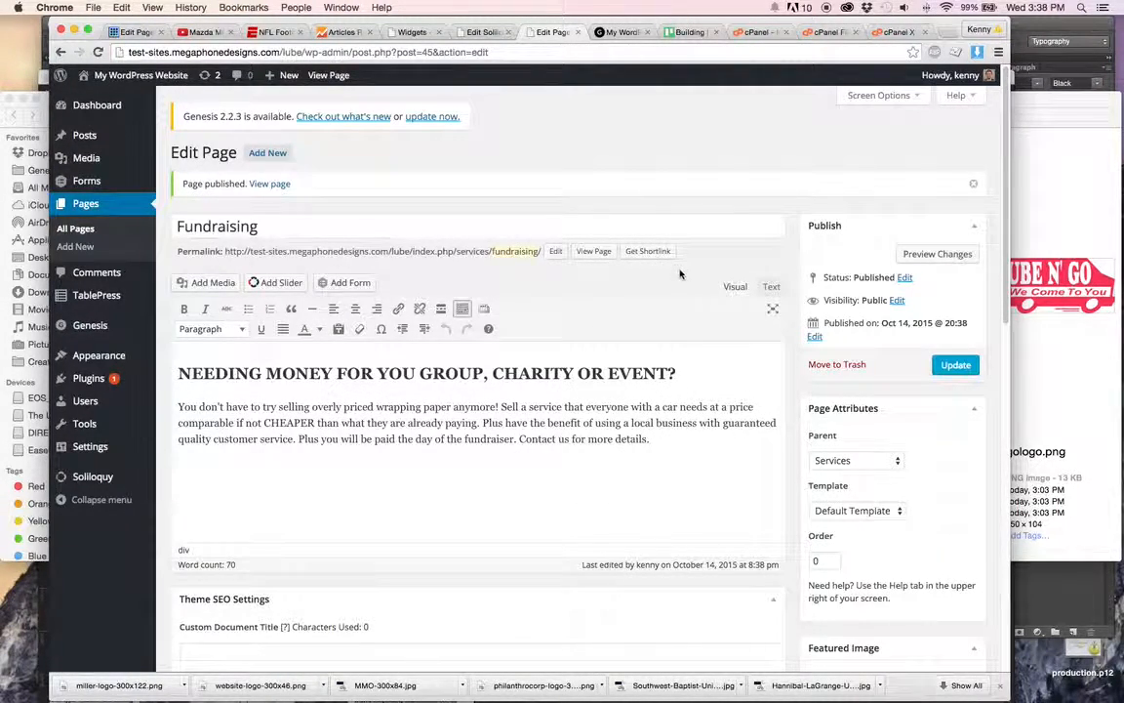
- Change the site's permalink structure to Post name and save the setting
triple_click(464, 251)
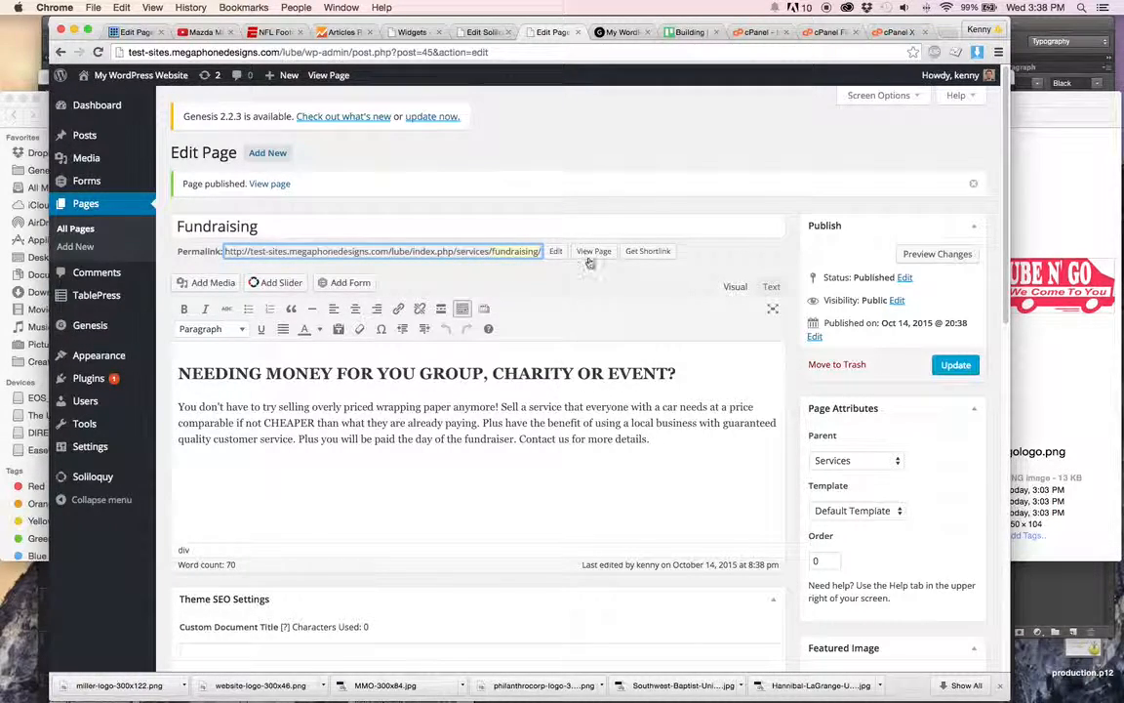
mouse_move(125, 460)
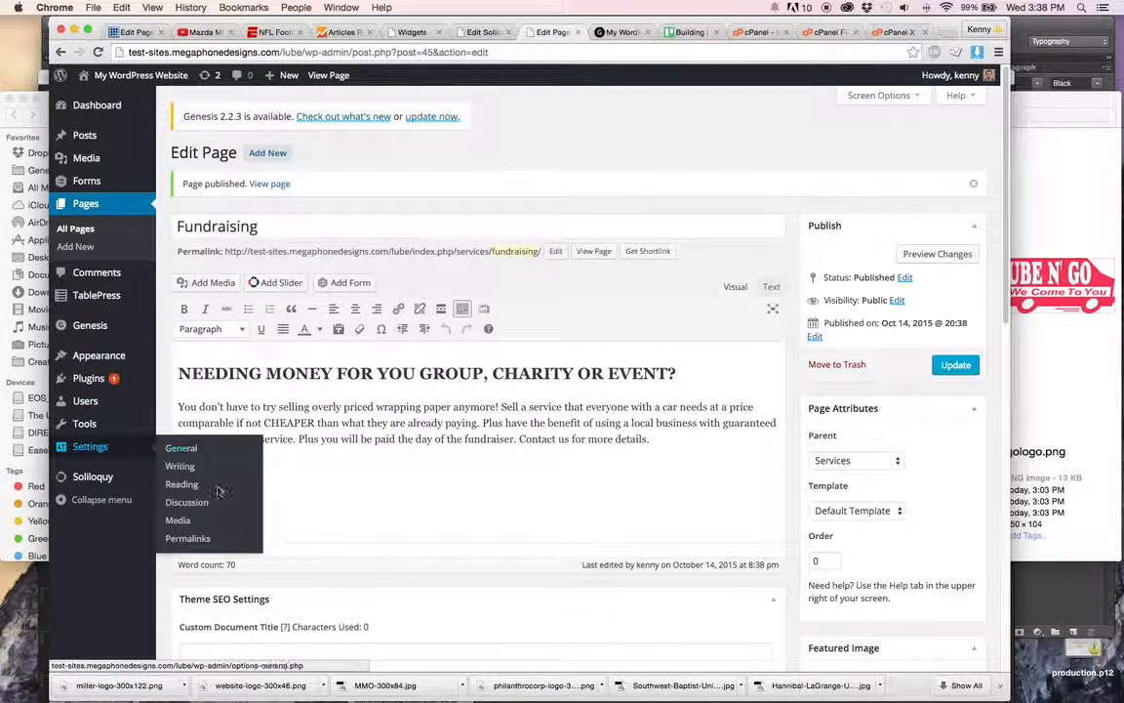
click(195, 539)
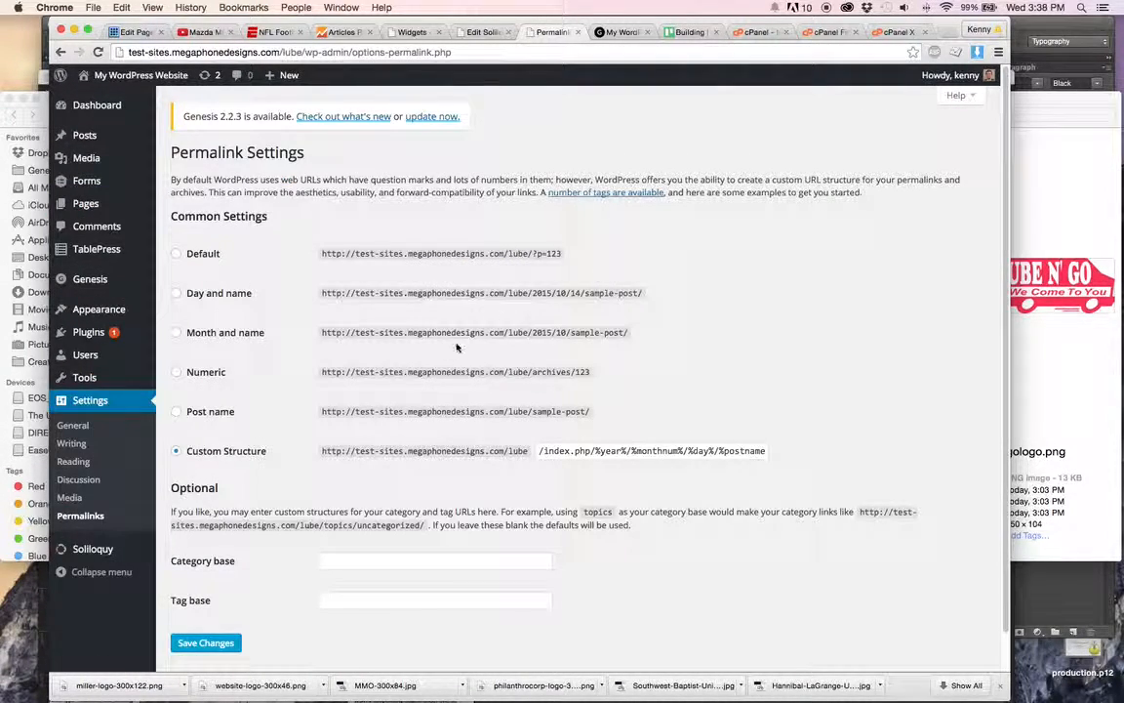
scroll(460, 345, down, 2)
click(202, 373)
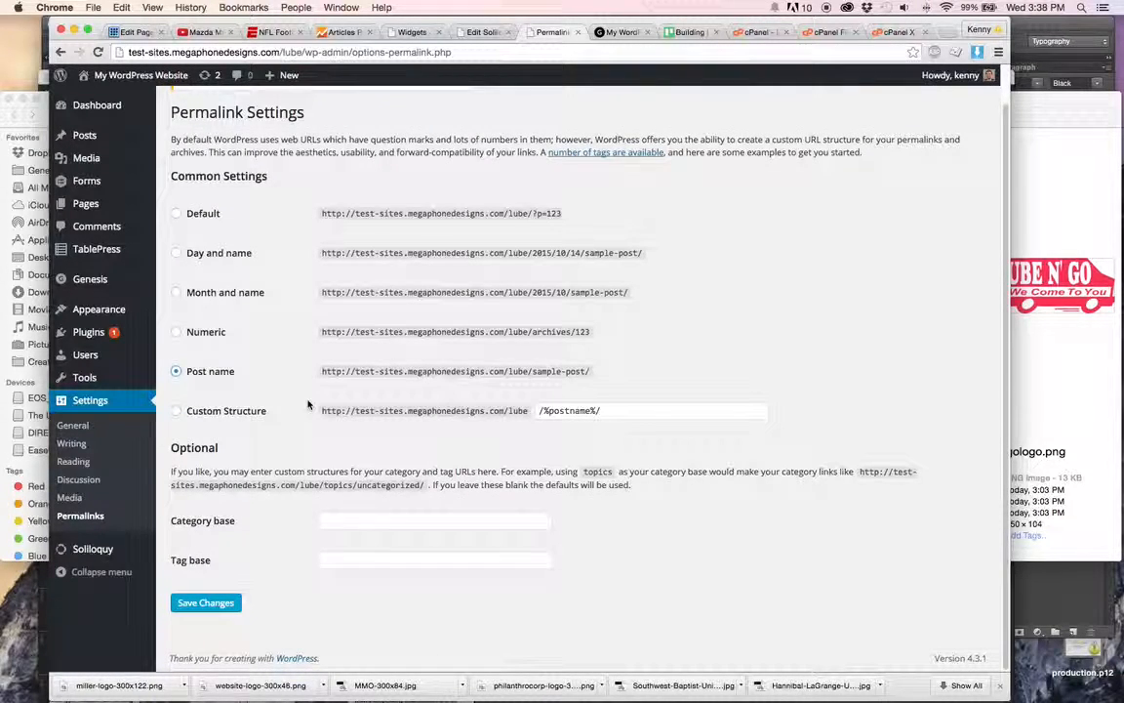
click(207, 603)
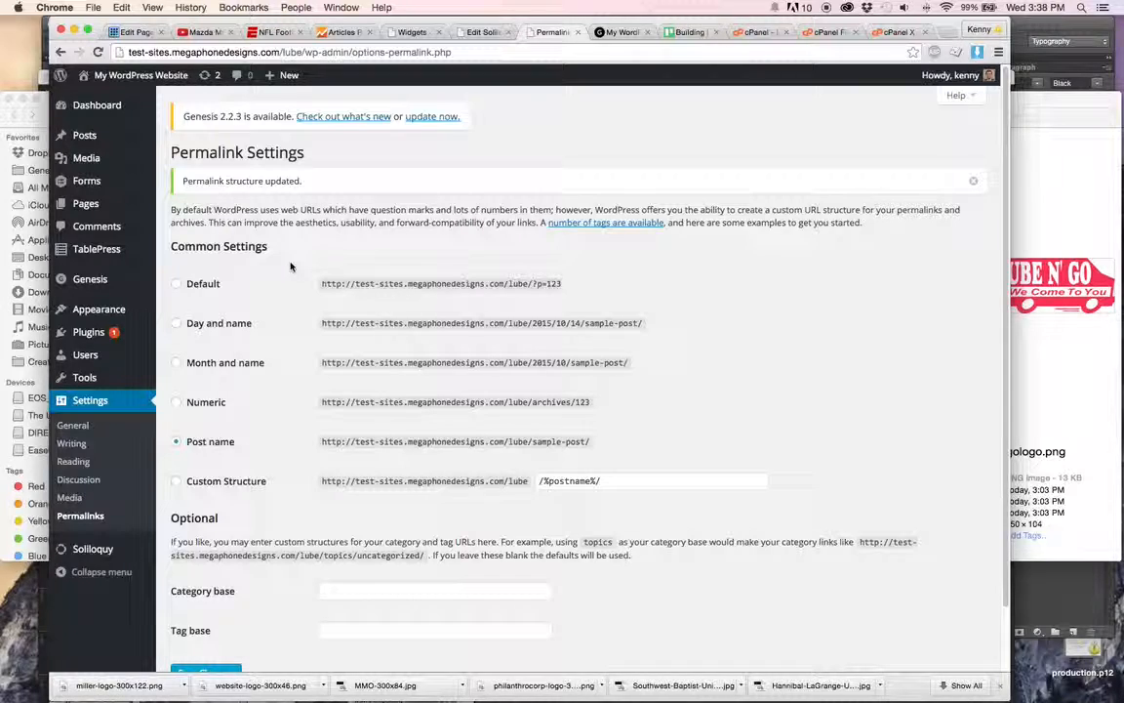
- Reload the new WordPress site's front page and review its header, menu, home sections and footer widgets
mouse_move(132, 310)
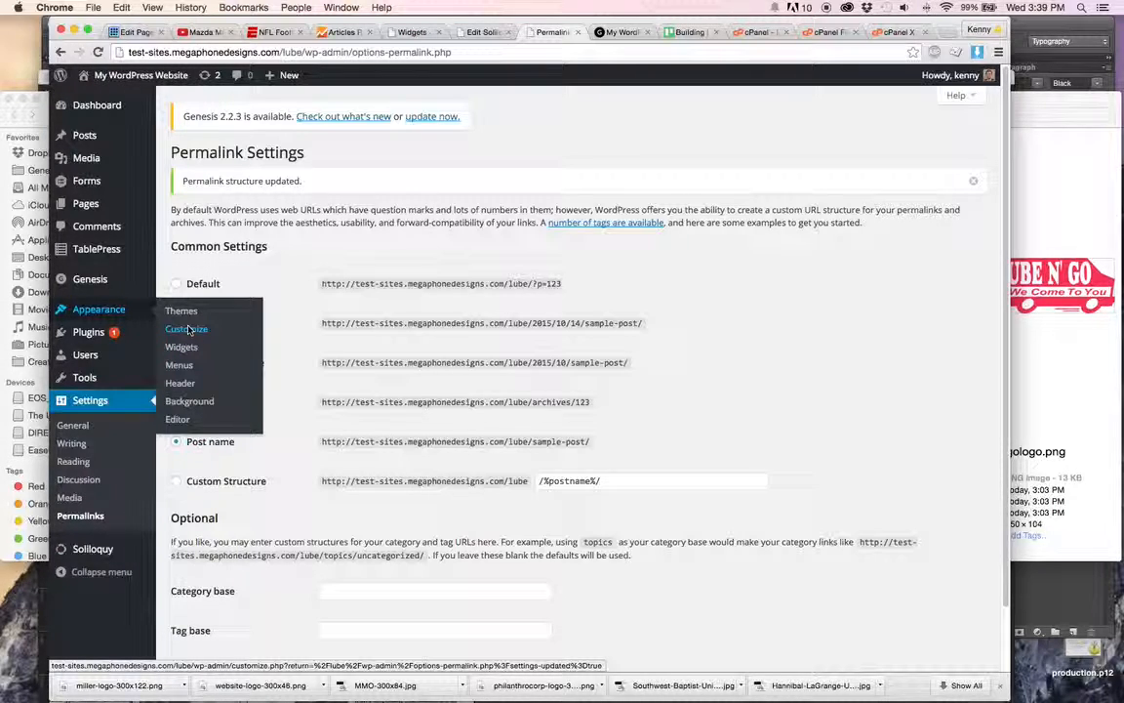
click(413, 35)
click(617, 32)
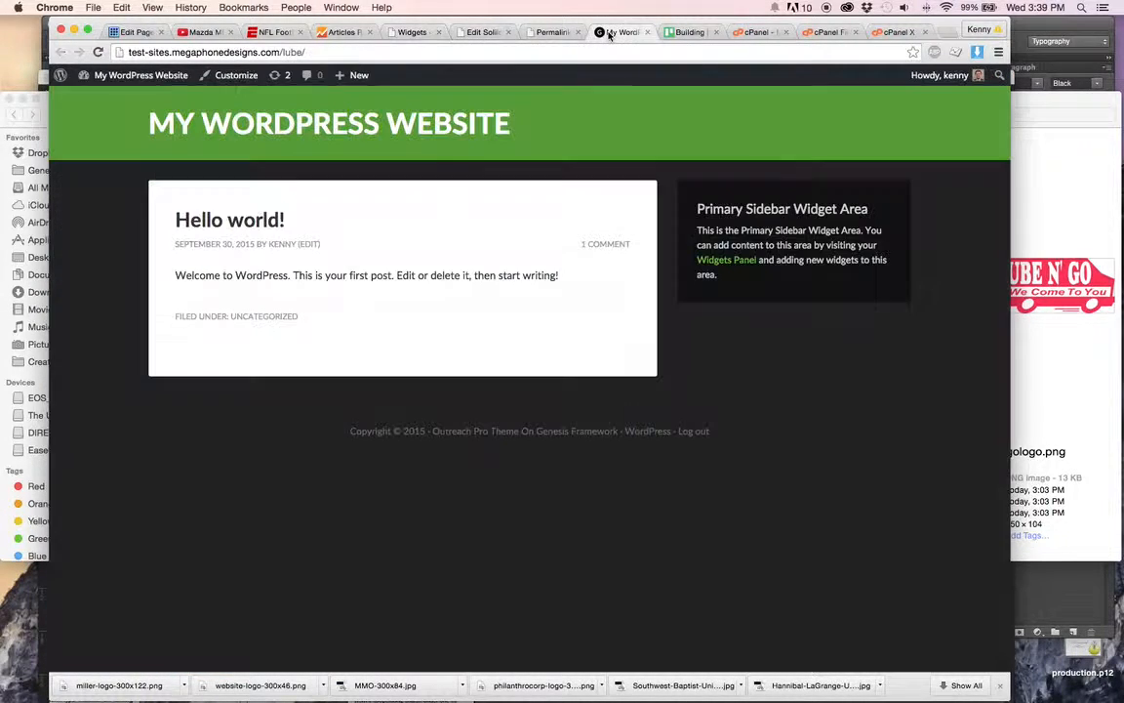
click(96, 51)
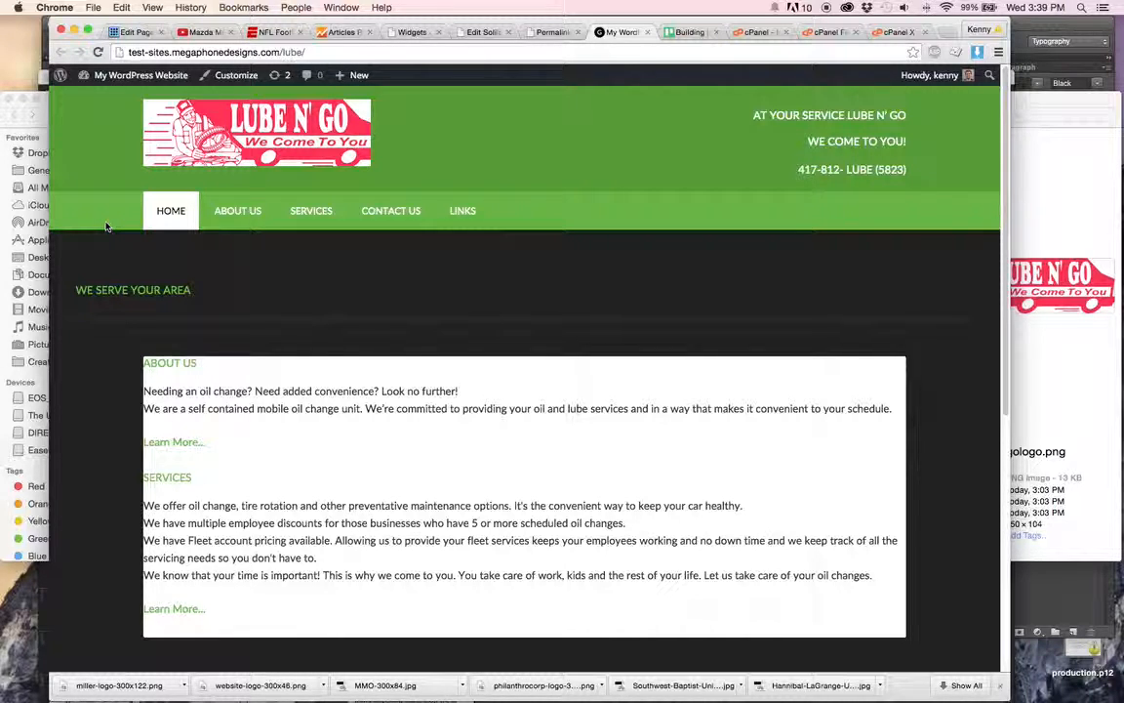
scroll(108, 227, down, 5)
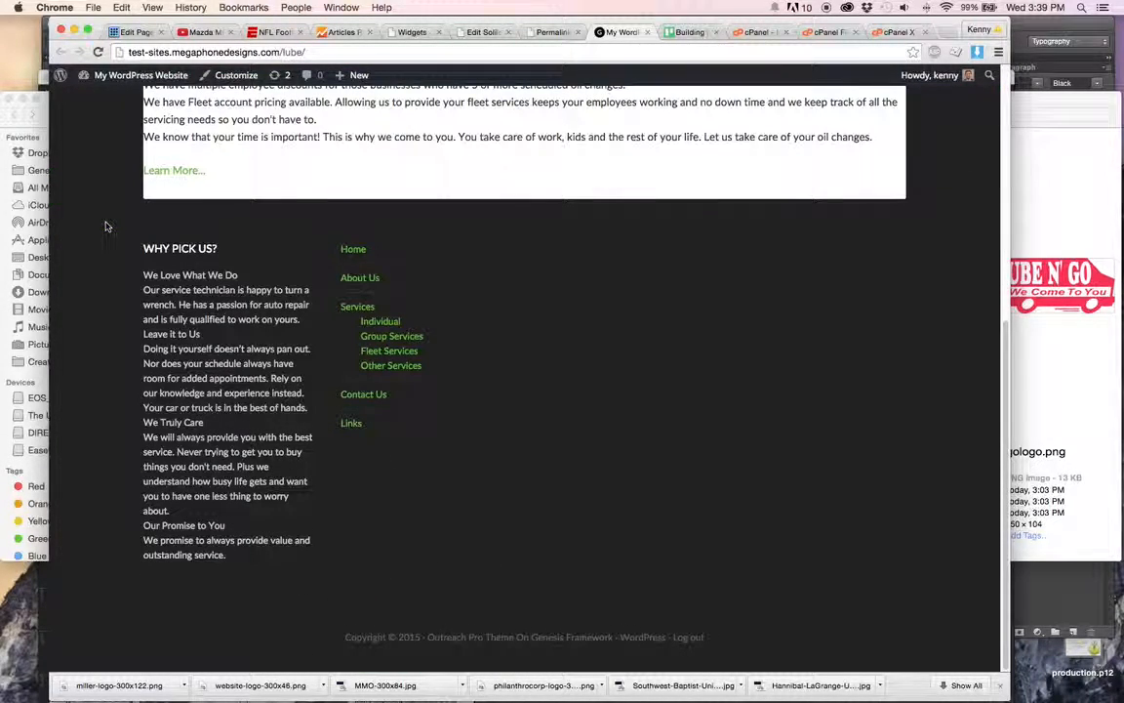
scroll(107, 226, up, 5)
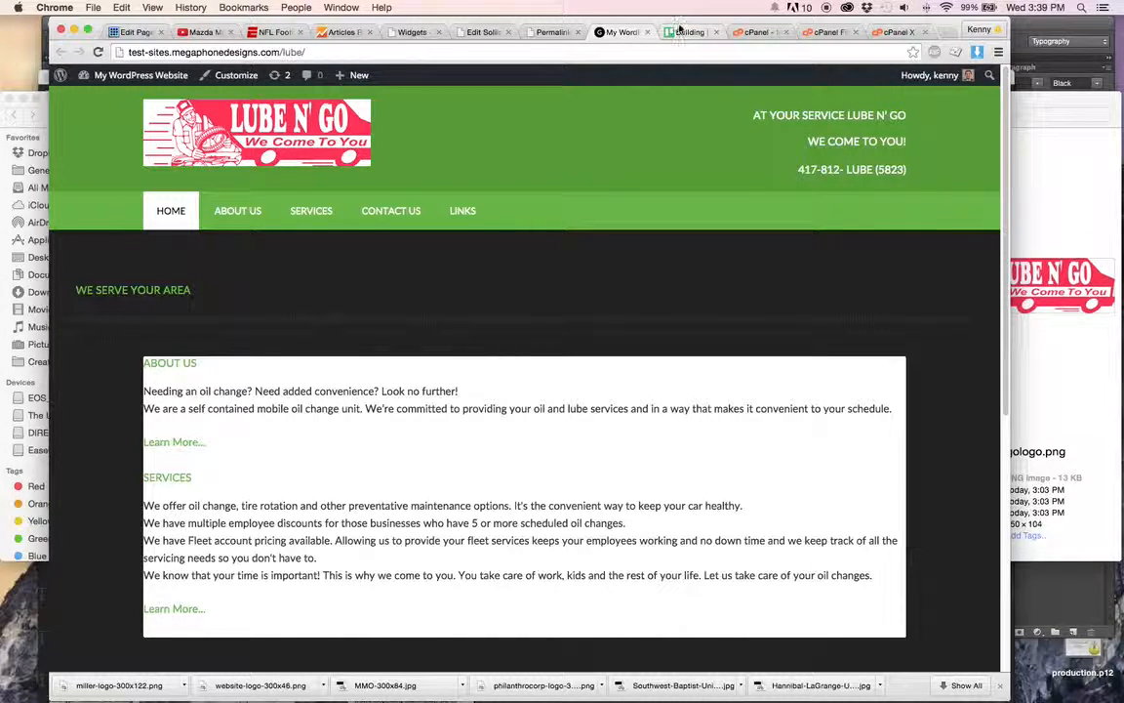
- Open the lube site's outreach-pro style.css for editing in the cPanel File Manager
click(828, 31)
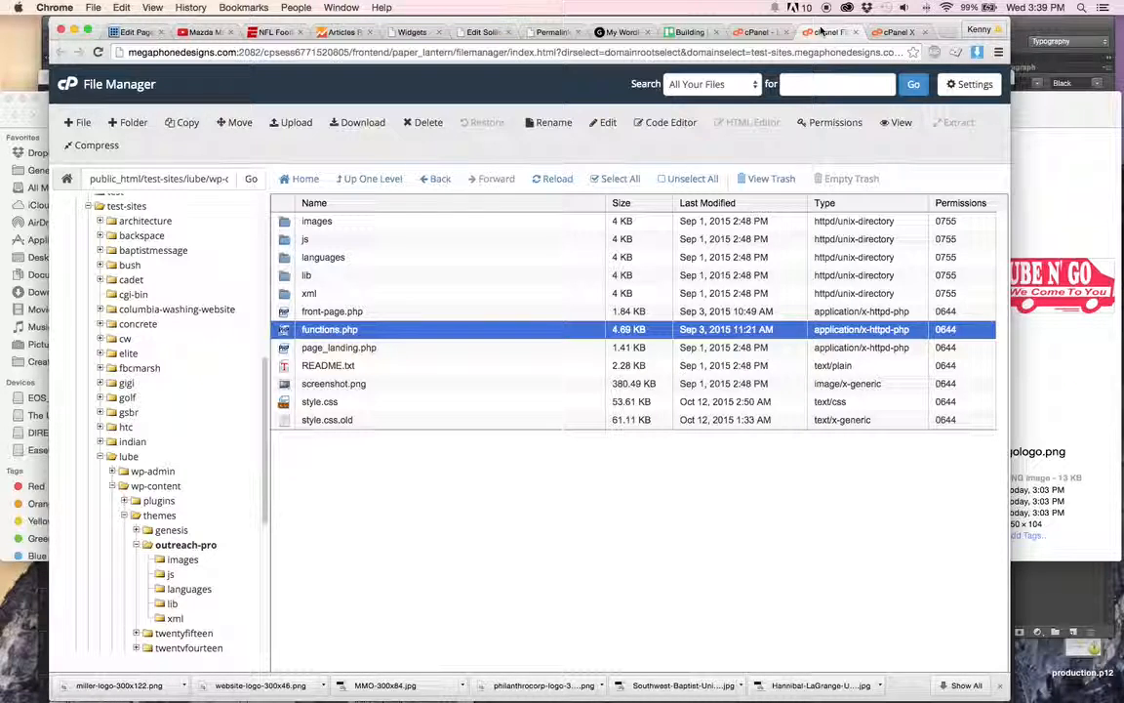
click(564, 400)
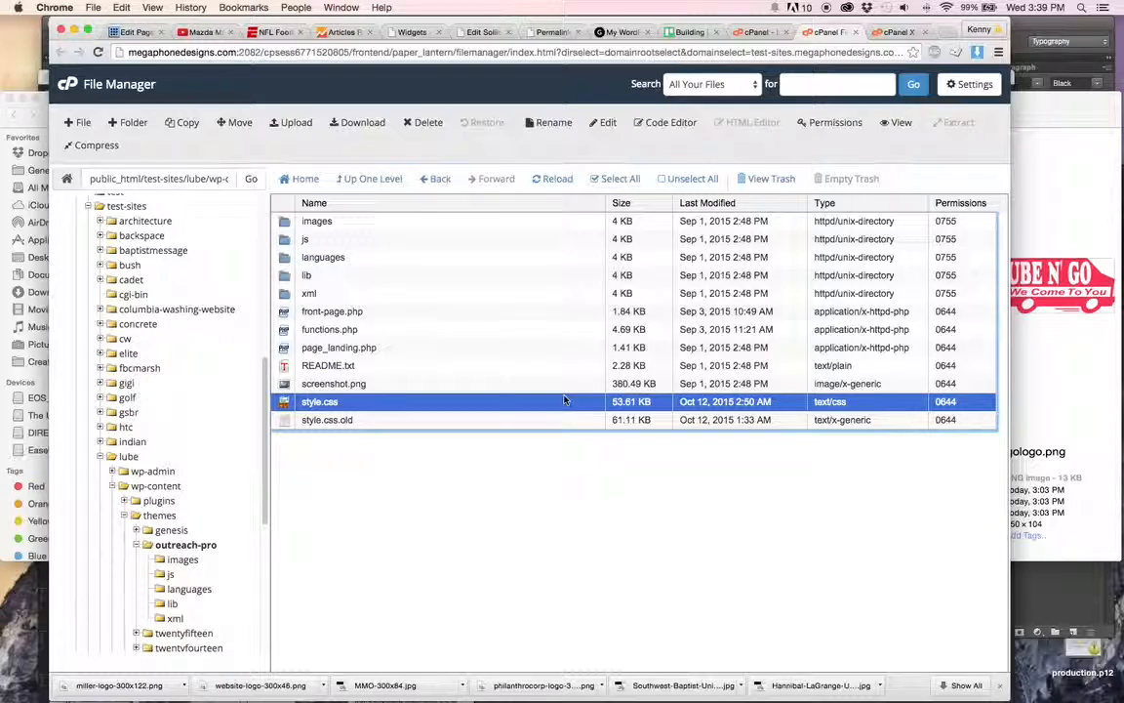
right_click(565, 400)
click(592, 452)
click(648, 470)
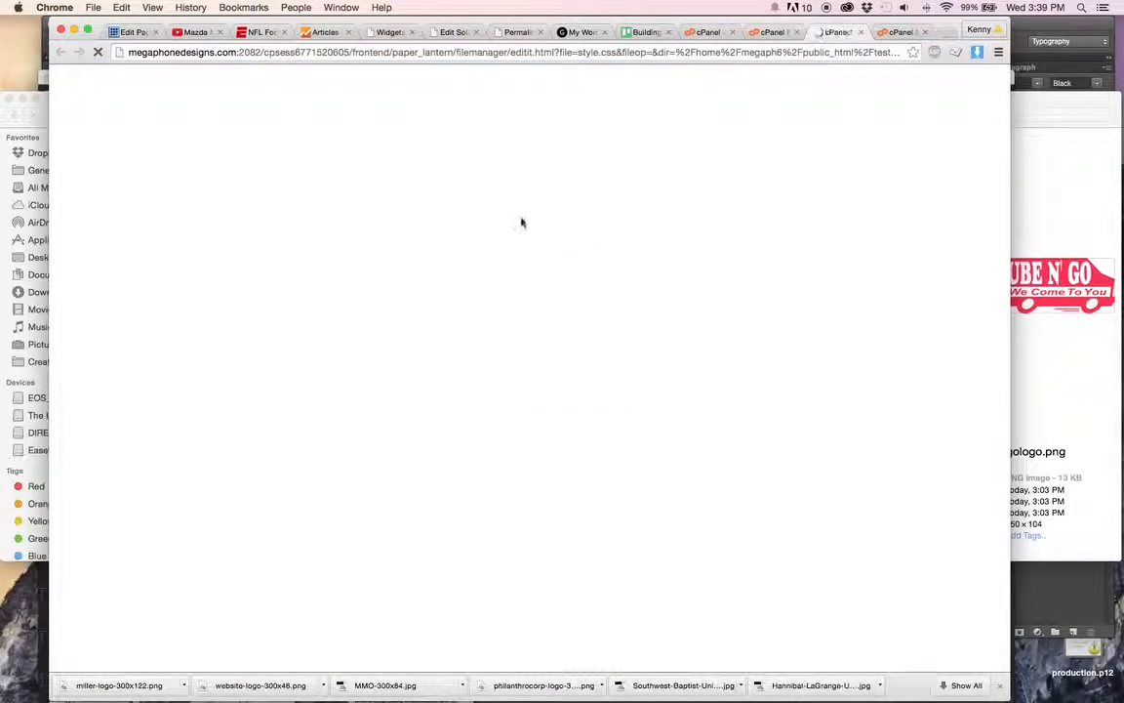
- Search the stylesheet for "url" and go through each occurrence
scroll(481, 264, down, 15)
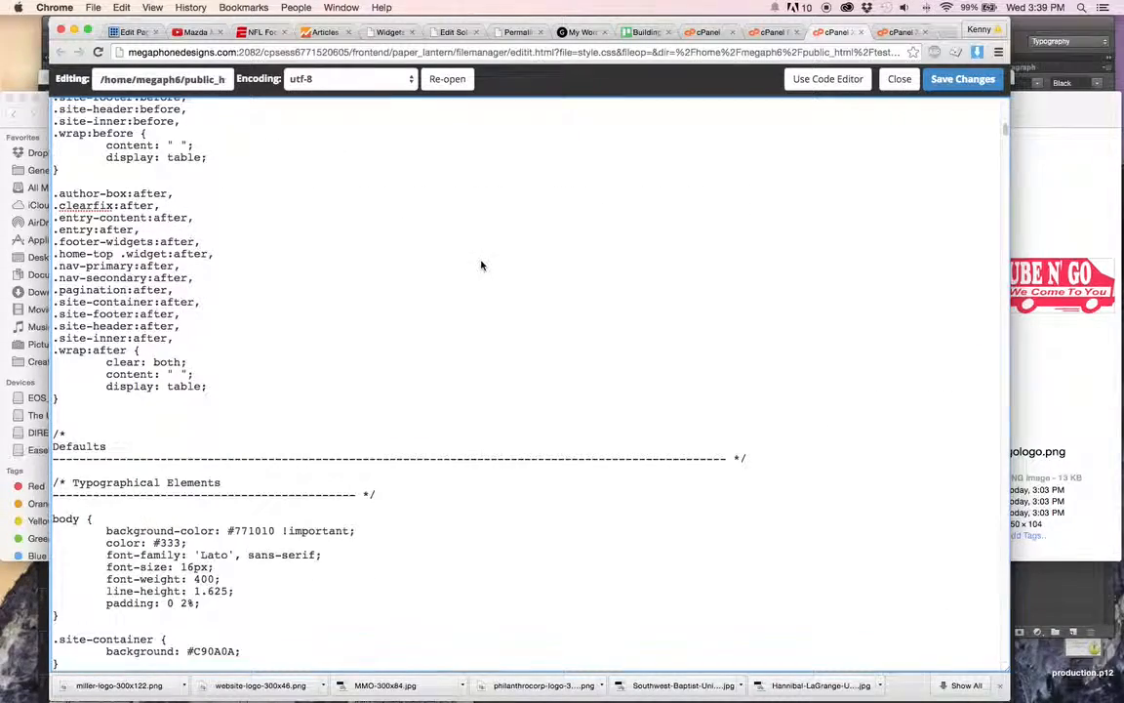
key(super+f)
text(url)
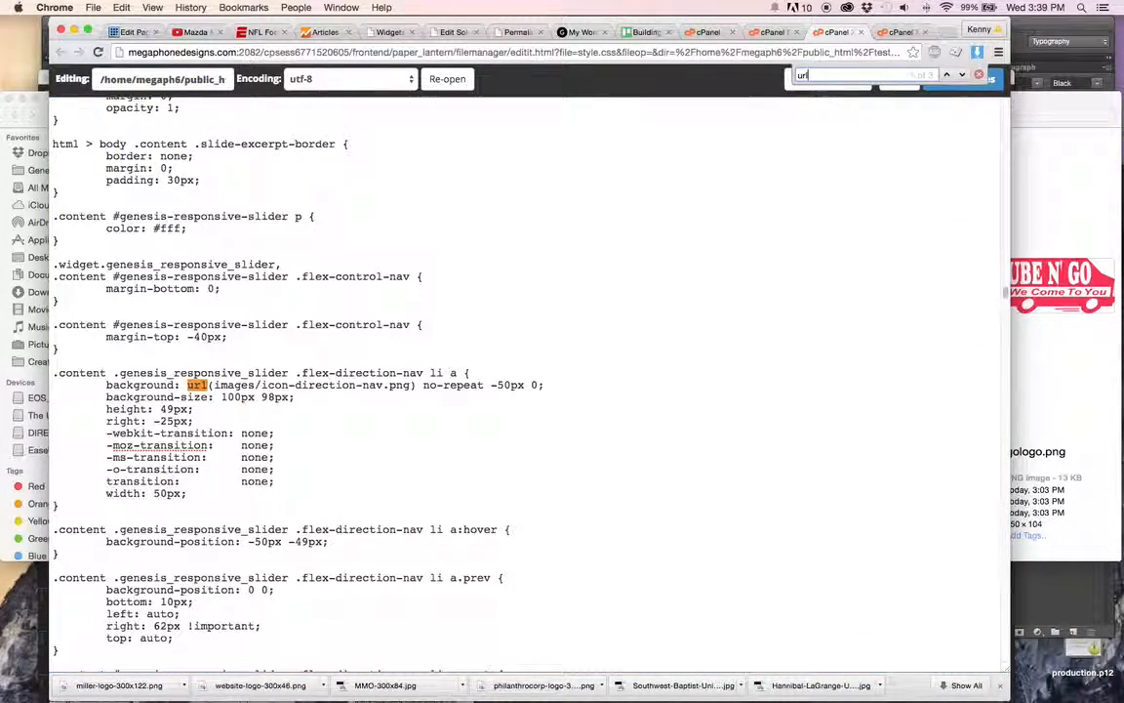
key(Return)
key(super+g)
key(super+g)
key(super+g)
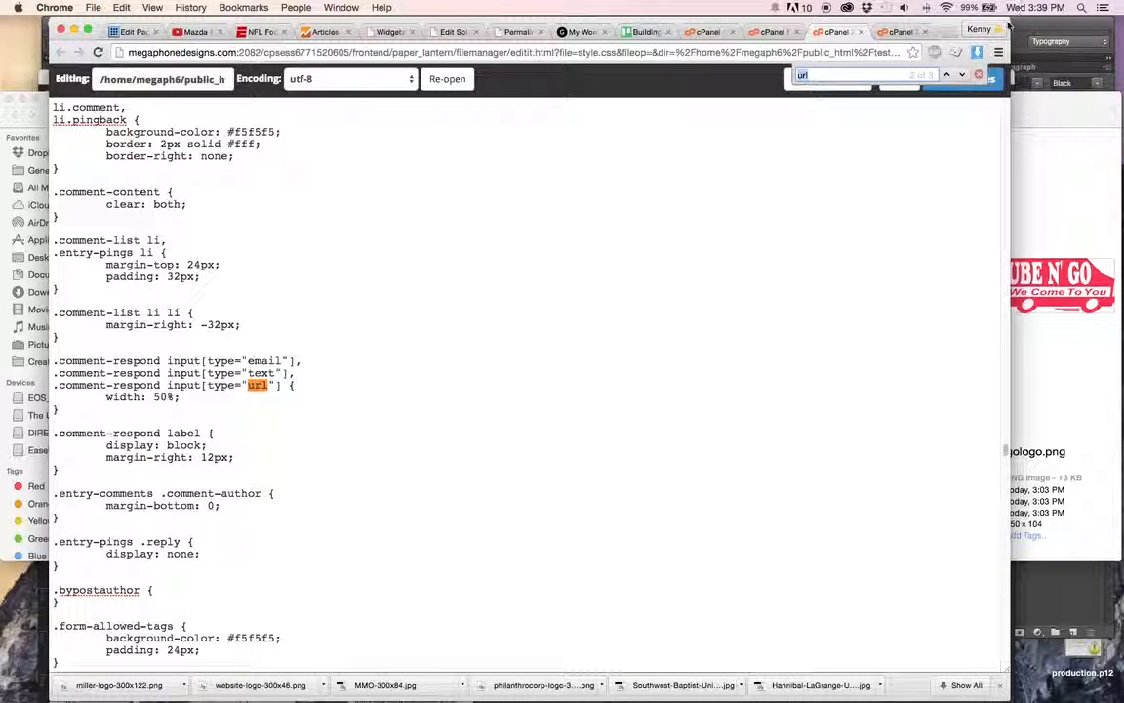
- Return to the File Manager and browse the lube site's wp-content folder and its themes folder
click(713, 35)
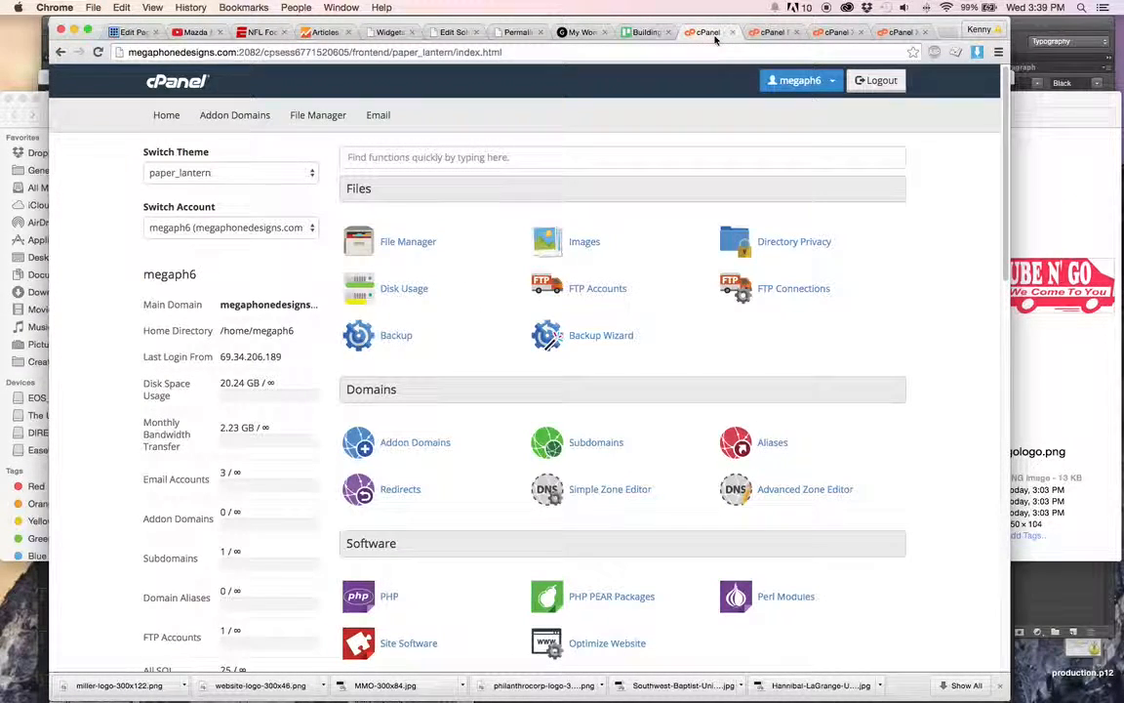
click(773, 35)
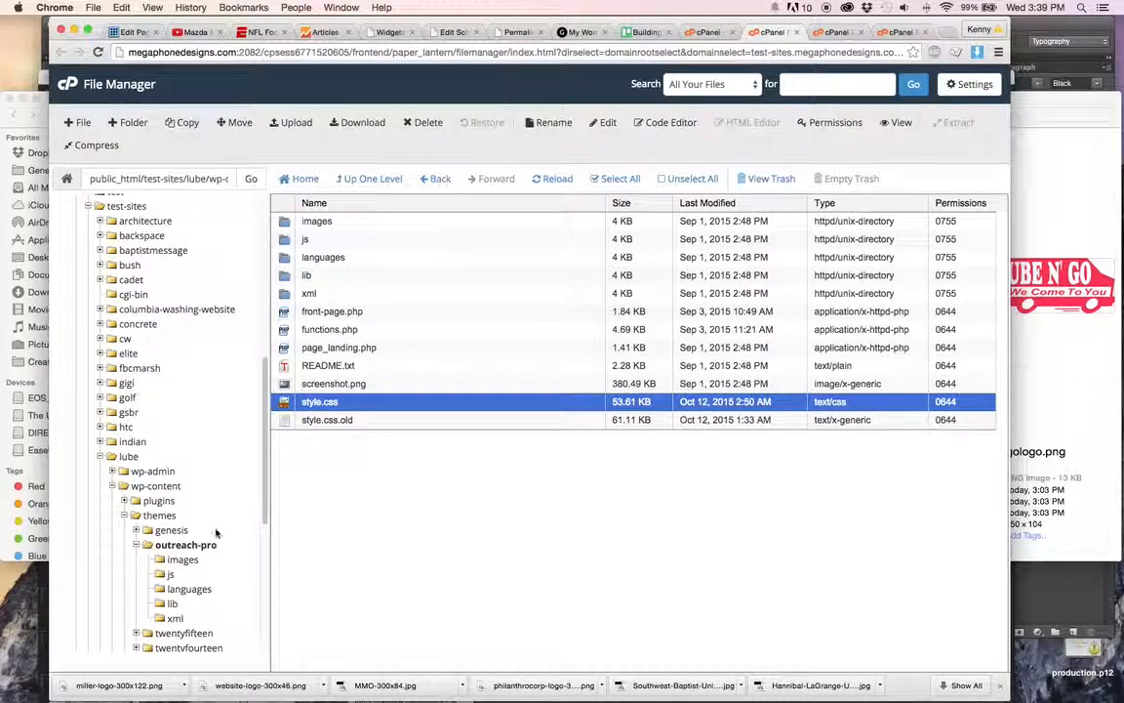
click(99, 456)
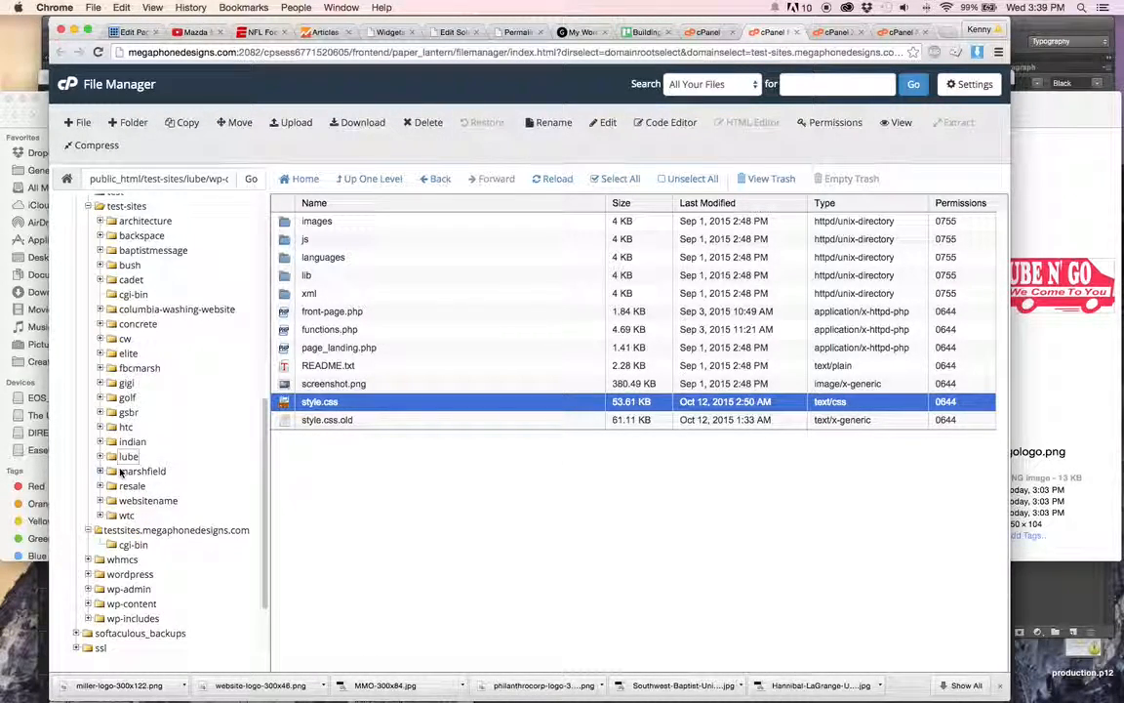
click(128, 457)
click(149, 485)
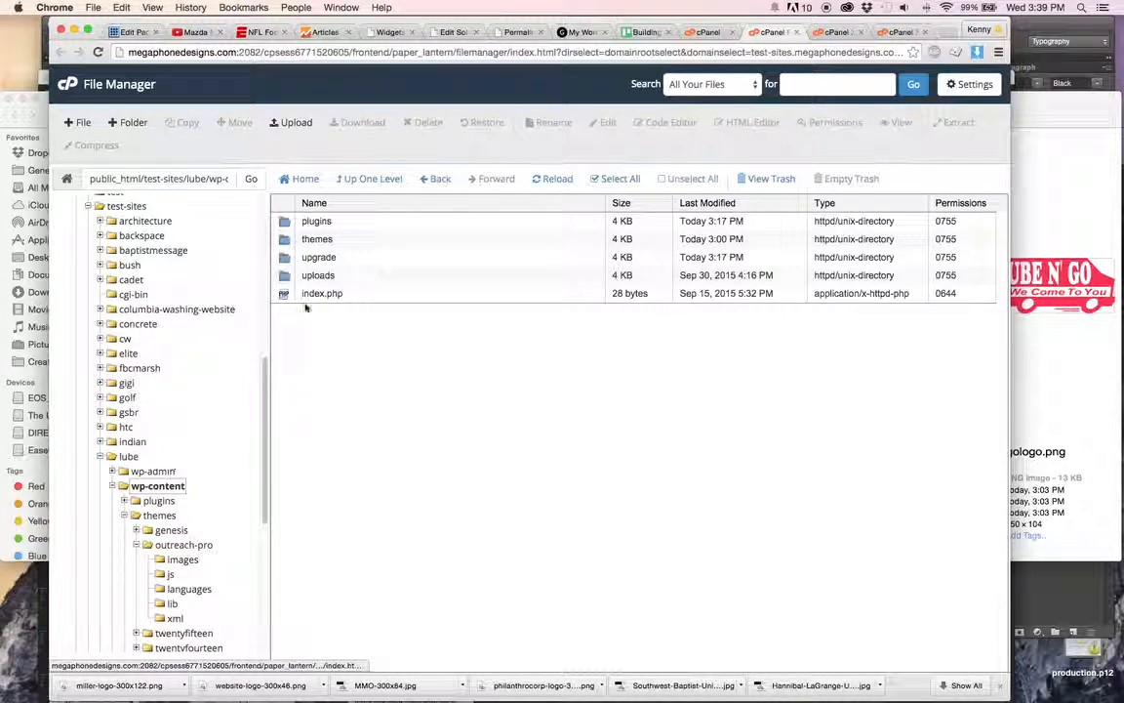
click(156, 515)
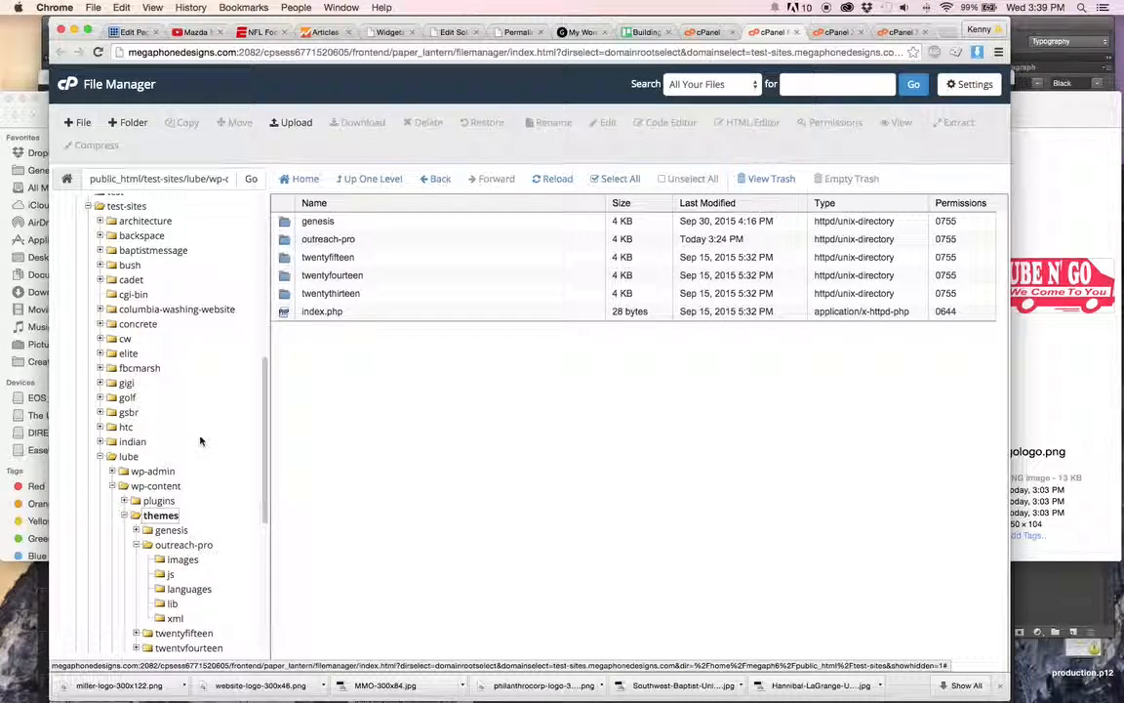
- Compare the outreach-pro theme files of the wtc site with those of the lube site, checking the lube site's style.css
scroll(200, 441, down, 1)
scroll(201, 441, down, 10)
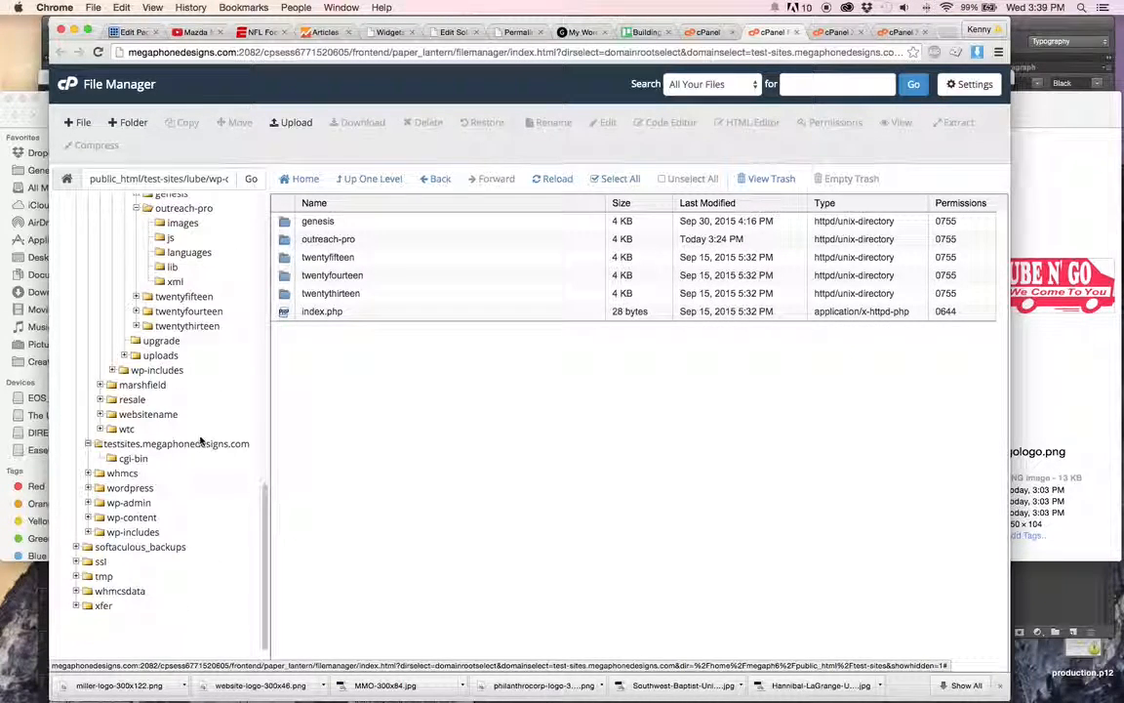
scroll(147, 451, up, 2)
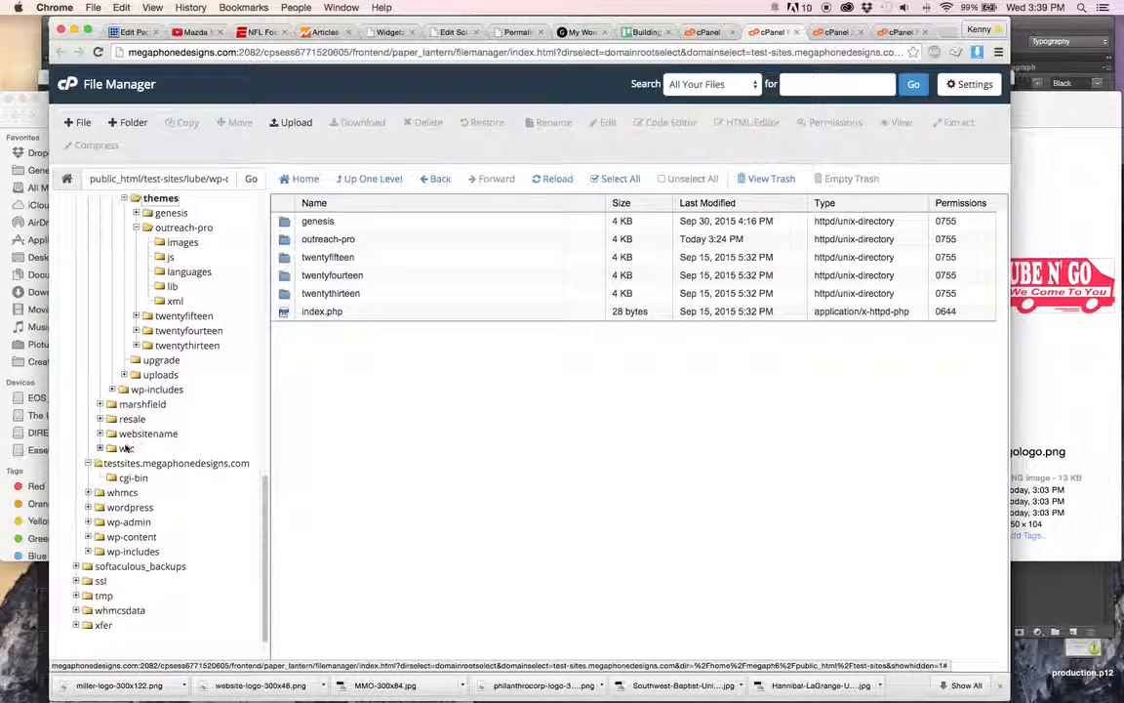
click(101, 448)
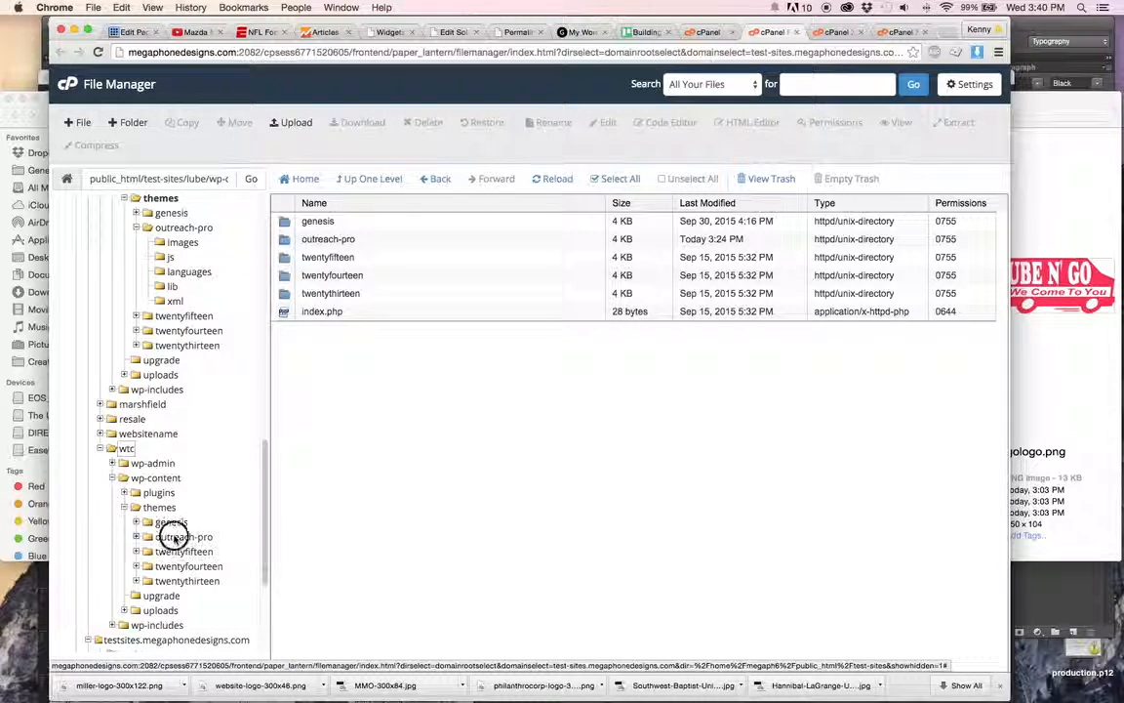
click(181, 537)
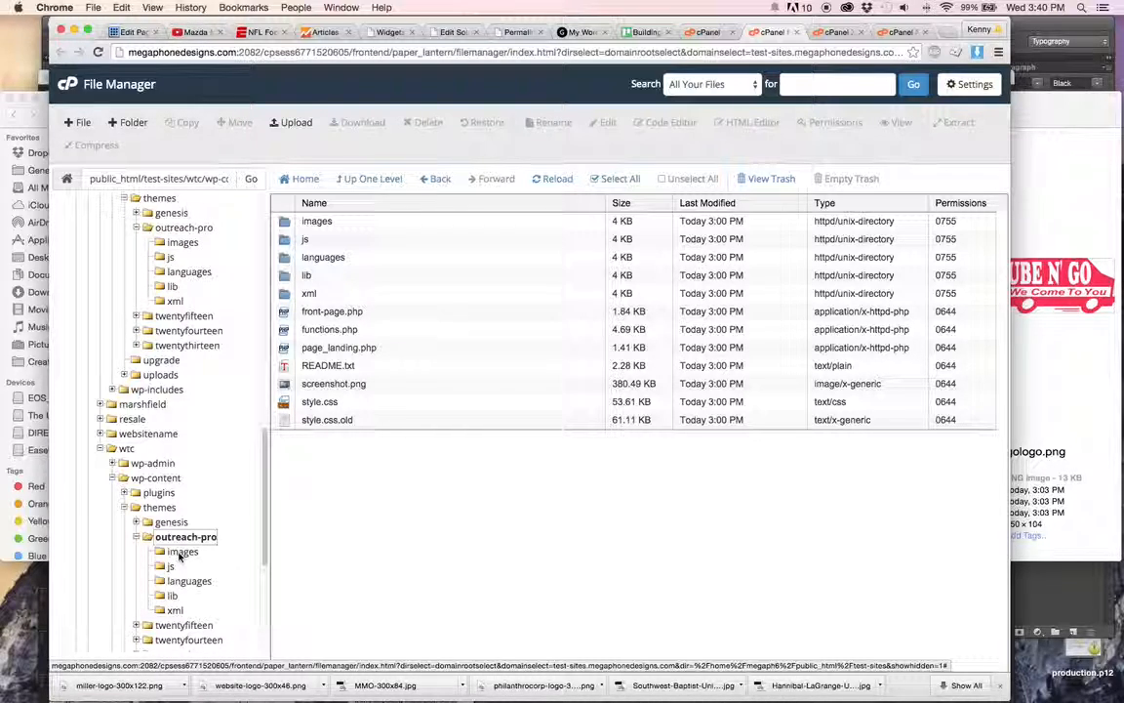
scroll(175, 293, up, 1)
click(180, 239)
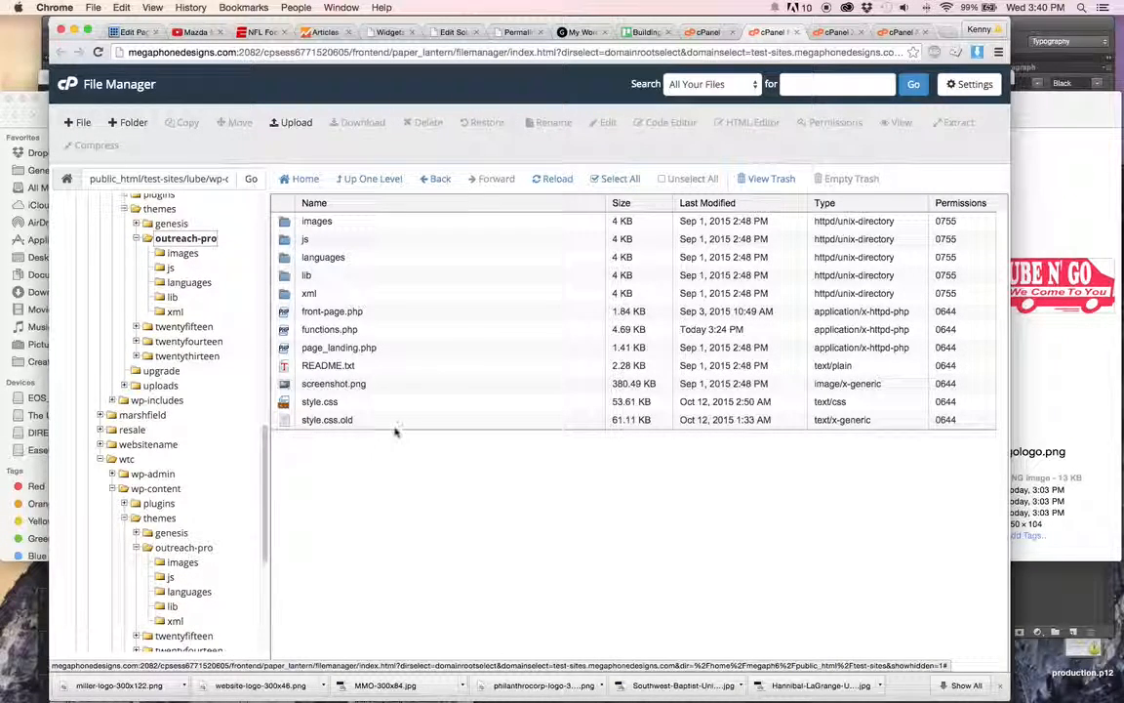
click(400, 402)
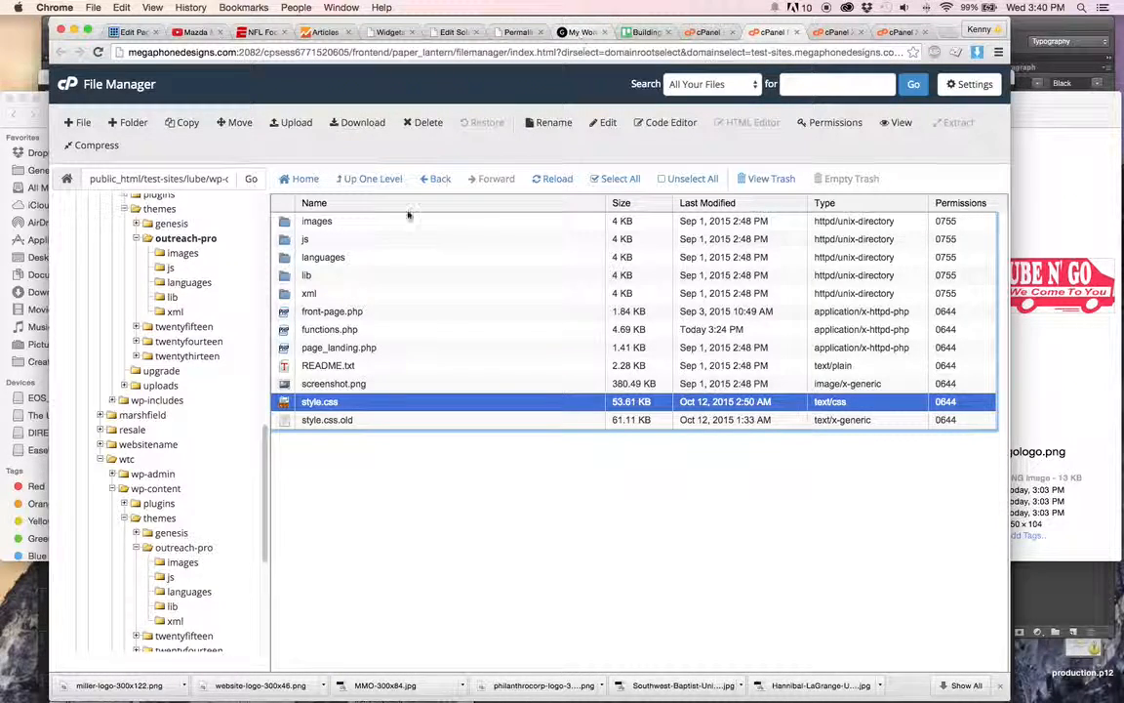
scroll(156, 322, up, 3)
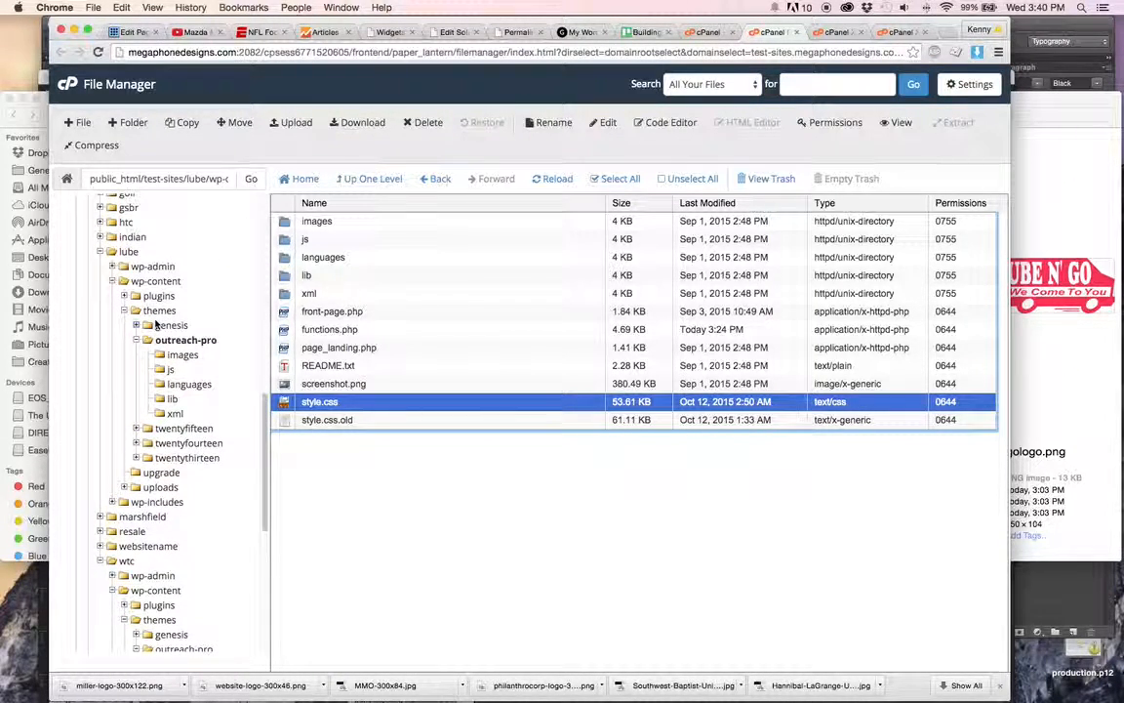
scroll(156, 324, up, 2)
- Look over the Lube N' Go front page from its header to its footer
click(577, 33)
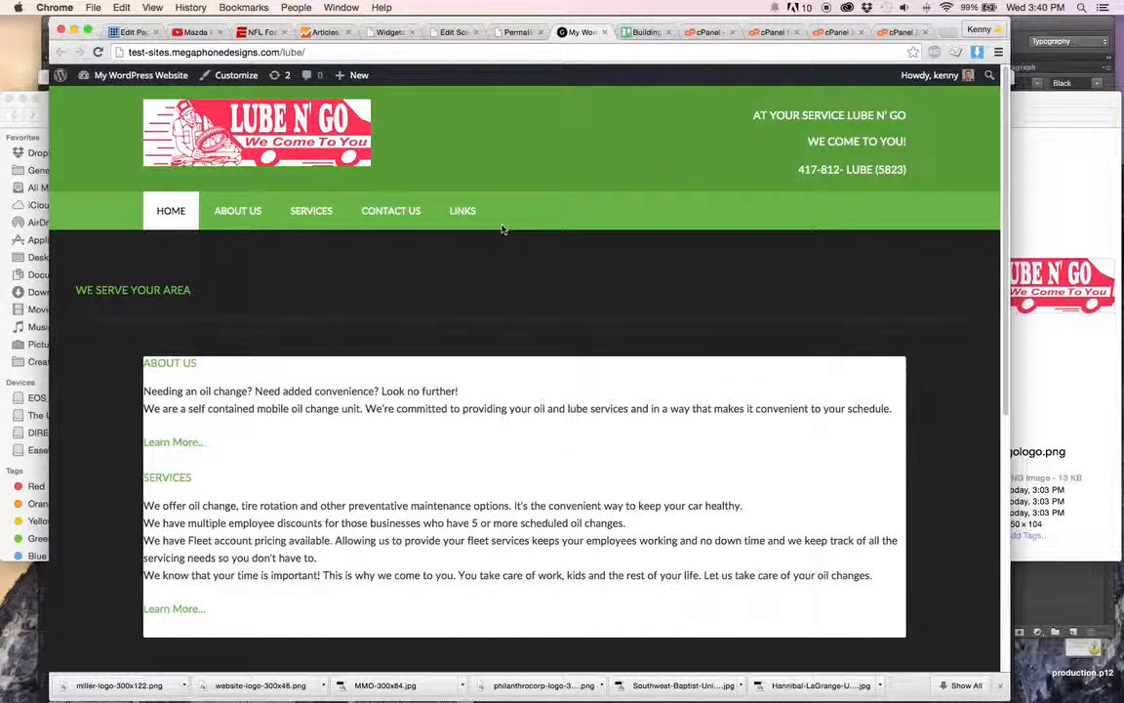
scroll(502, 229, down, 5)
scroll(503, 230, up, 5)
- Switch the site's active theme to Twenty Fifteen, to Genesis, and back to Outreach Pro
click(395, 32)
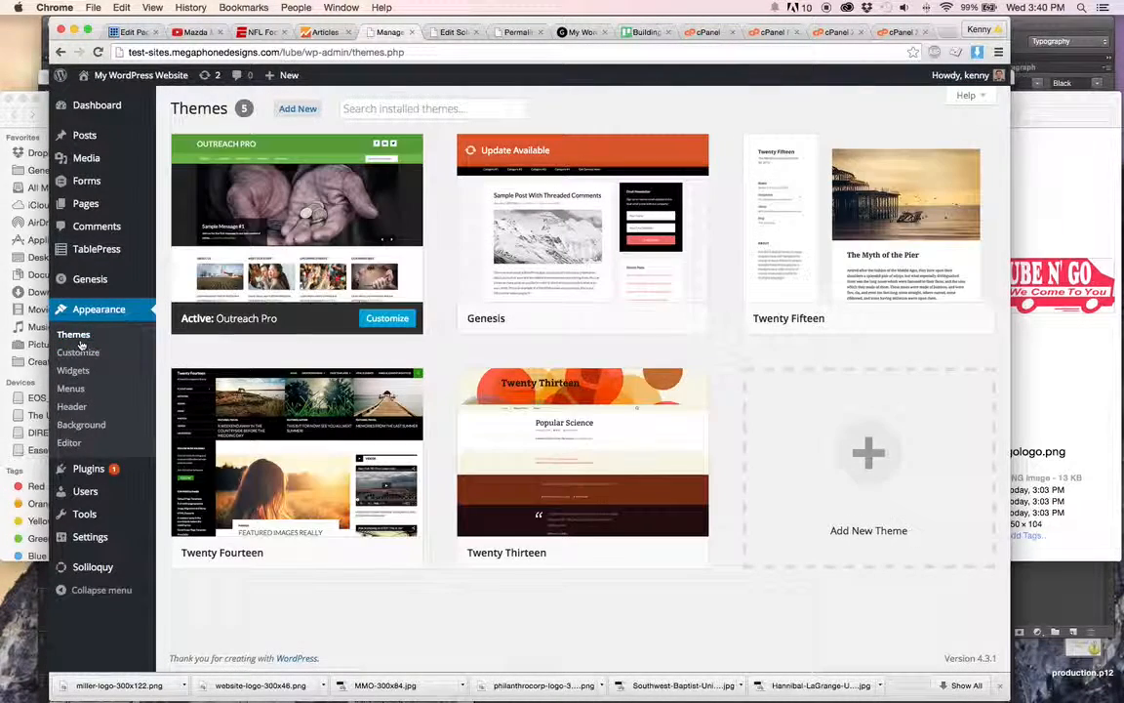
click(149, 366)
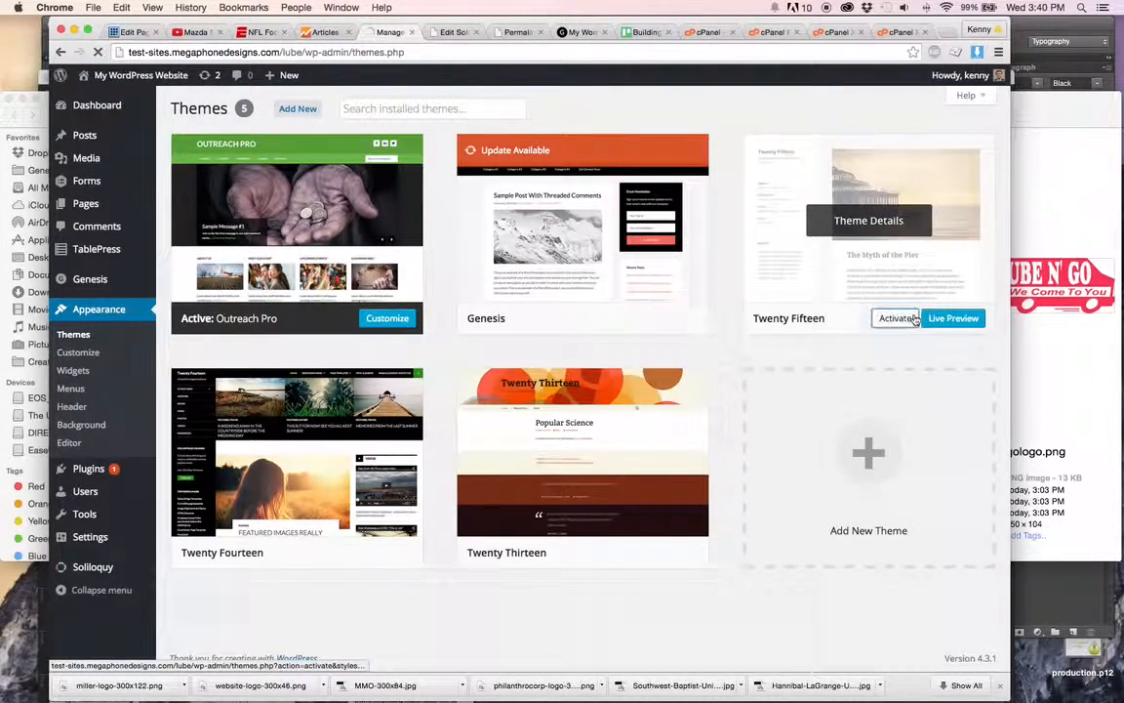
click(913, 319)
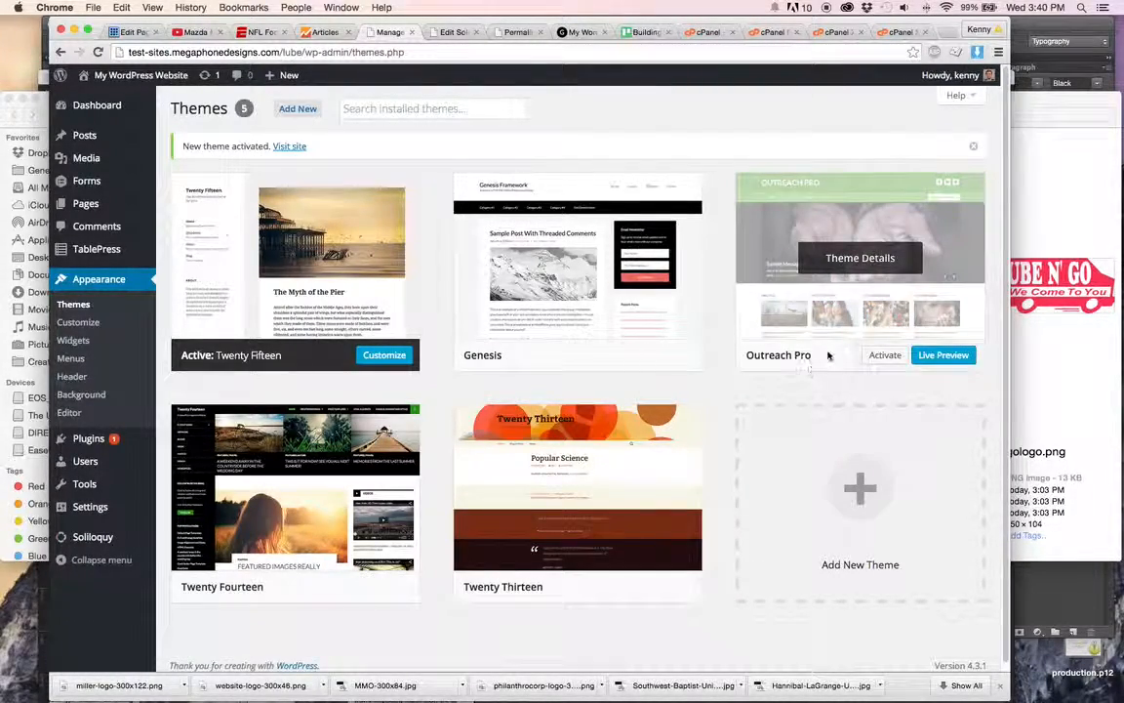
click(599, 355)
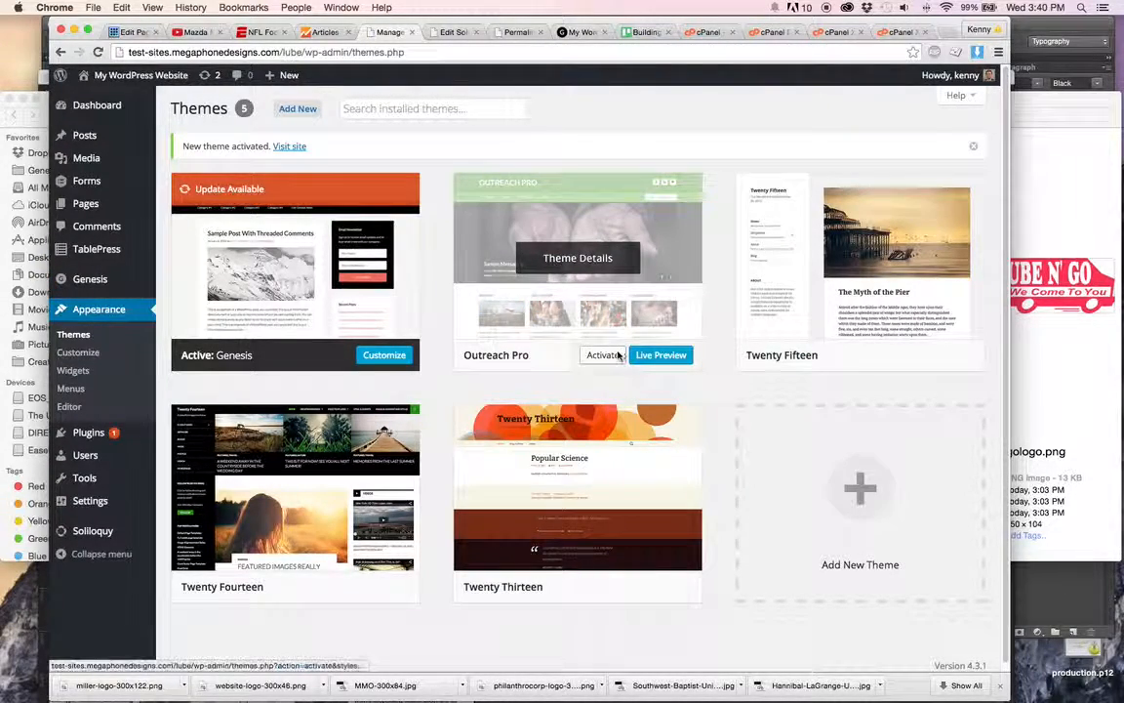
click(618, 356)
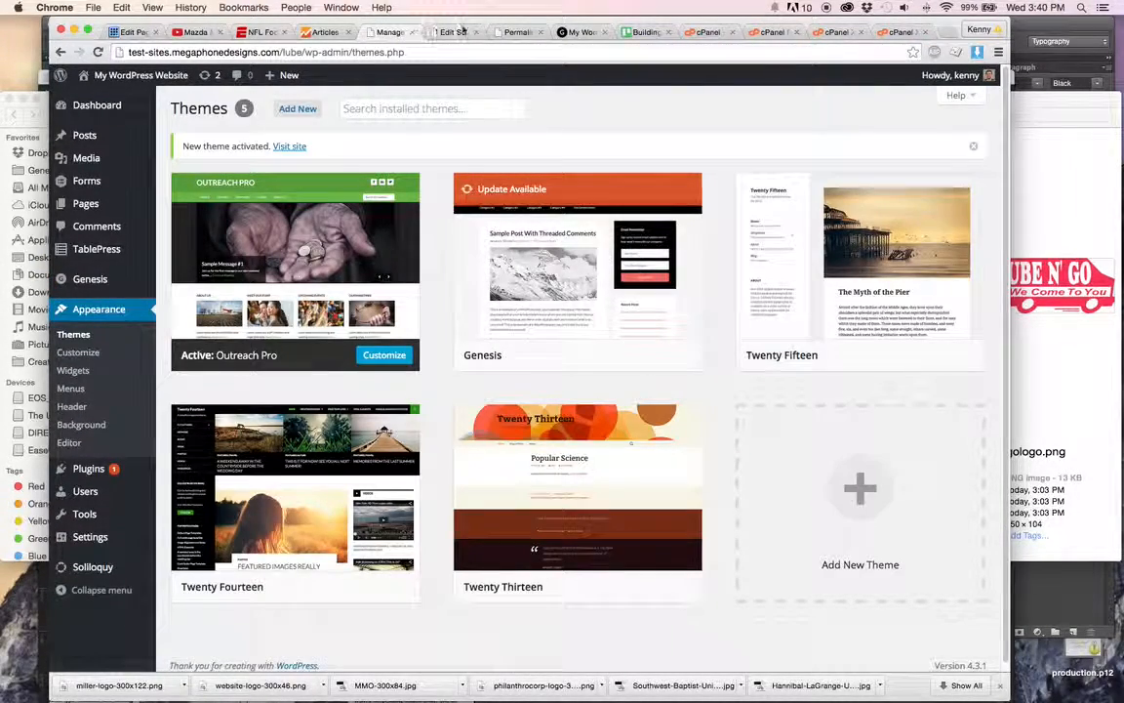
- Reload the front page through megaphonedesigns.com/test-sites/lube and check its colours, sections and footer
click(566, 35)
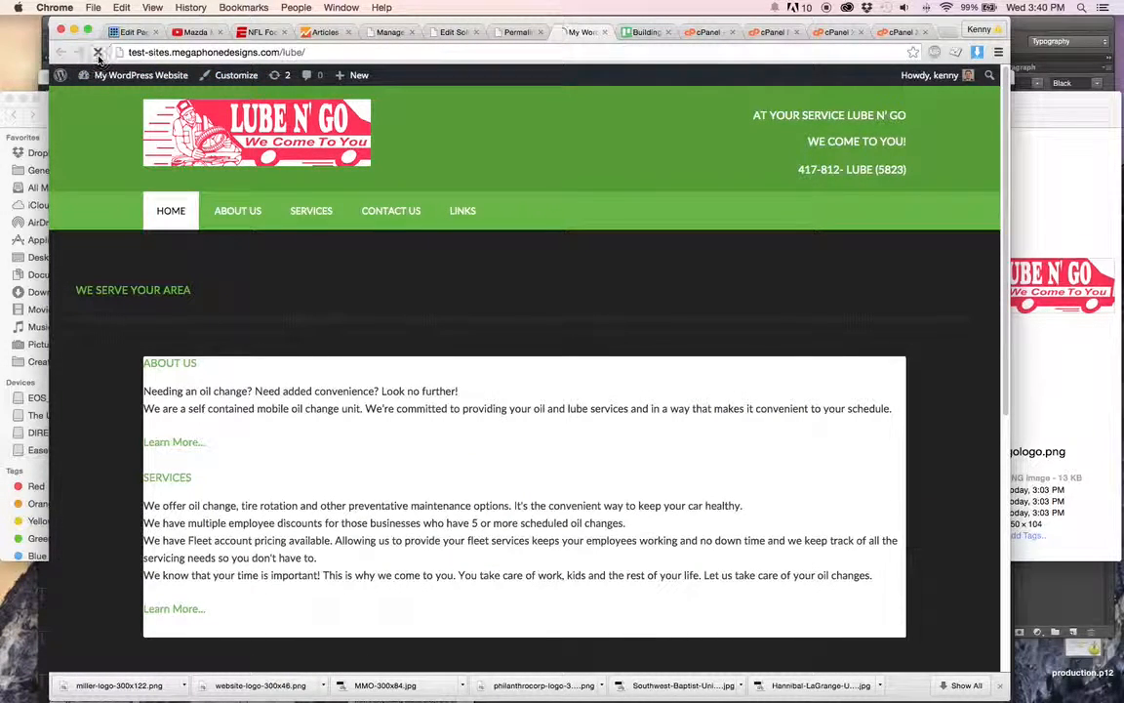
click(158, 54)
text(megaphonedesigns.com/cpane)
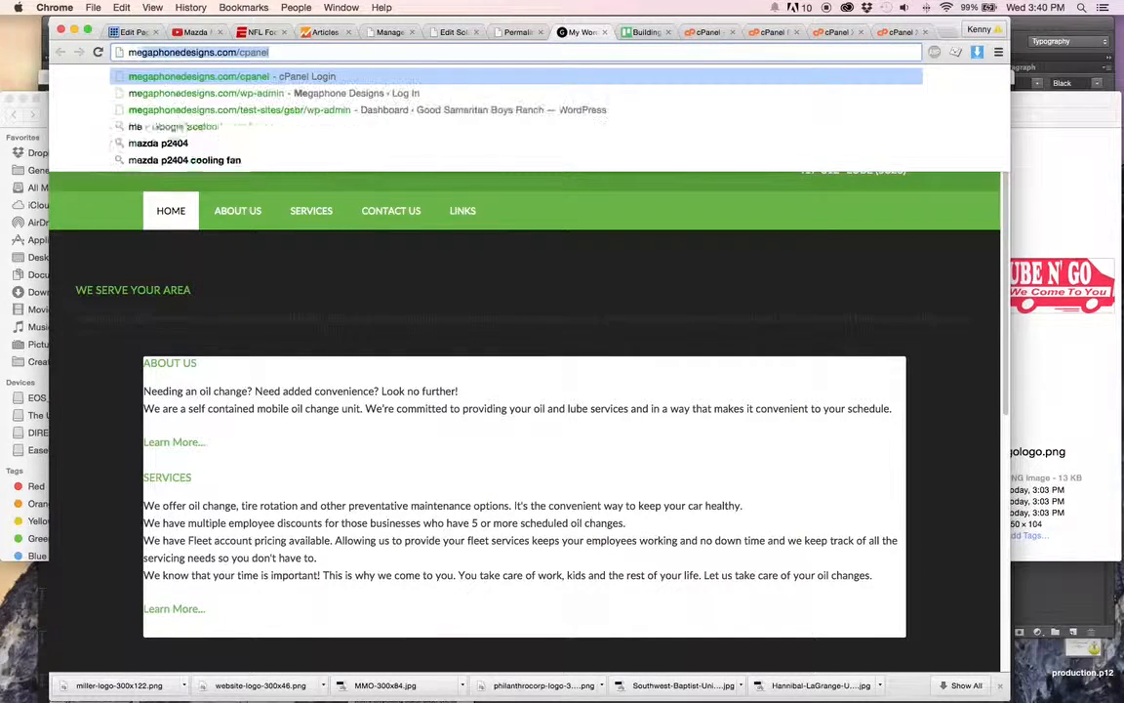
key(BackSpace)
text(test-)
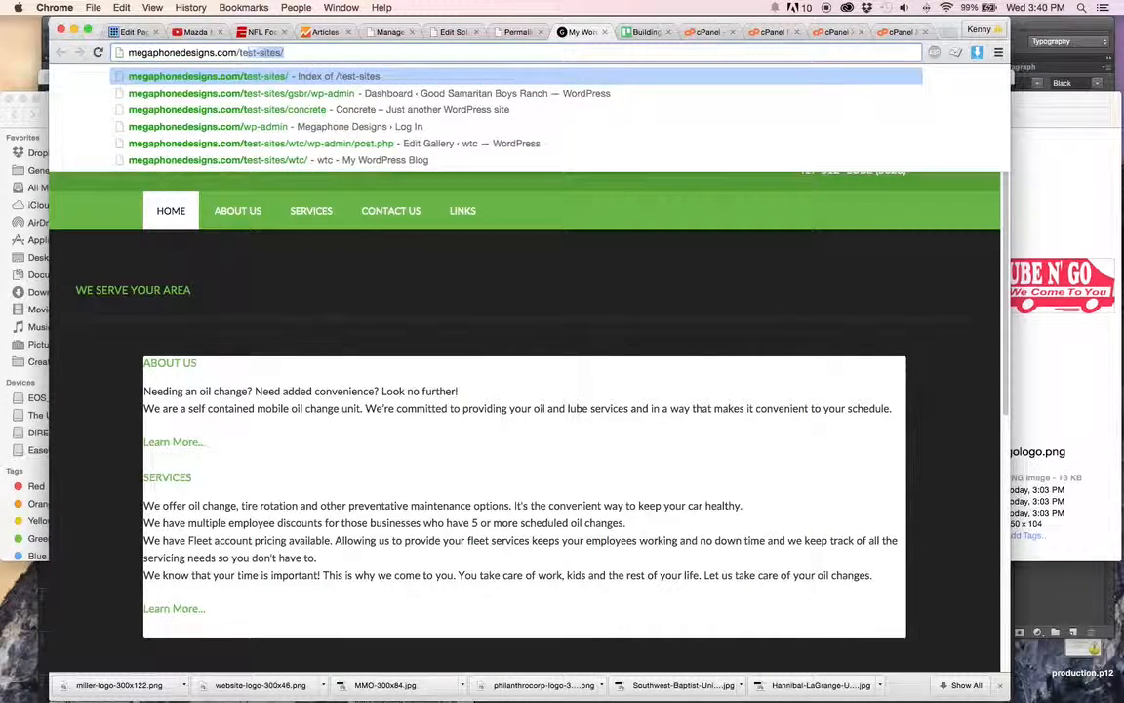
text(sites/lube)
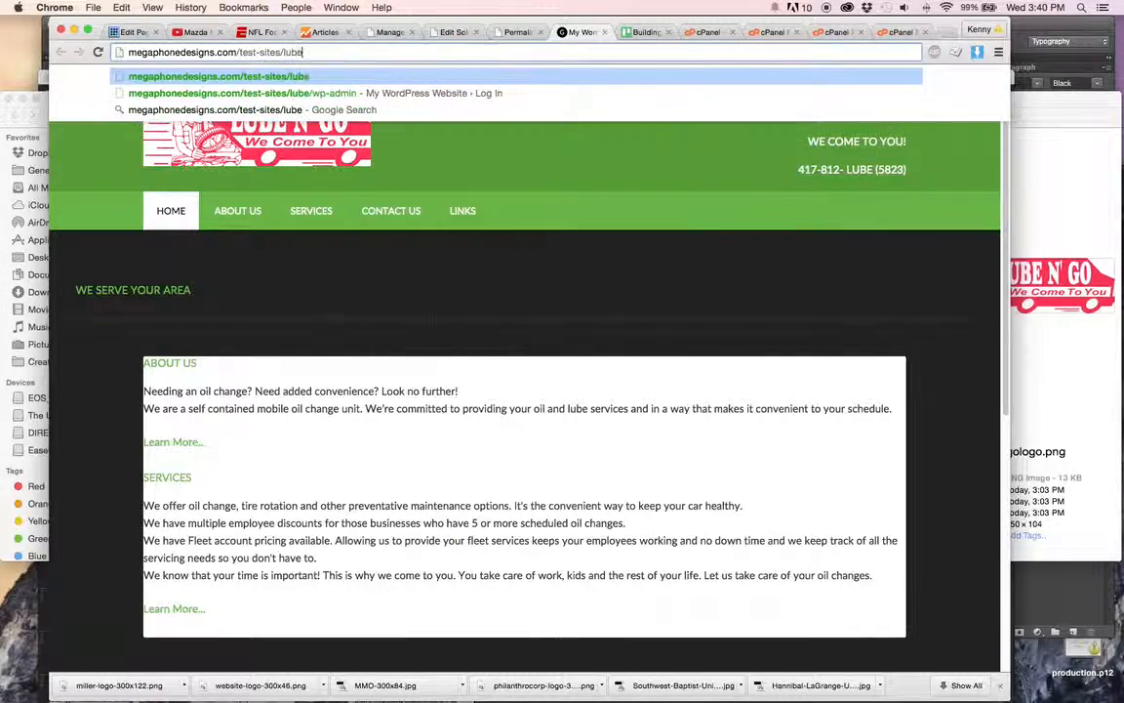
key(Return)
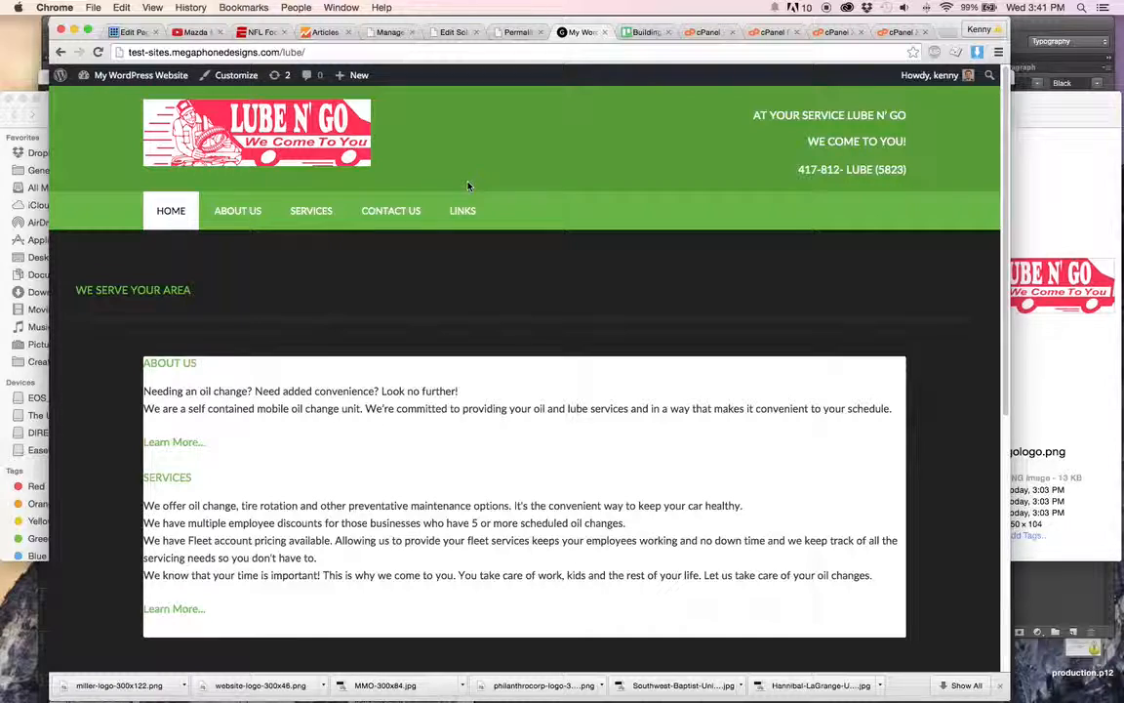
scroll(467, 186, down, 10)
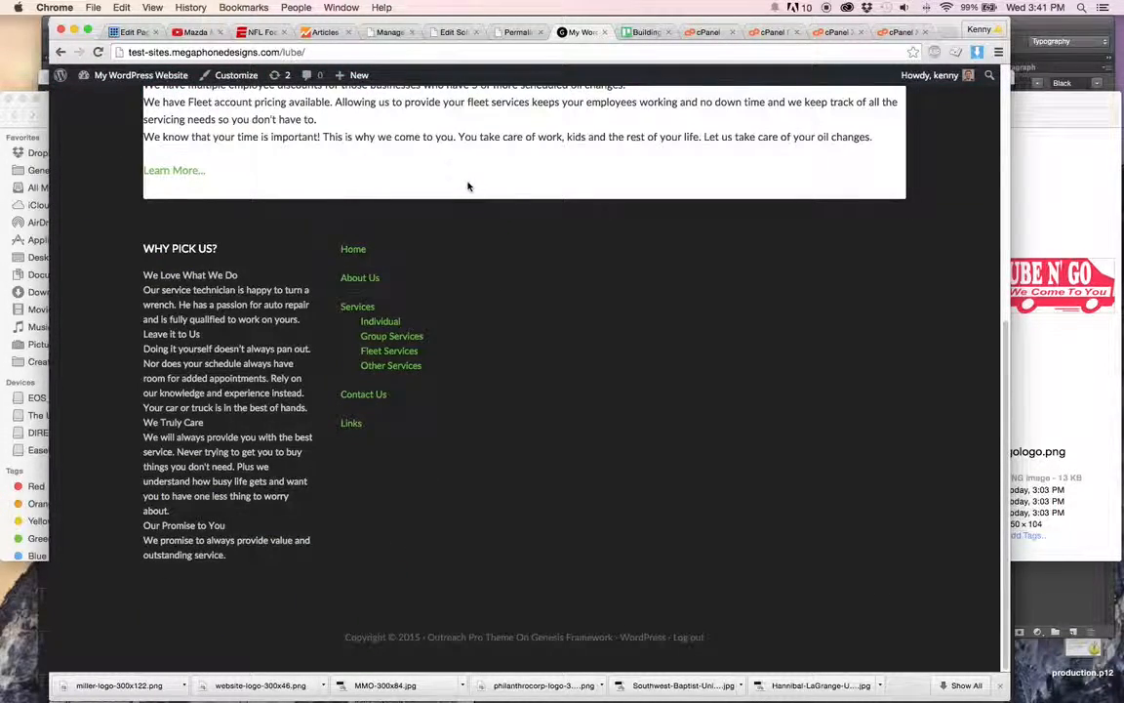
scroll(466, 187, up, 10)
- Open the wtc site's outreach-pro style.css for editing and look through its default styles
click(767, 32)
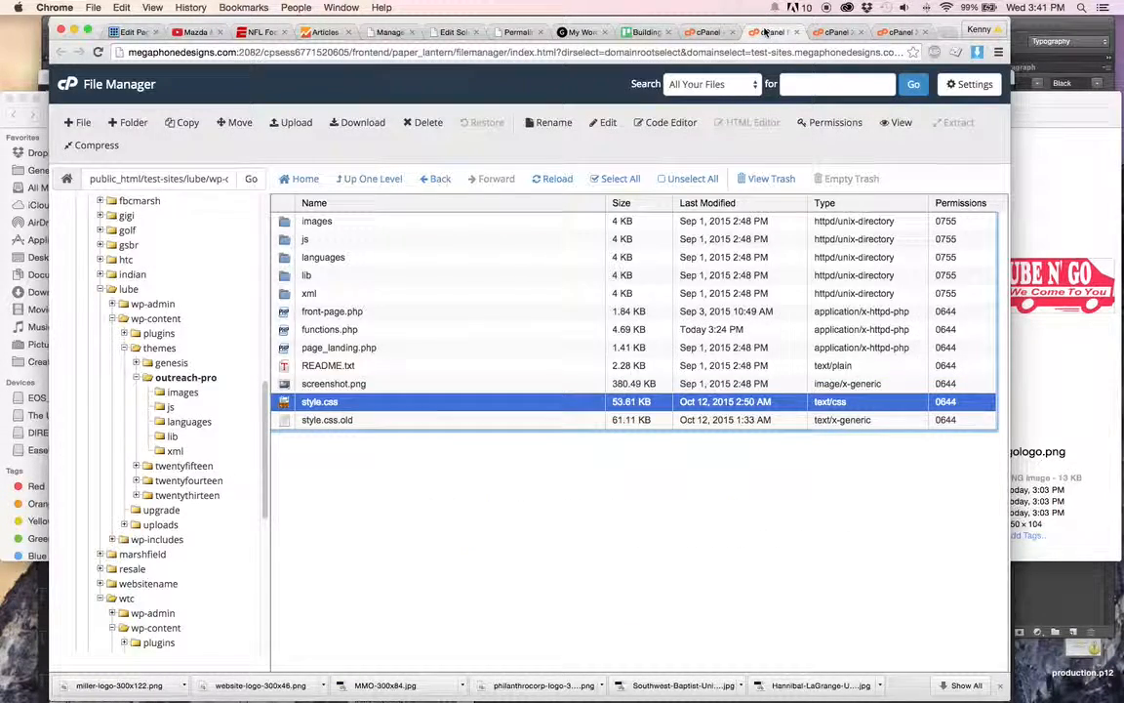
scroll(156, 531, down, 5)
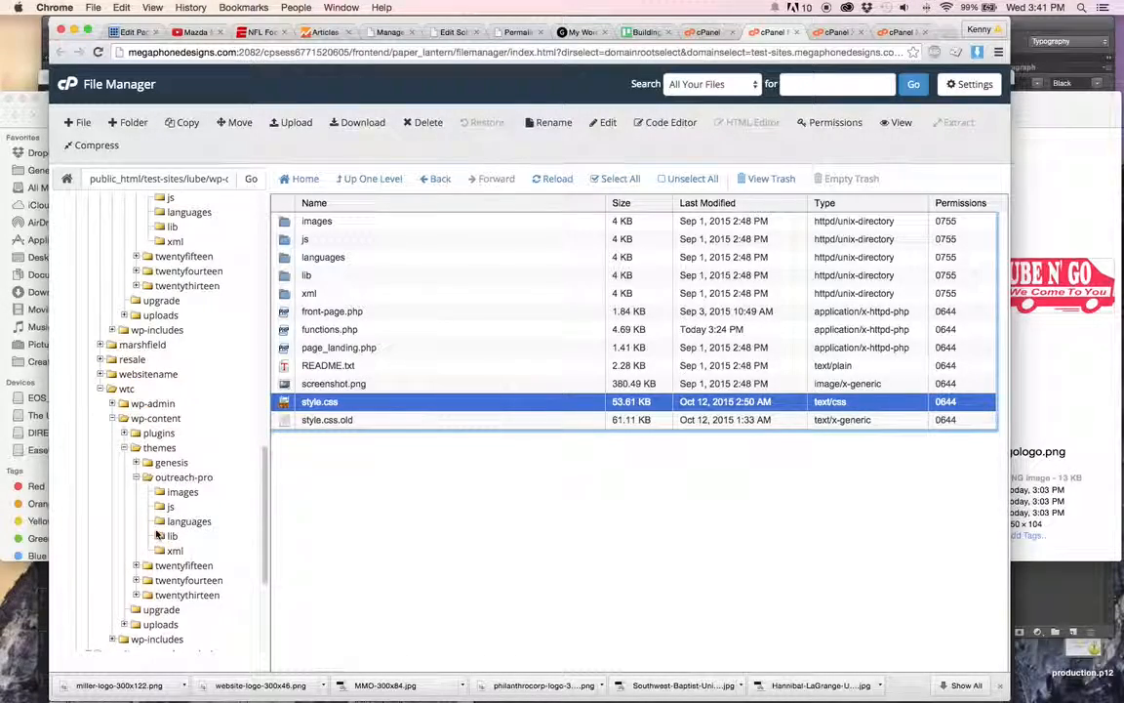
click(177, 478)
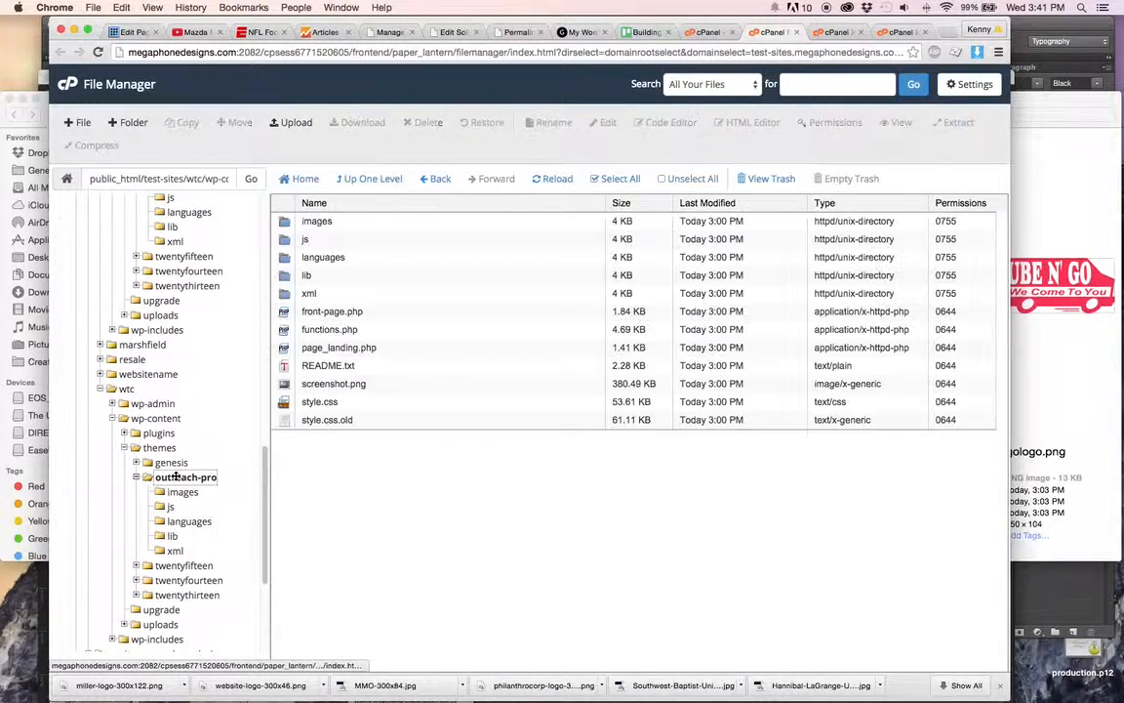
right_click(352, 402)
click(370, 454)
click(648, 472)
click(548, 434)
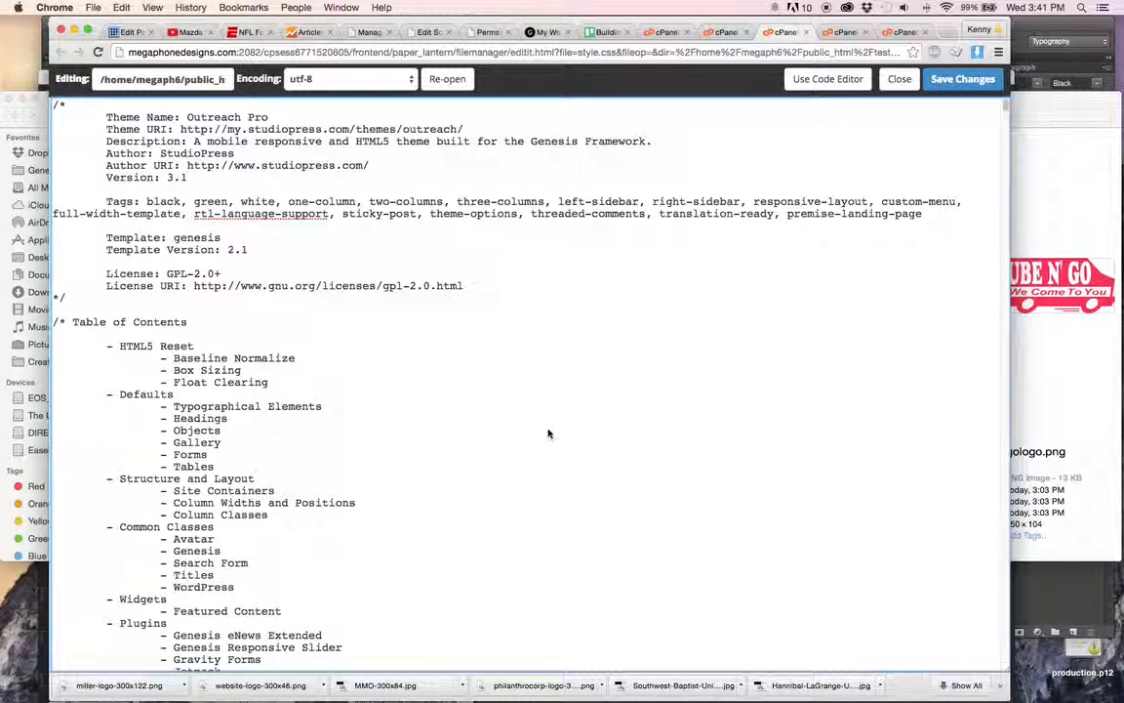
scroll(467, 431, down, 20)
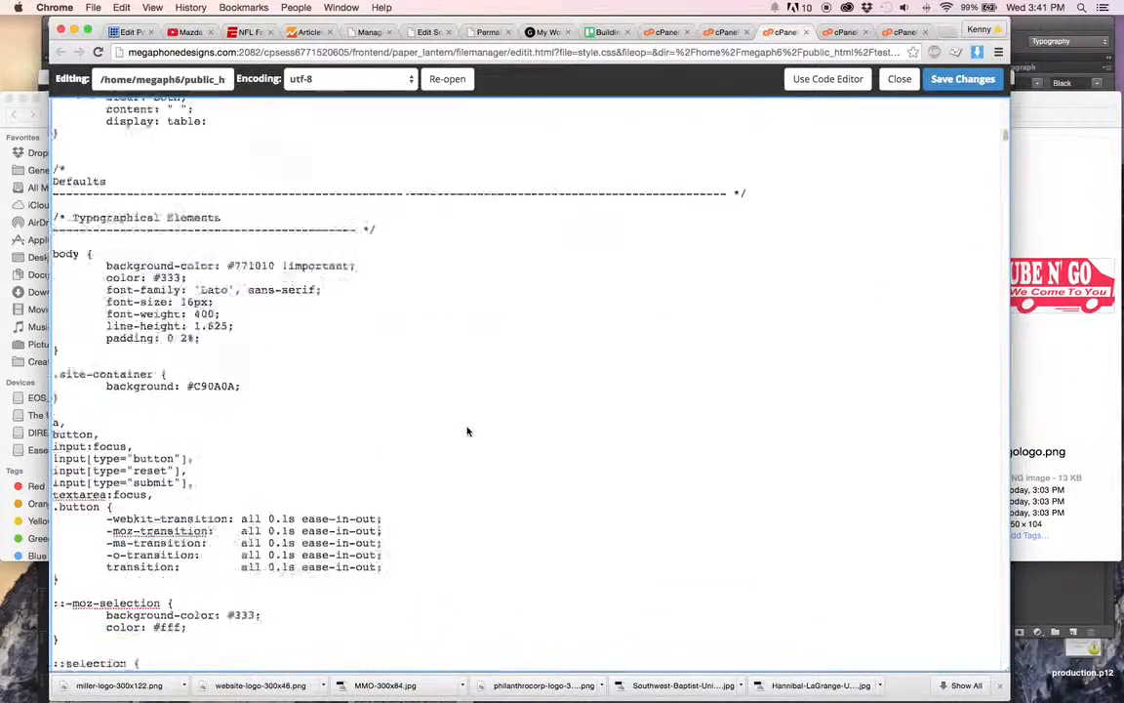
- Copy the entire contents of the wtc site's outreach-pro style.css
scroll(467, 432, down, 20)
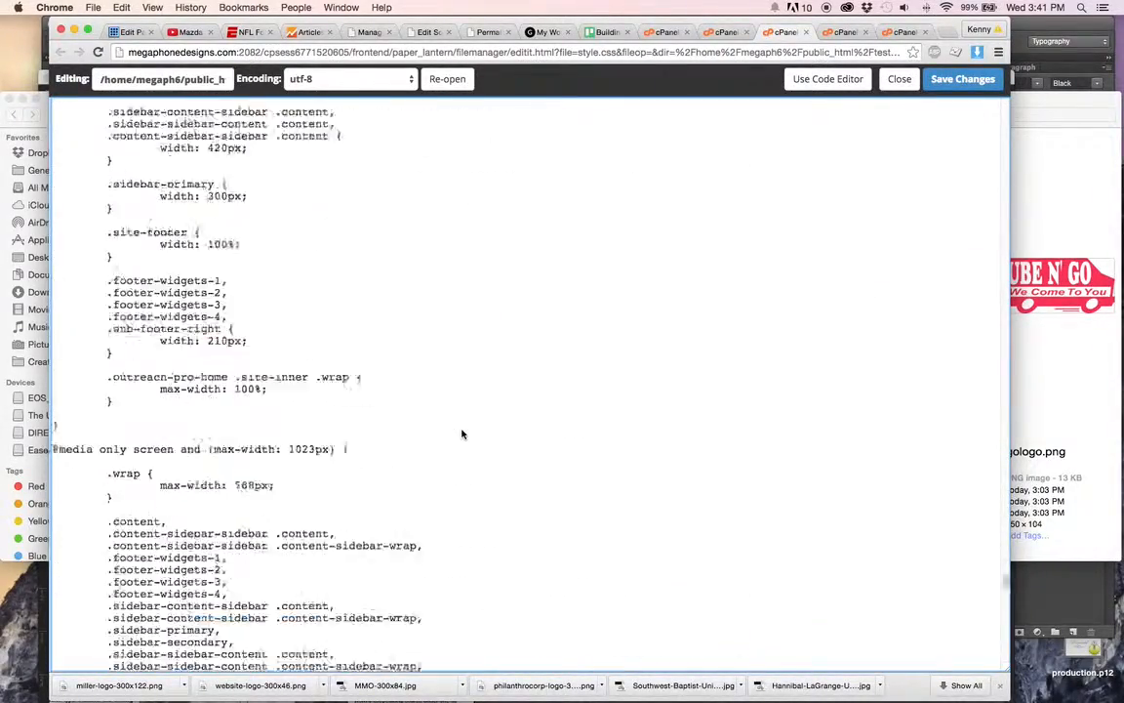
scroll(462, 433, down, 10)
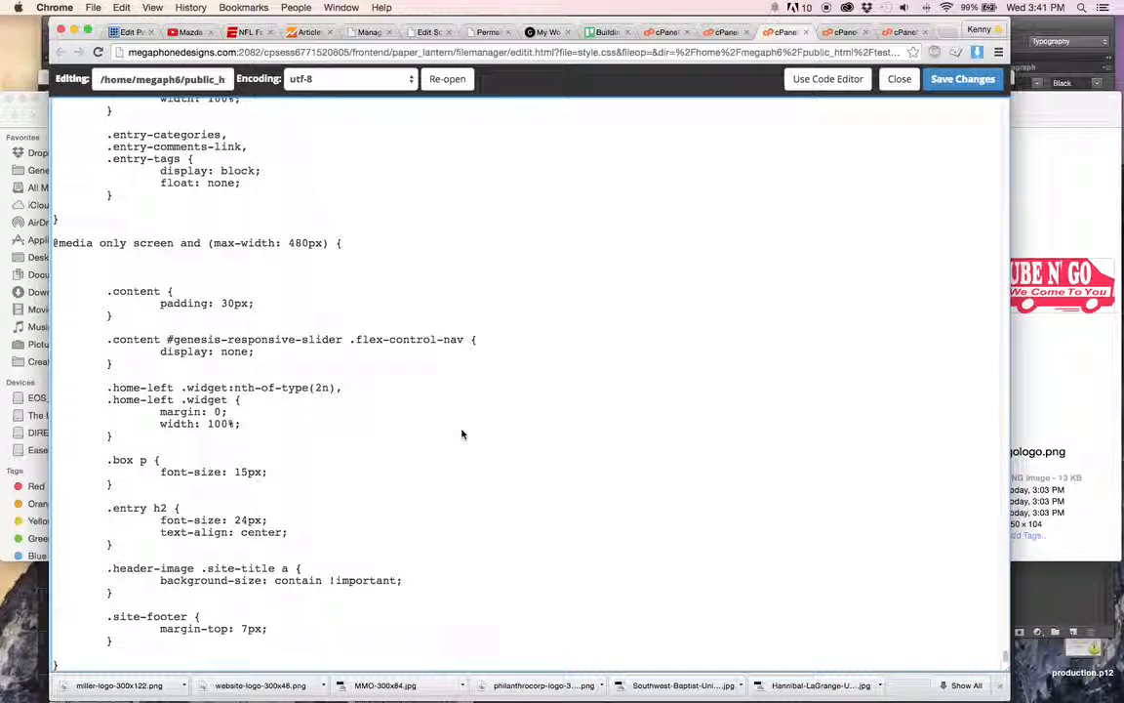
key(super+a)
key(super+c)
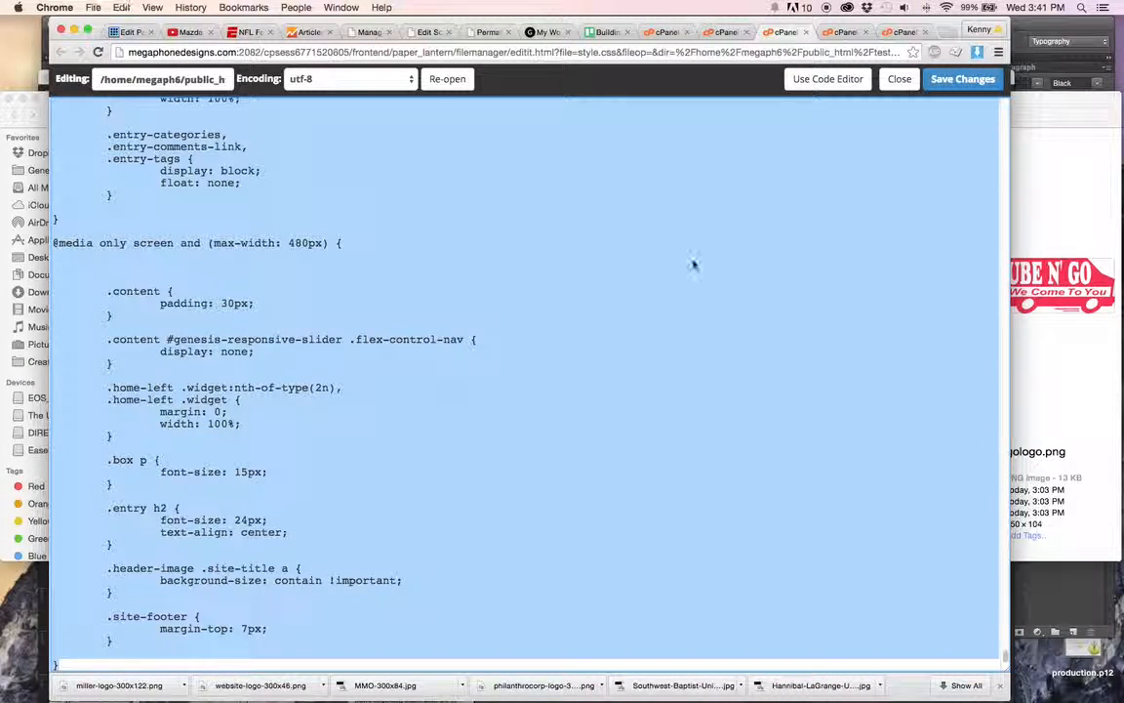
- Replace the whole contents of the Lube site's style.css with the copied wtc stylesheet and save the file
click(845, 34)
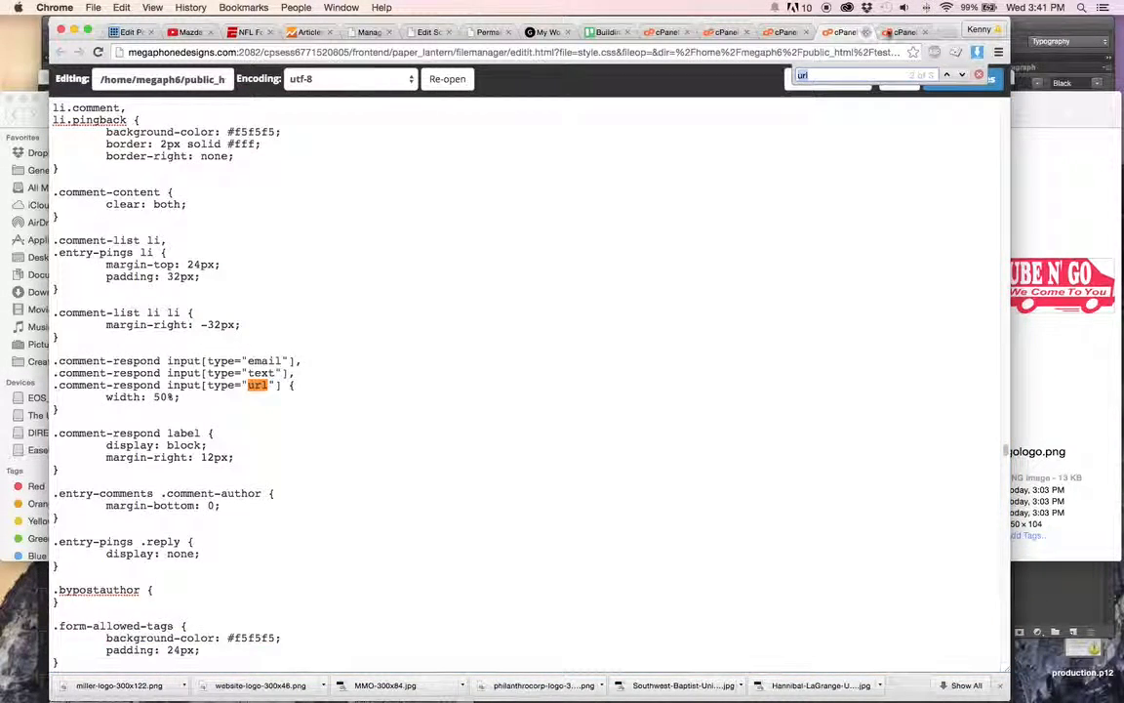
click(902, 32)
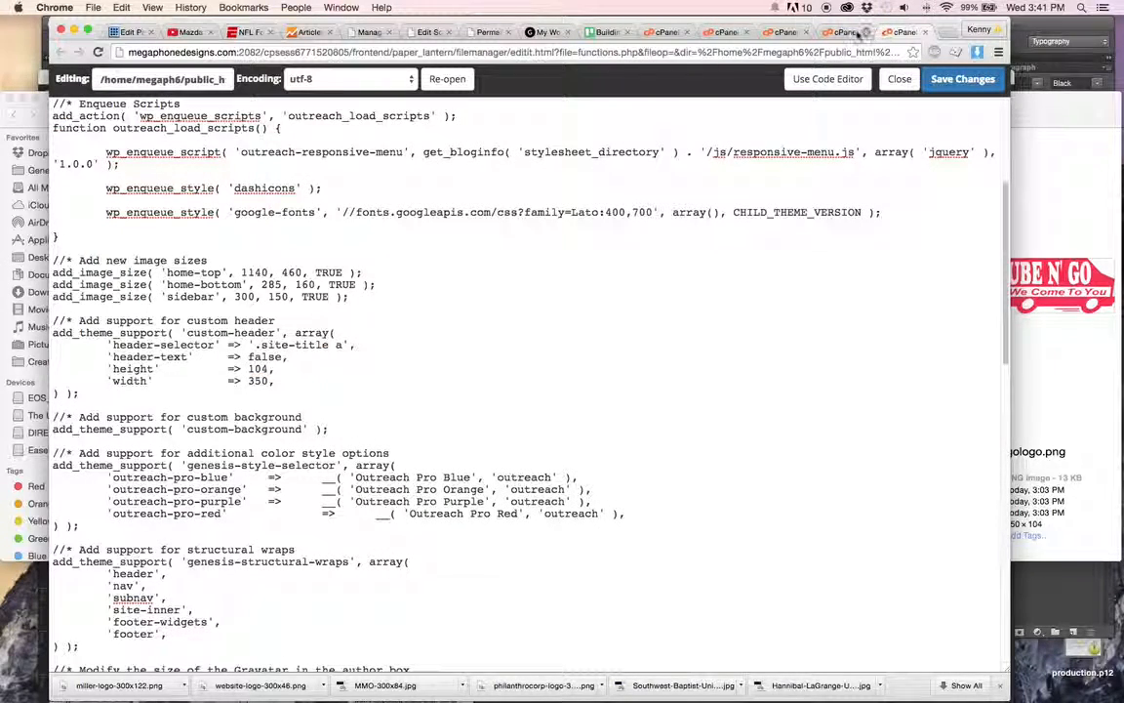
click(847, 35)
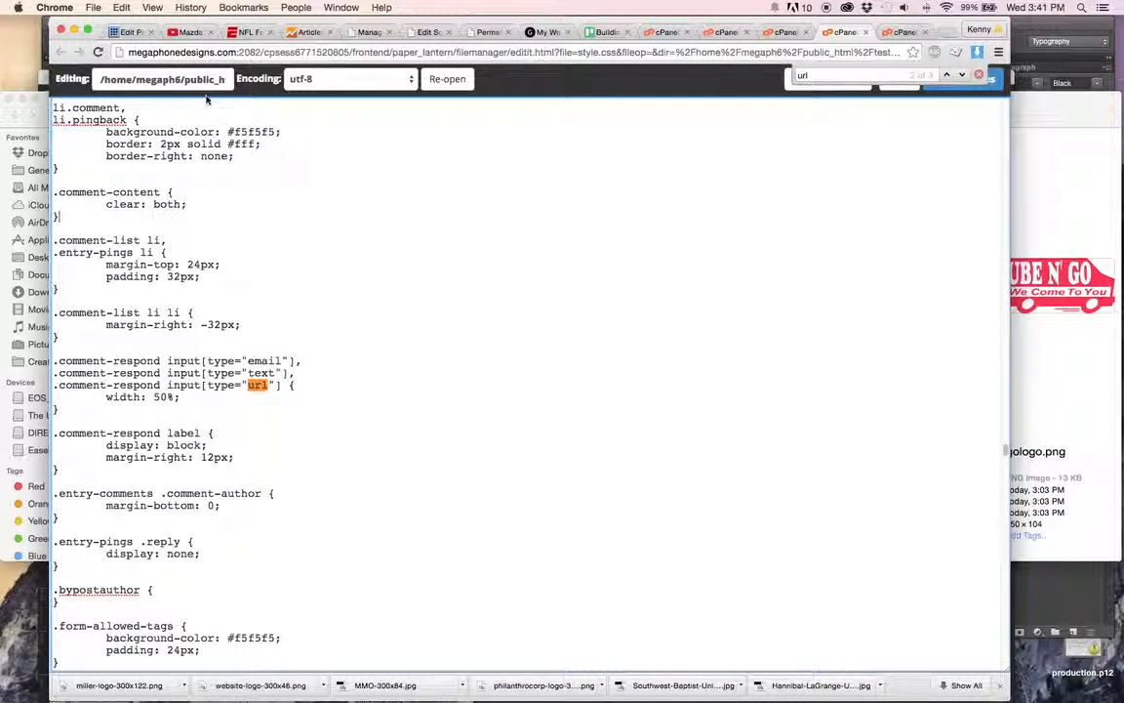
drag(226, 80, 225, 80)
click(193, 216)
click(204, 215)
key(super+a)
key(super+v)
click(934, 88)
- Reload the Lube N' Go front page and open the site in the theme customizer to check its styling
click(542, 32)
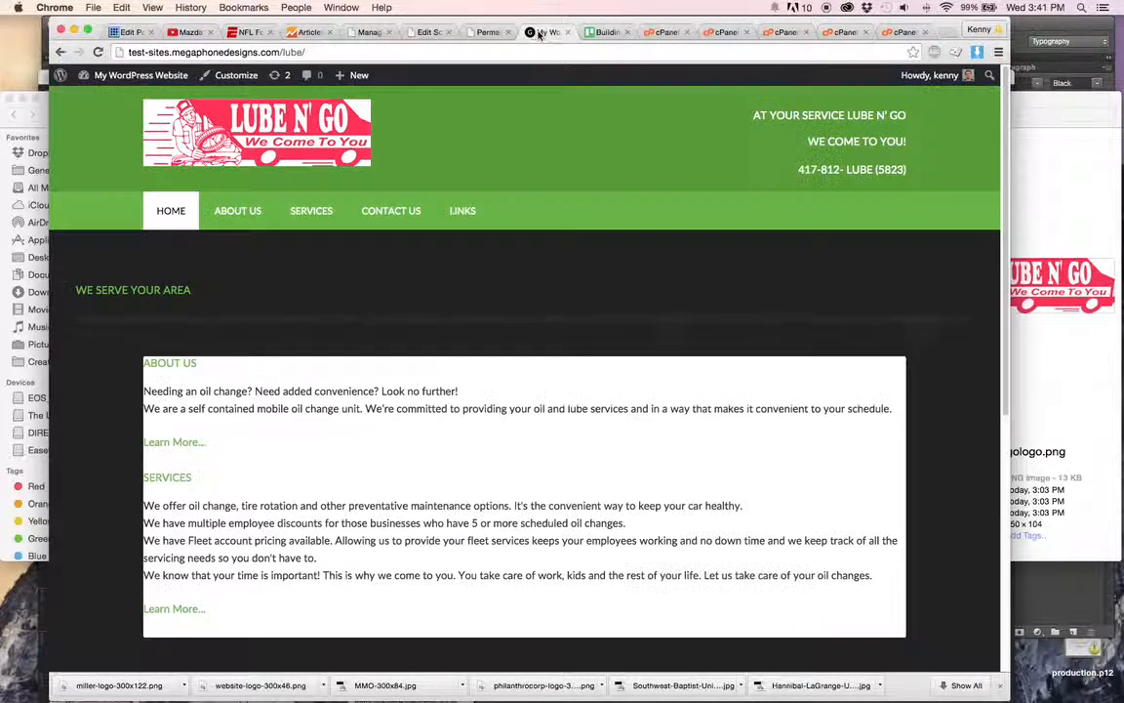
click(99, 52)
click(471, 33)
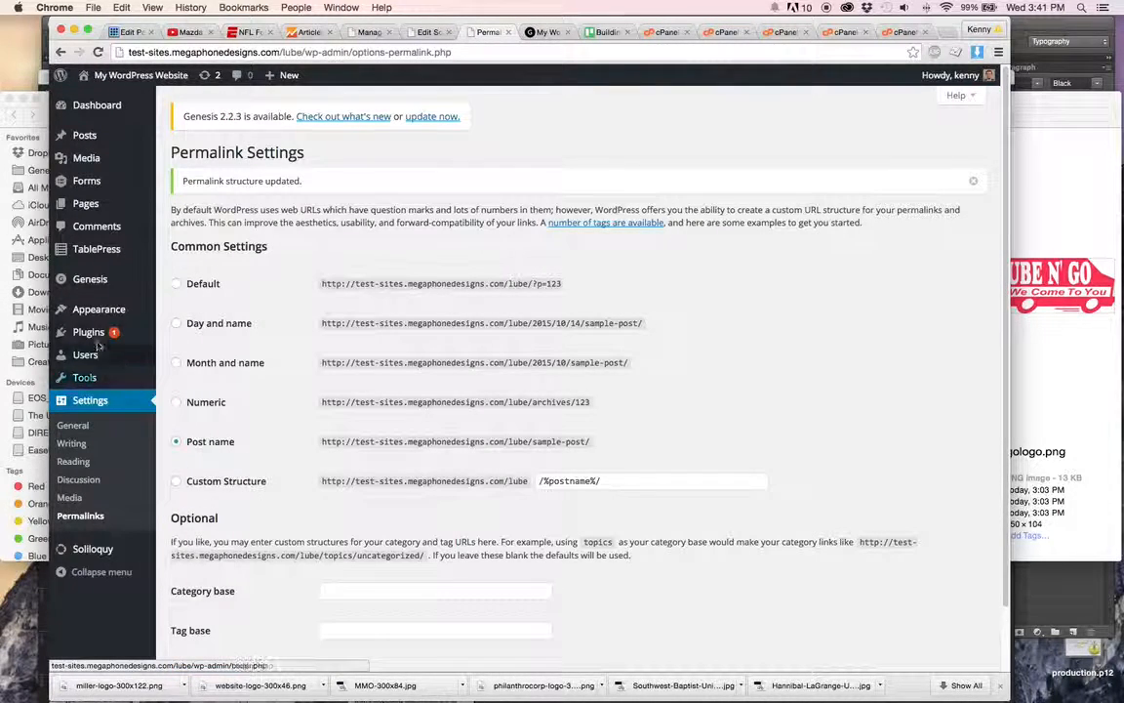
mouse_move(115, 320)
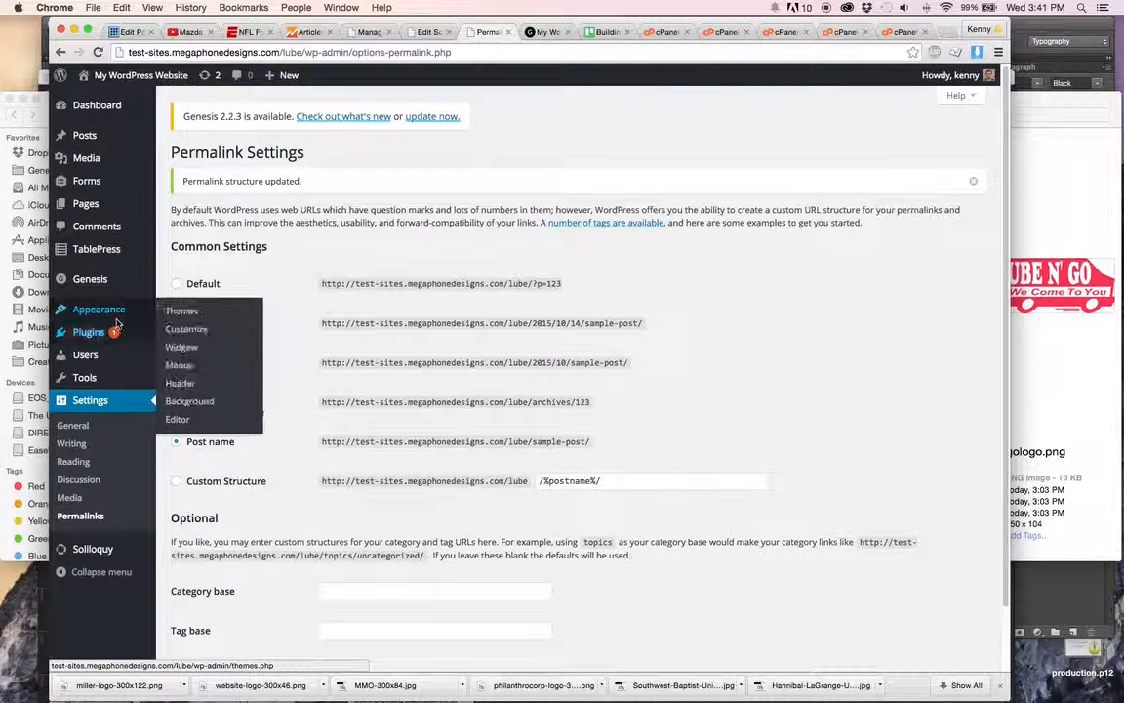
click(182, 335)
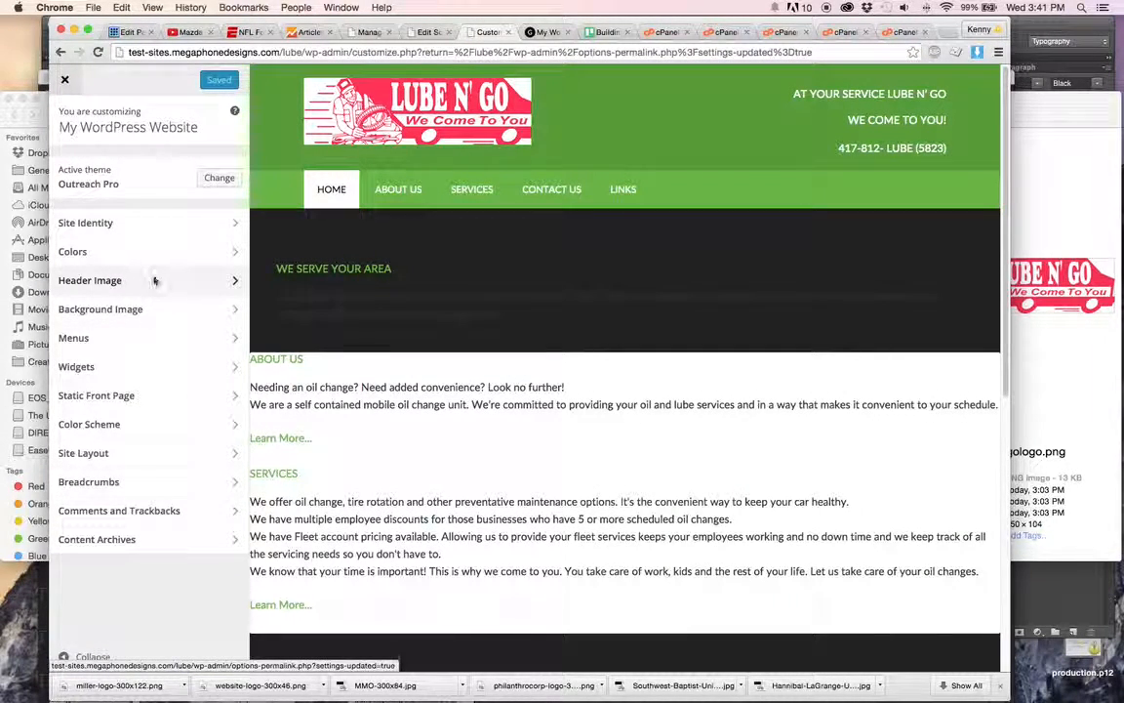
- Open the wtc site at megaphonedesigns.com/test-sites/wtc/ in a new browser tab
click(943, 33)
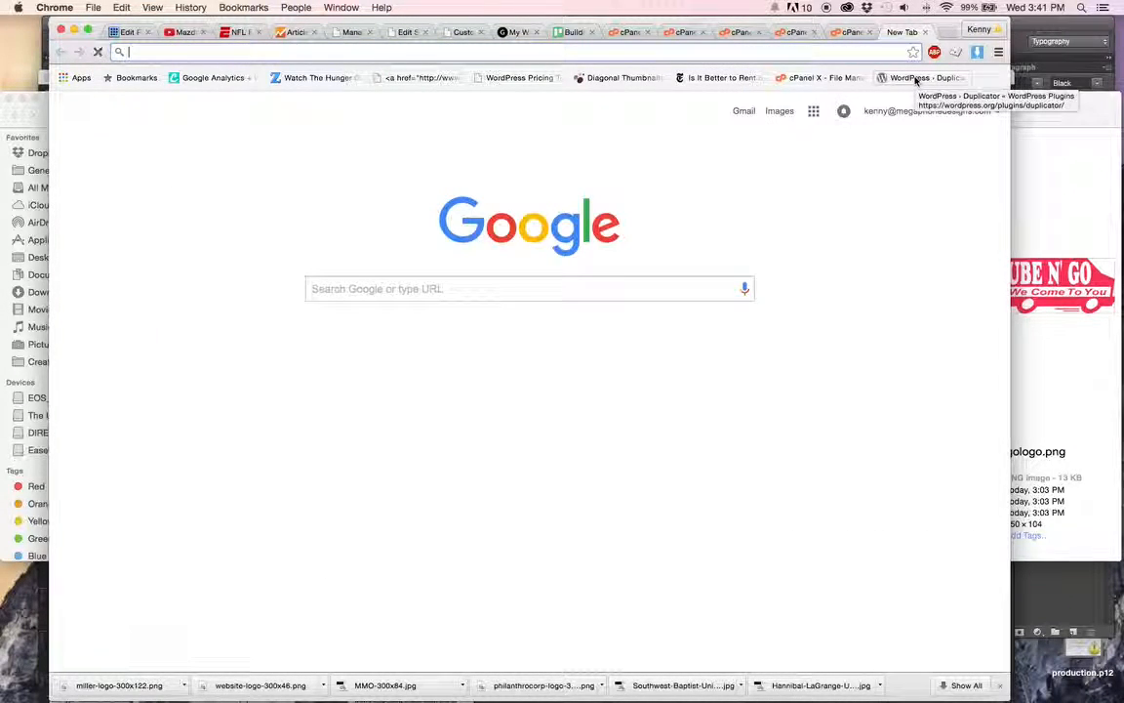
text(m)
key(Right)
key(BackSpace)
key(BackSpace)
key(BackSpace)
key(BackSpace)
key(BackSpace)
key(BackSpace)
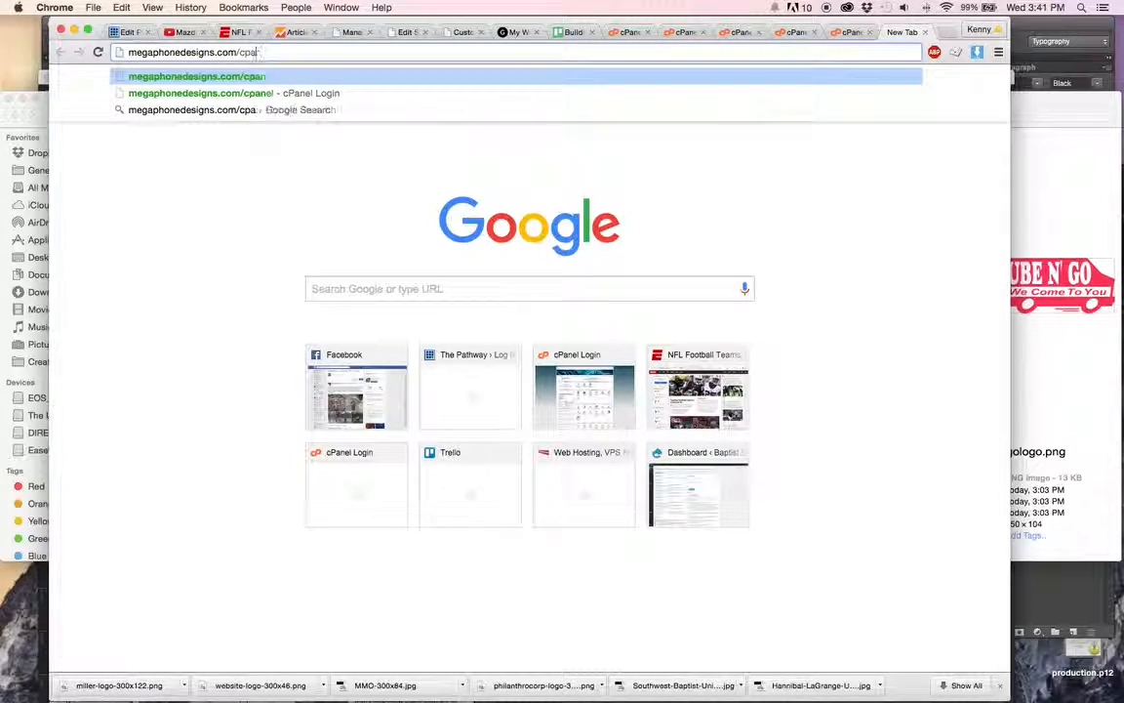
text(test-sites/wtc/)
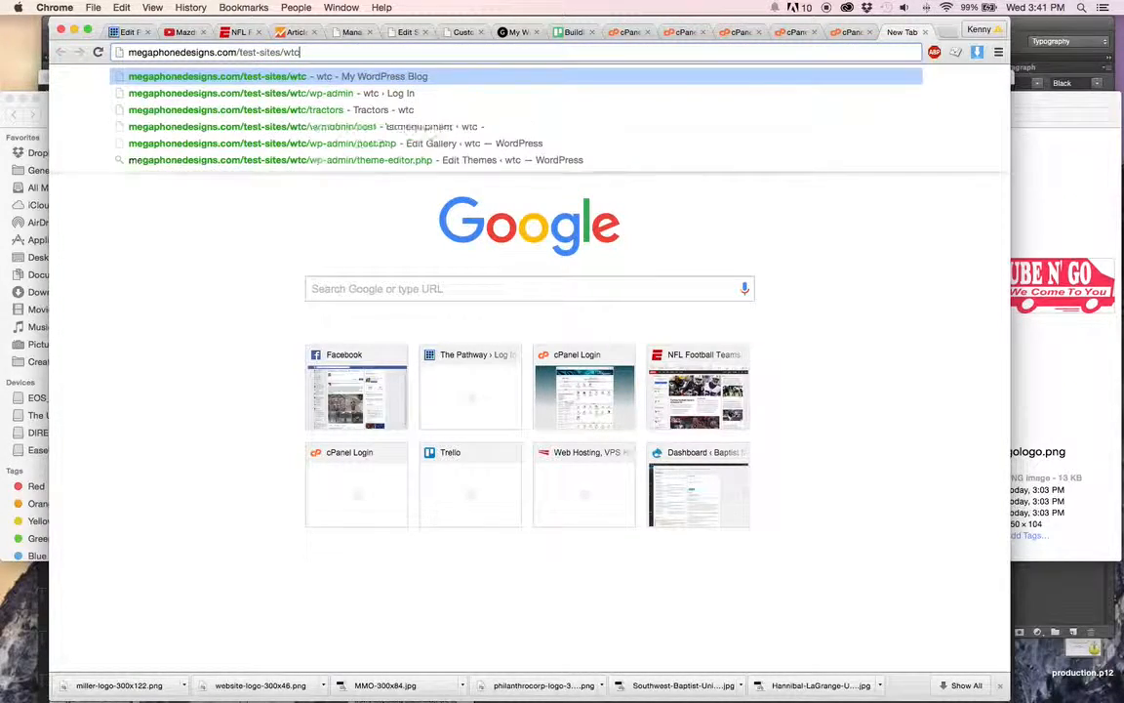
key(Return)
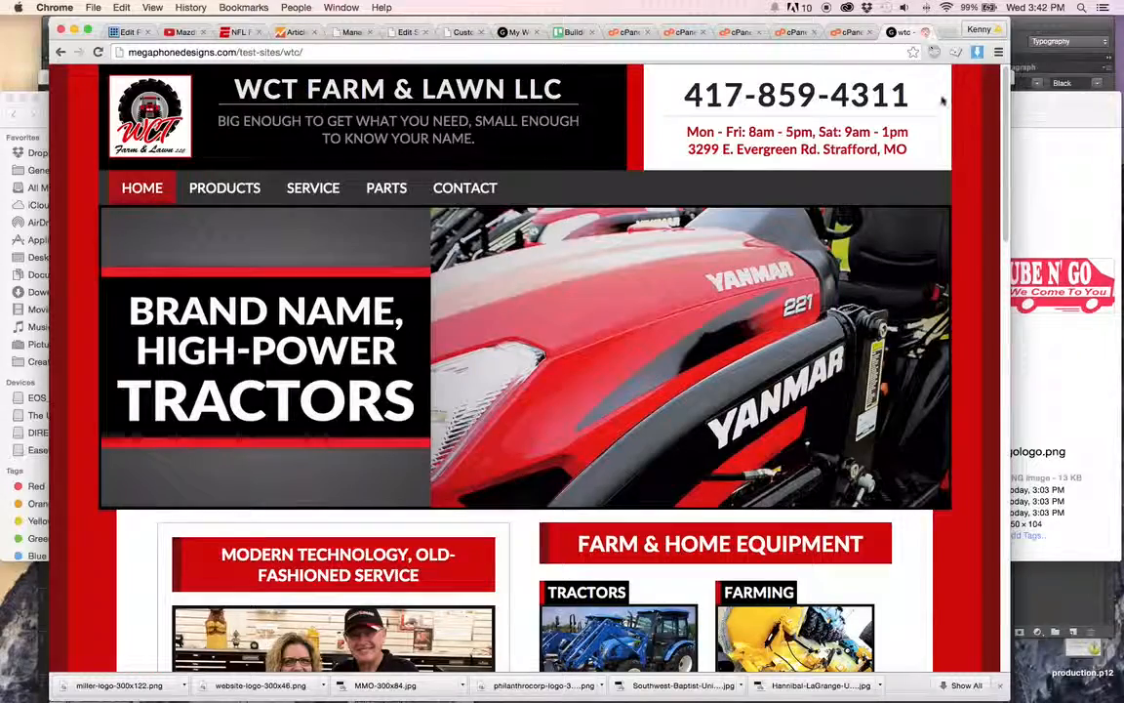
- Inspect the wtc page's header, open the style.css behind its .site-header rule in the developer tools, and select the whole stylesheet
right_click(967, 157)
click(1015, 276)
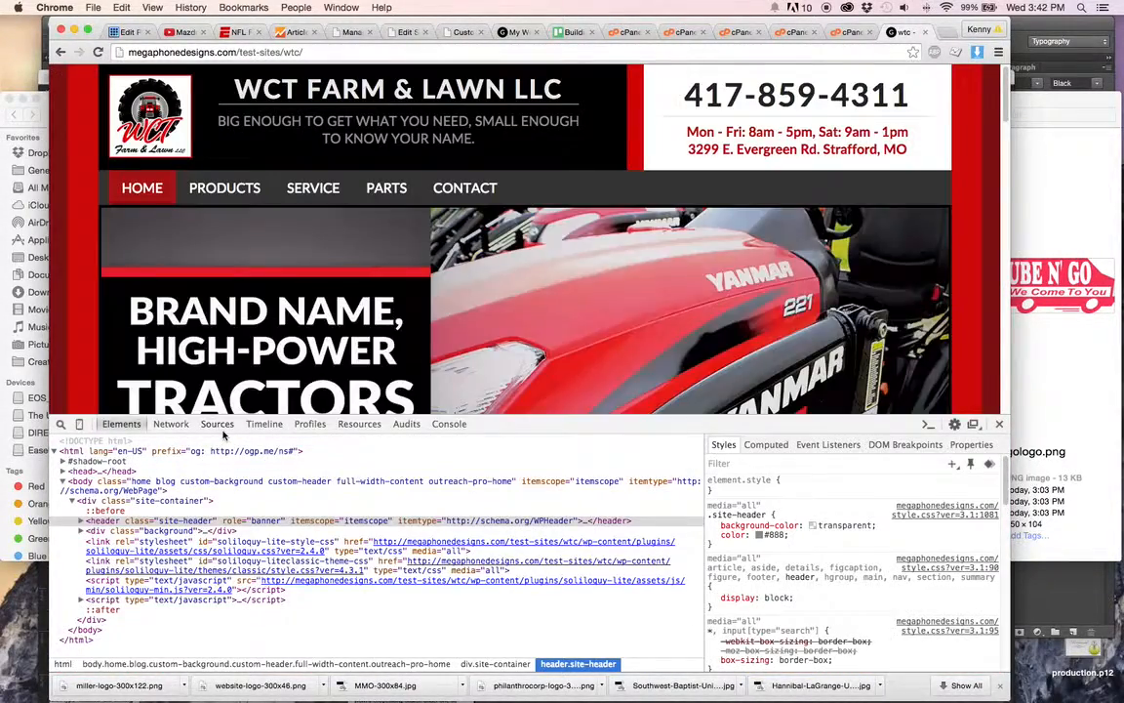
click(222, 426)
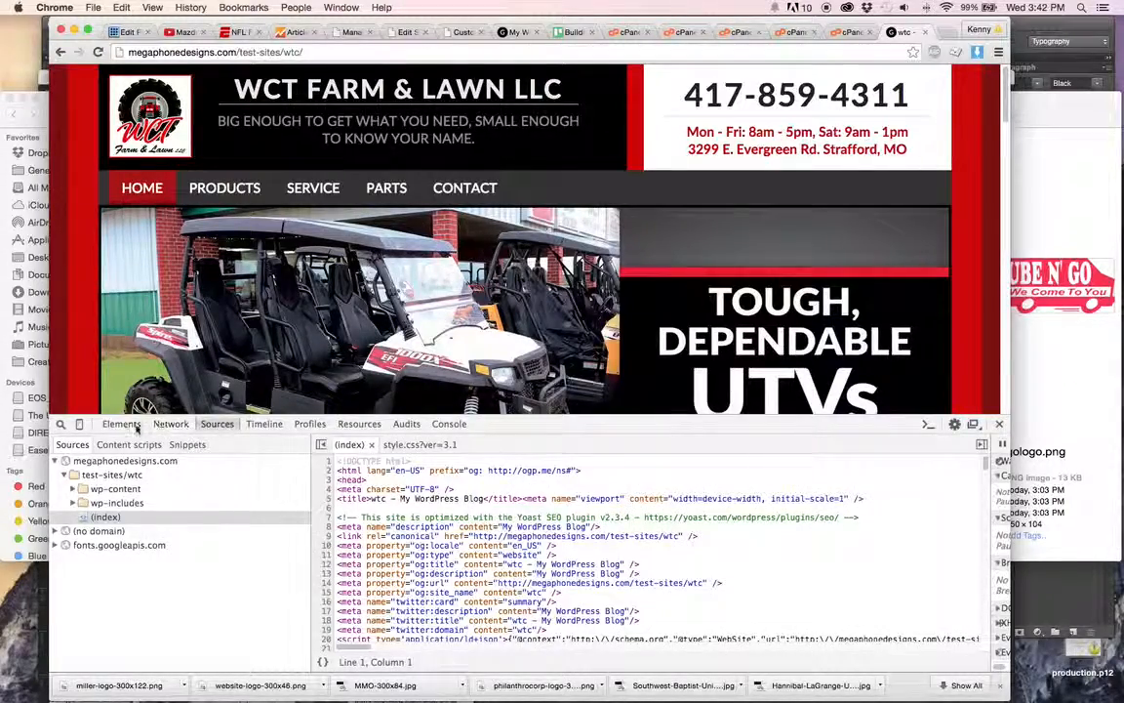
click(121, 424)
click(907, 509)
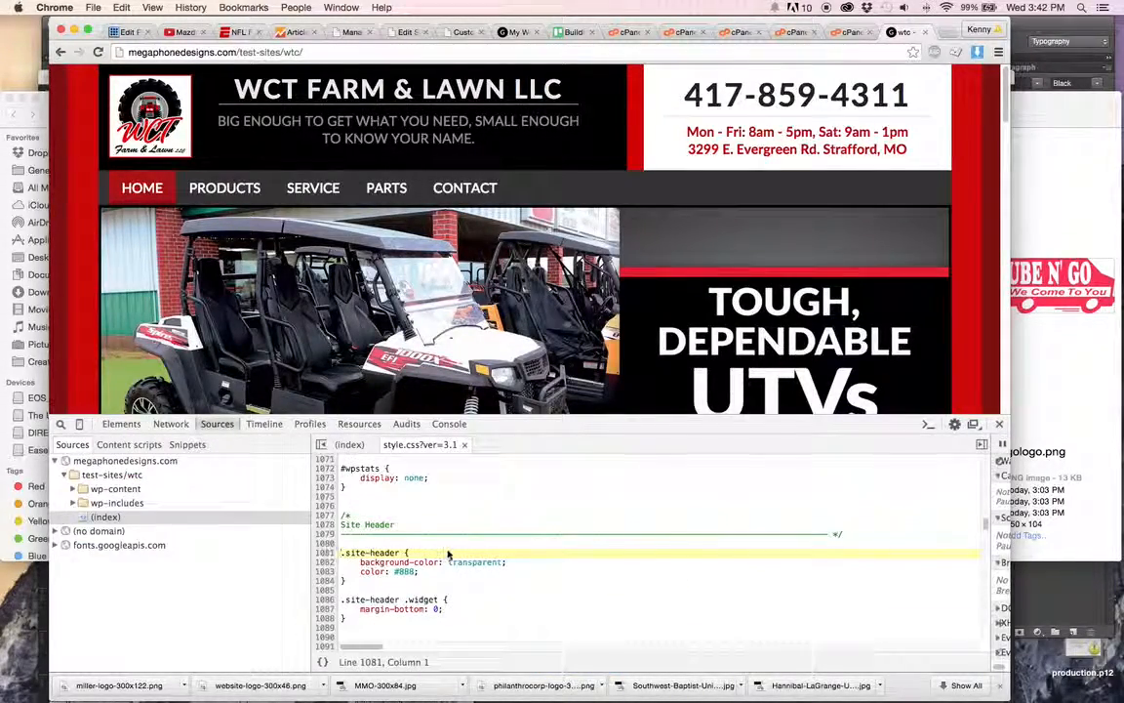
key(super+a)
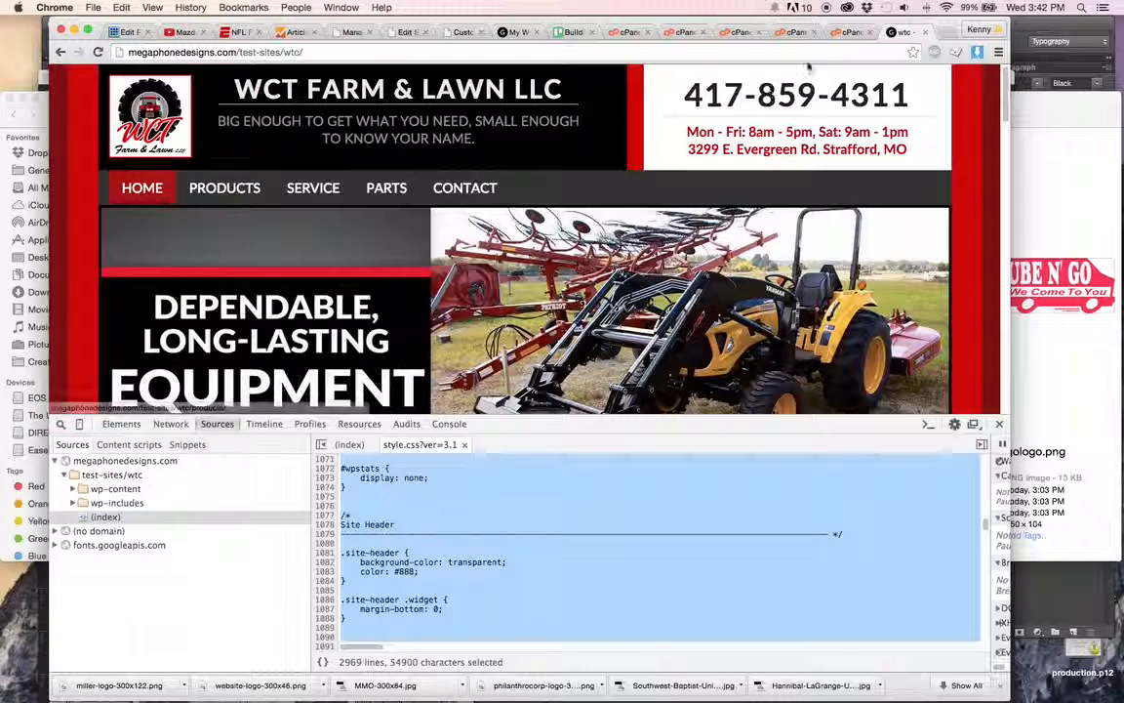
- Paste the wtc stylesheet over the full contents of the Lube site's style.css again and save the file
click(845, 32)
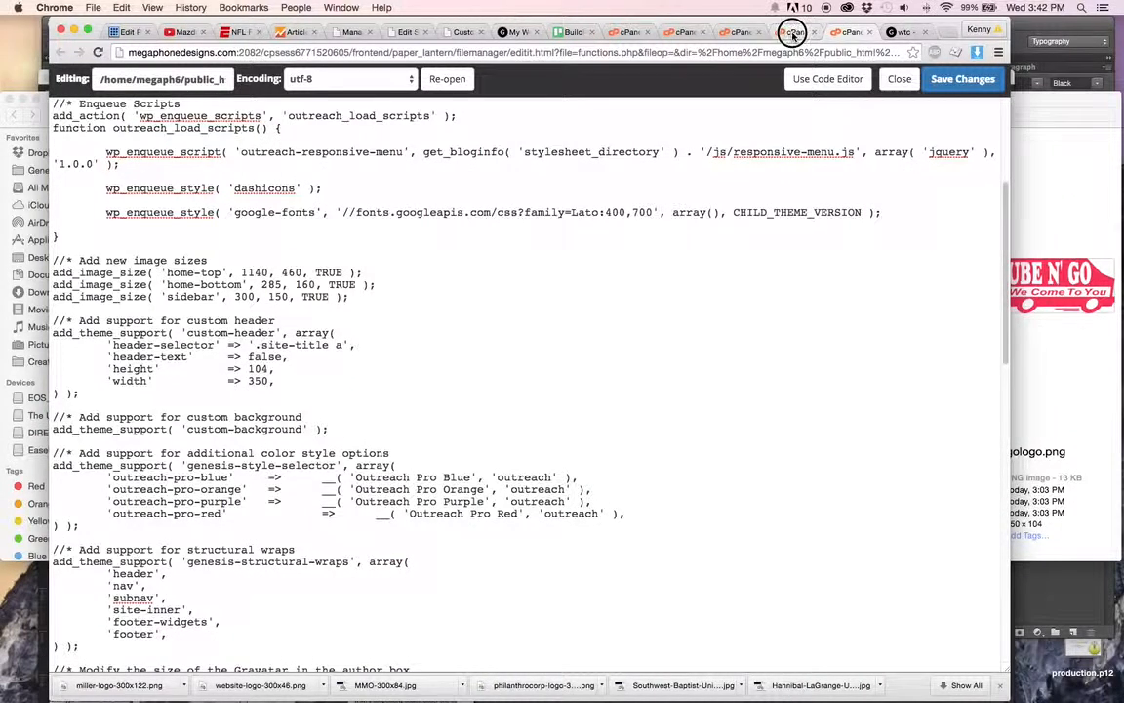
click(793, 32)
drag(188, 81, 228, 80)
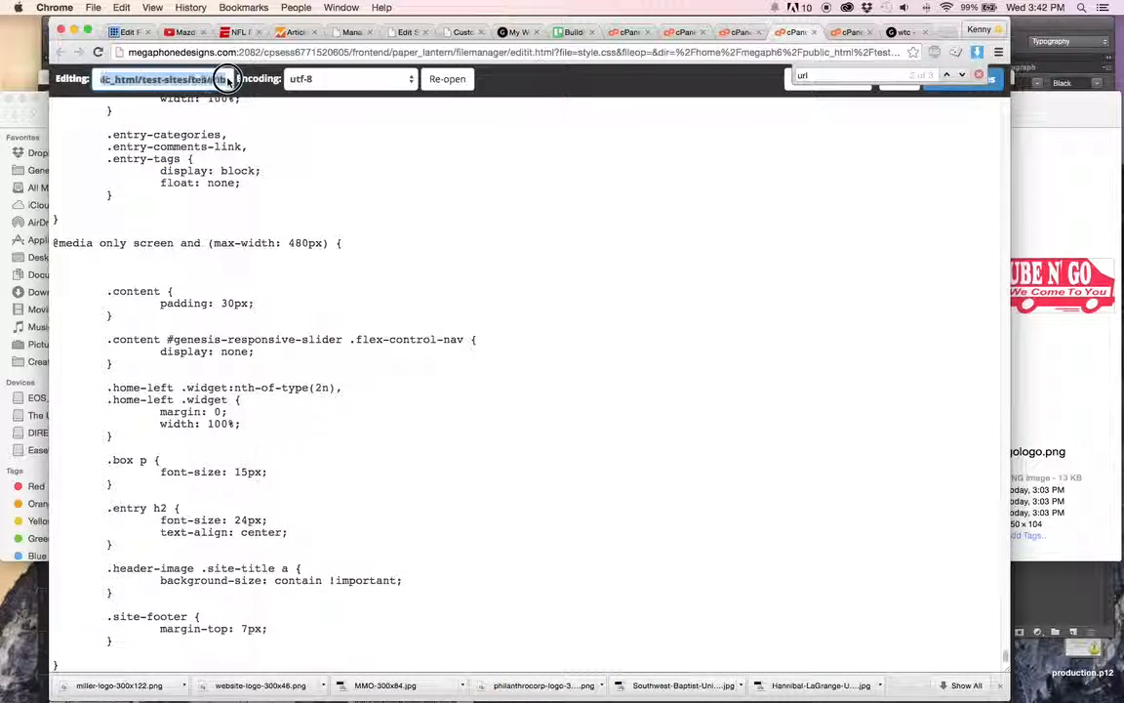
click(272, 156)
key(super+a)
key(super+v)
click(942, 89)
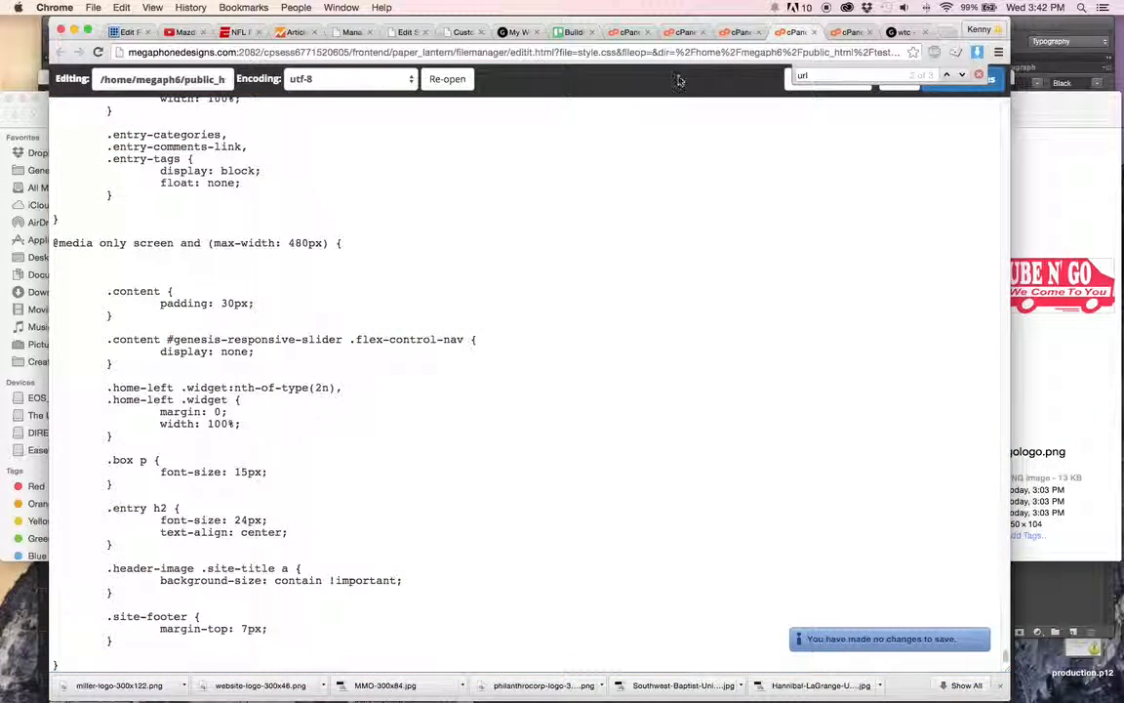
- Reload the Lube N' Go front page and check its header, Services submenu, content boxes and footer
click(566, 32)
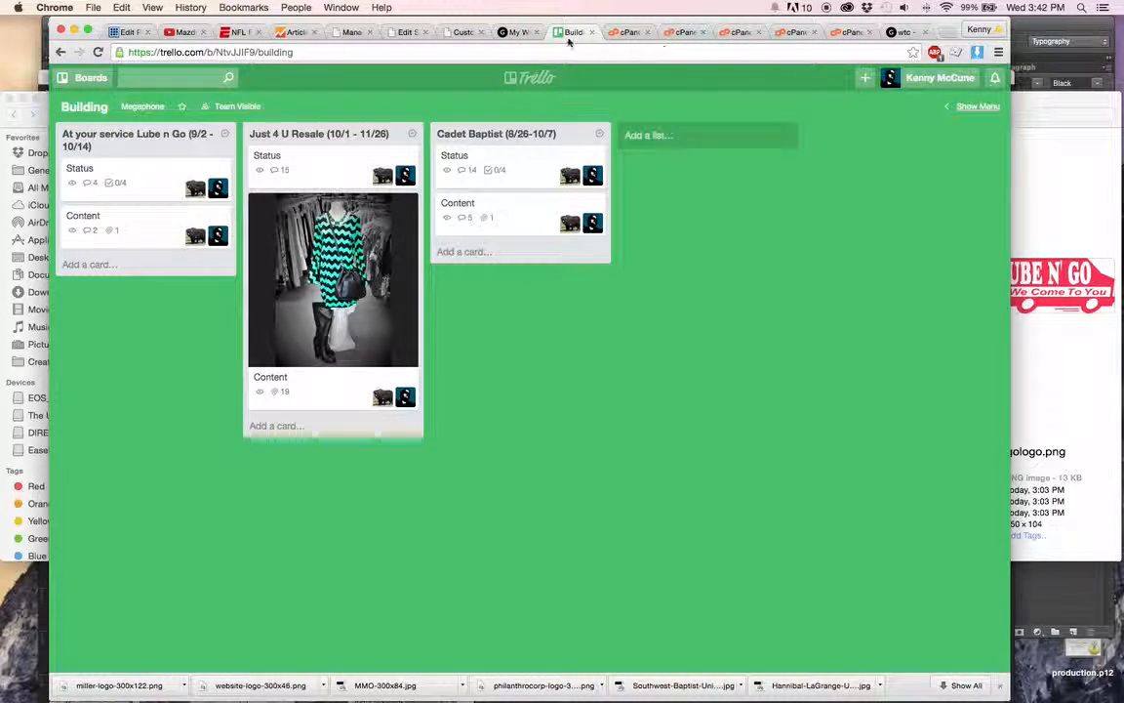
click(514, 32)
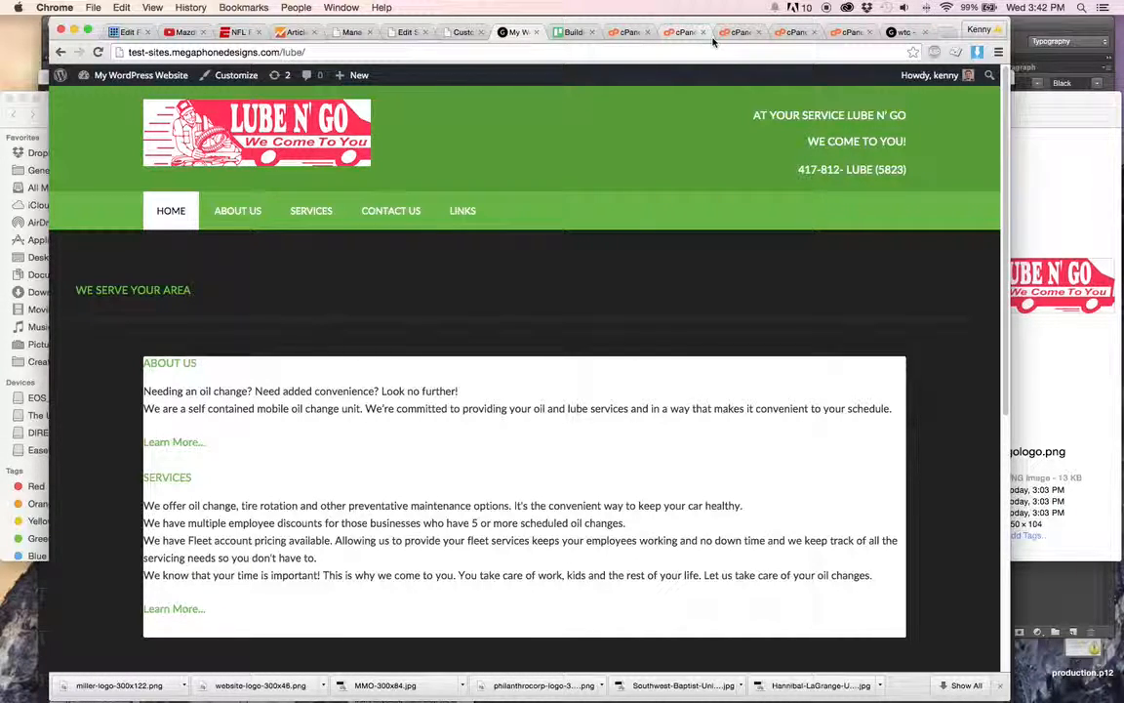
scroll(657, 191, down, 5)
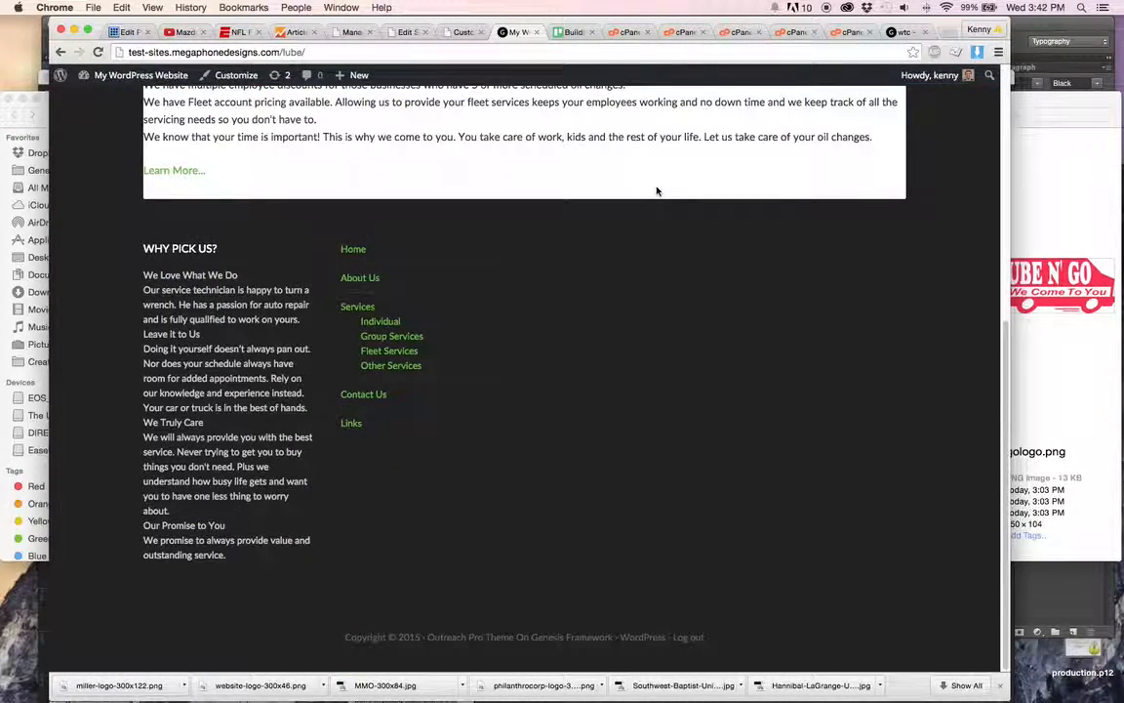
click(101, 51)
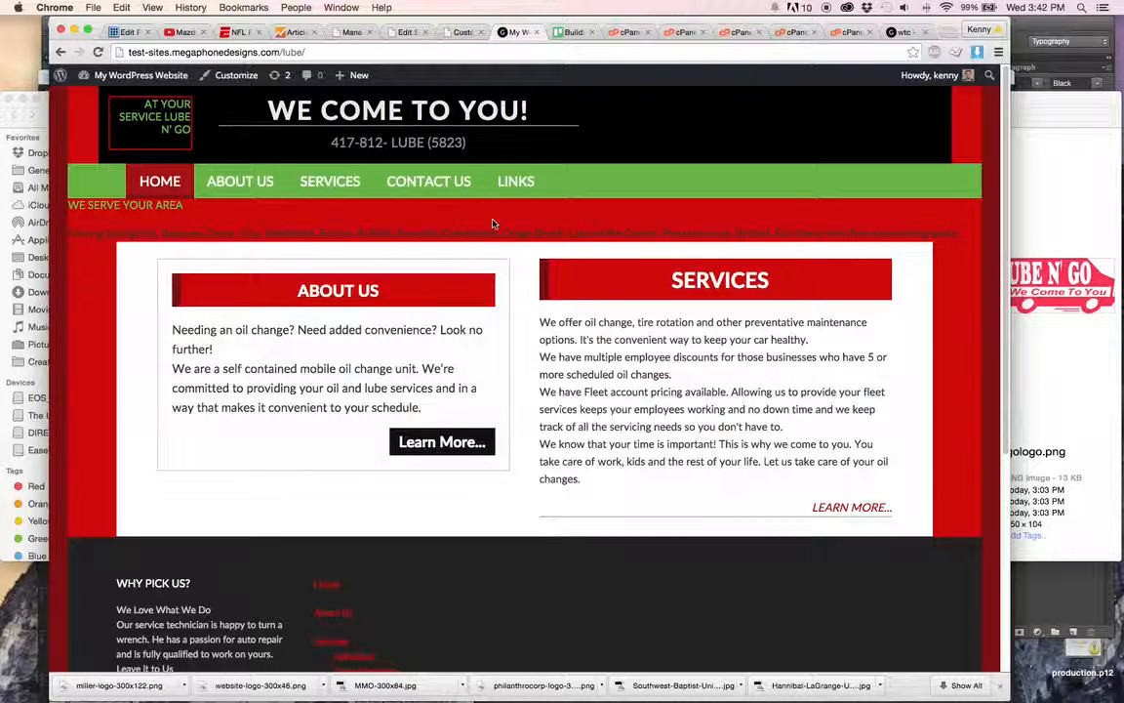
scroll(501, 252, down, 1)
scroll(502, 252, up, 1)
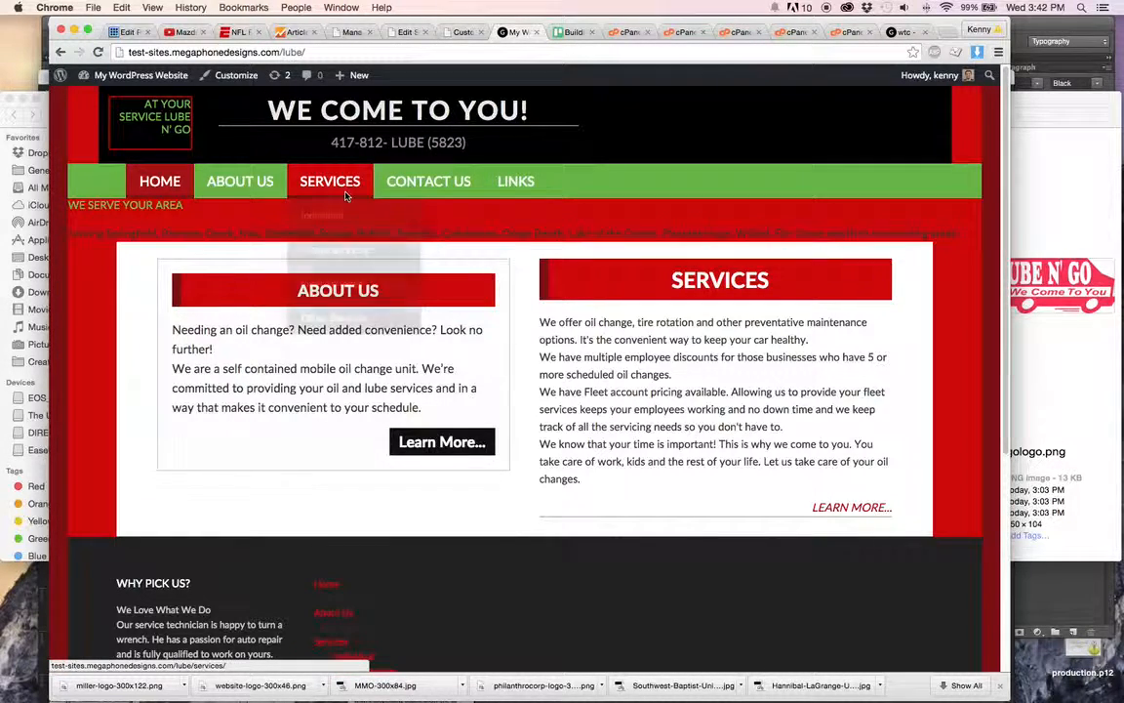
mouse_move(327, 188)
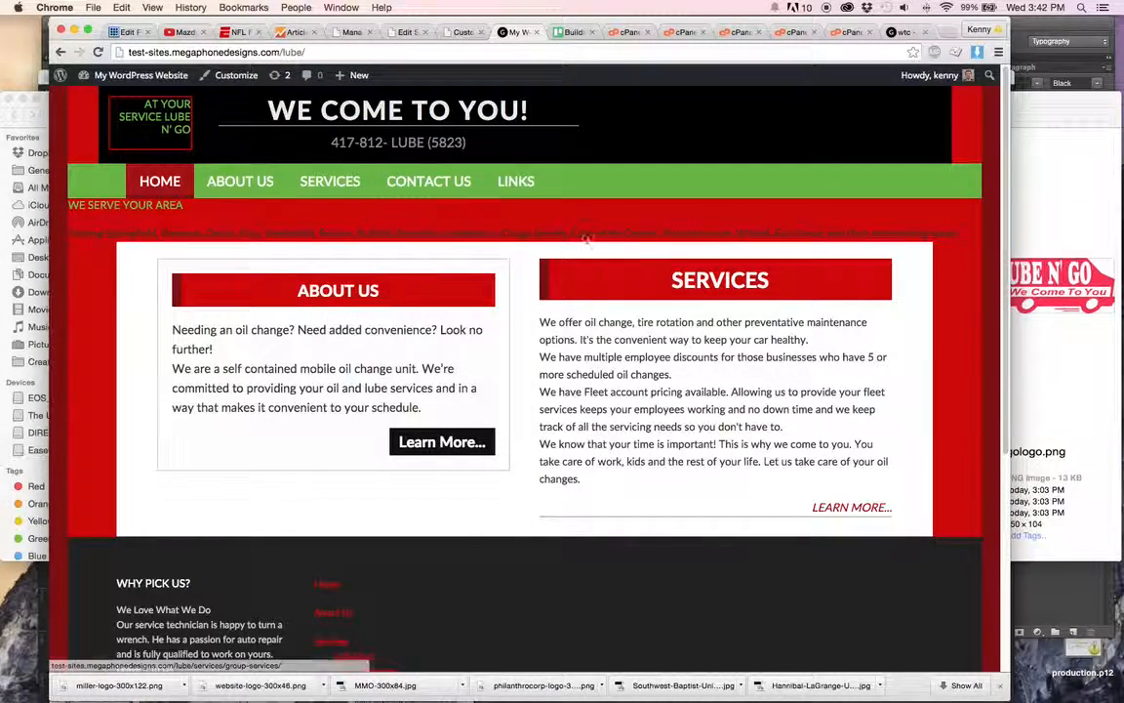
scroll(833, 358, down, 5)
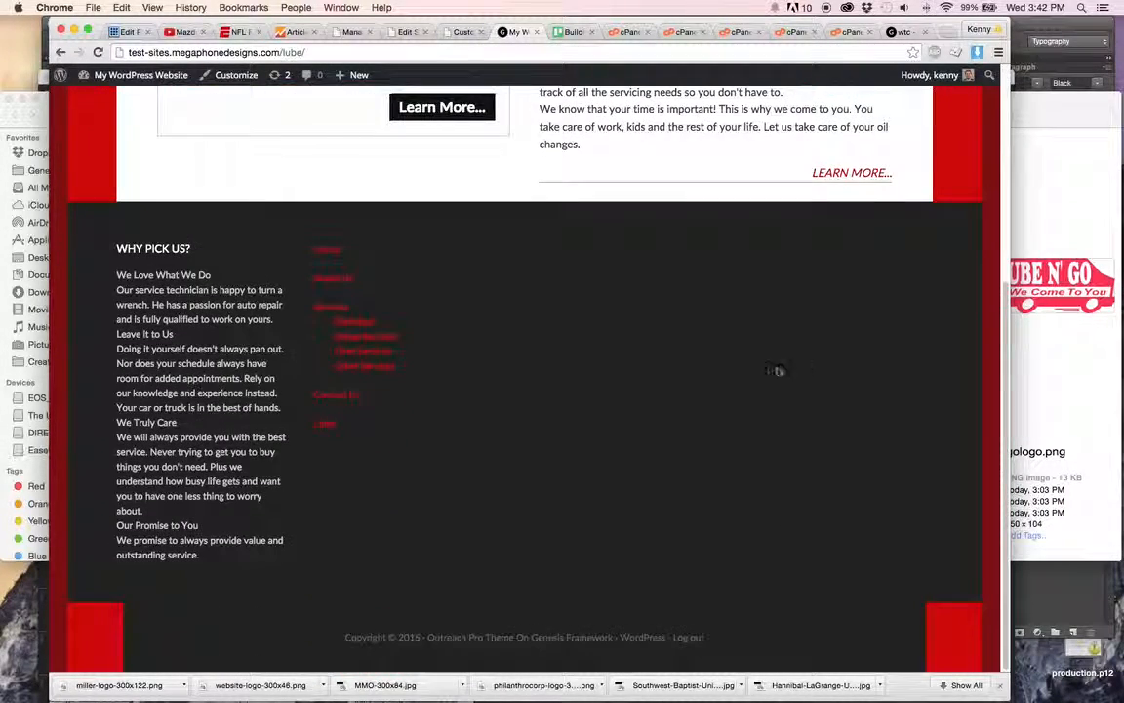
scroll(656, 374, up, 5)
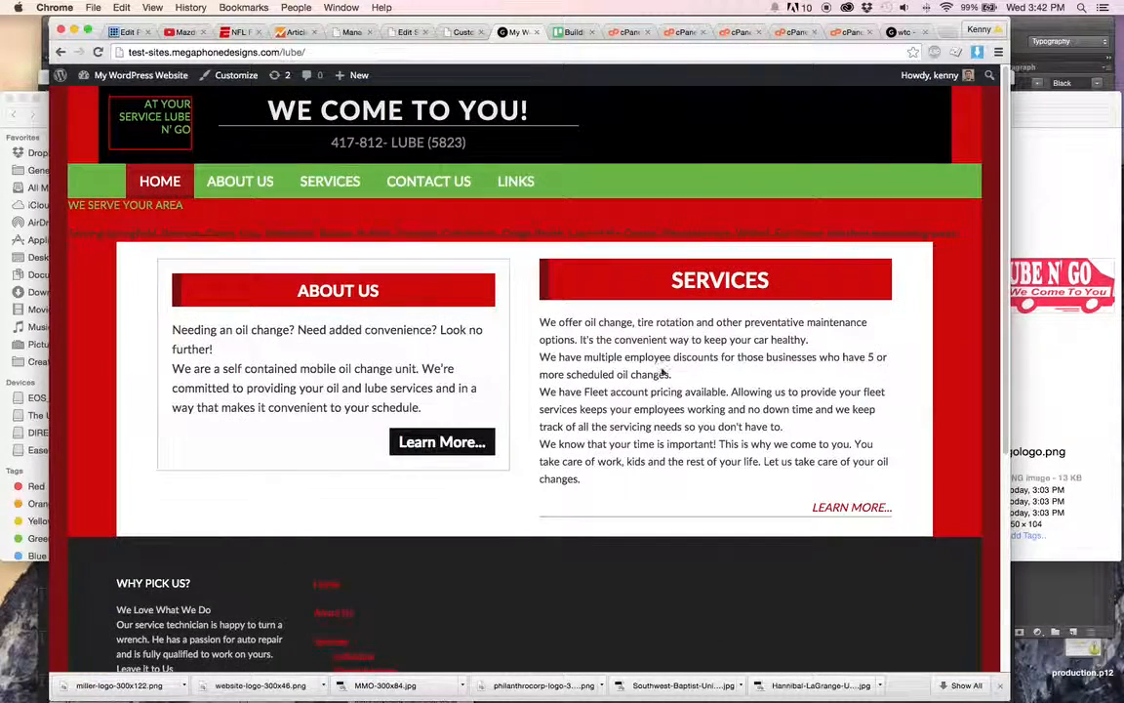
triple_click(686, 370)
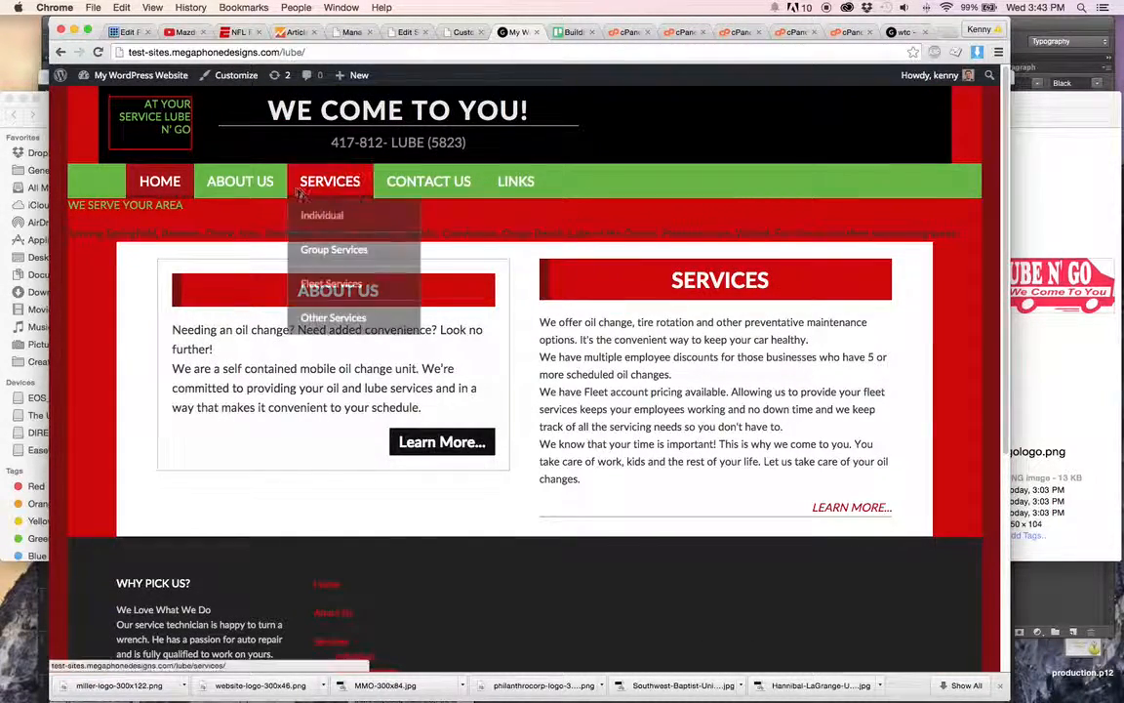
- Check the styling of the About Us, Individual, Group Services and Contact Us pages, including the Schedule Your Appointment sidebar box
click(263, 189)
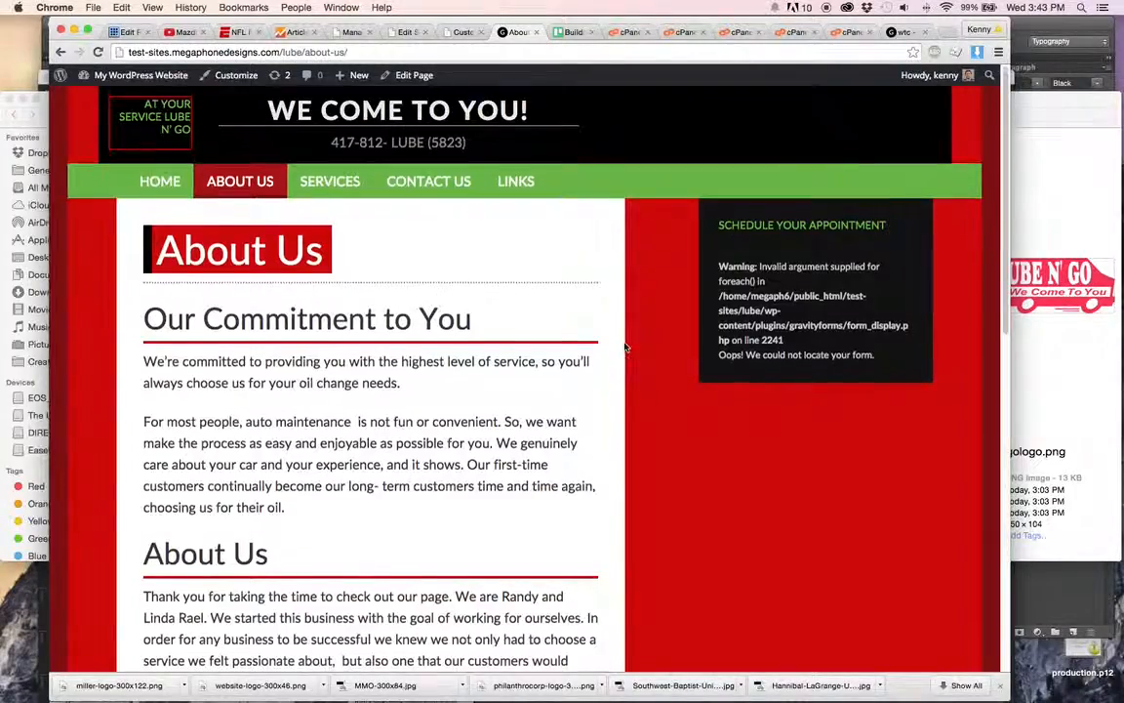
scroll(626, 346, down, 15)
scroll(626, 347, up, 15)
mouse_move(322, 184)
click(304, 209)
scroll(528, 283, down, 2)
scroll(528, 283, up, 2)
mouse_move(322, 184)
click(332, 255)
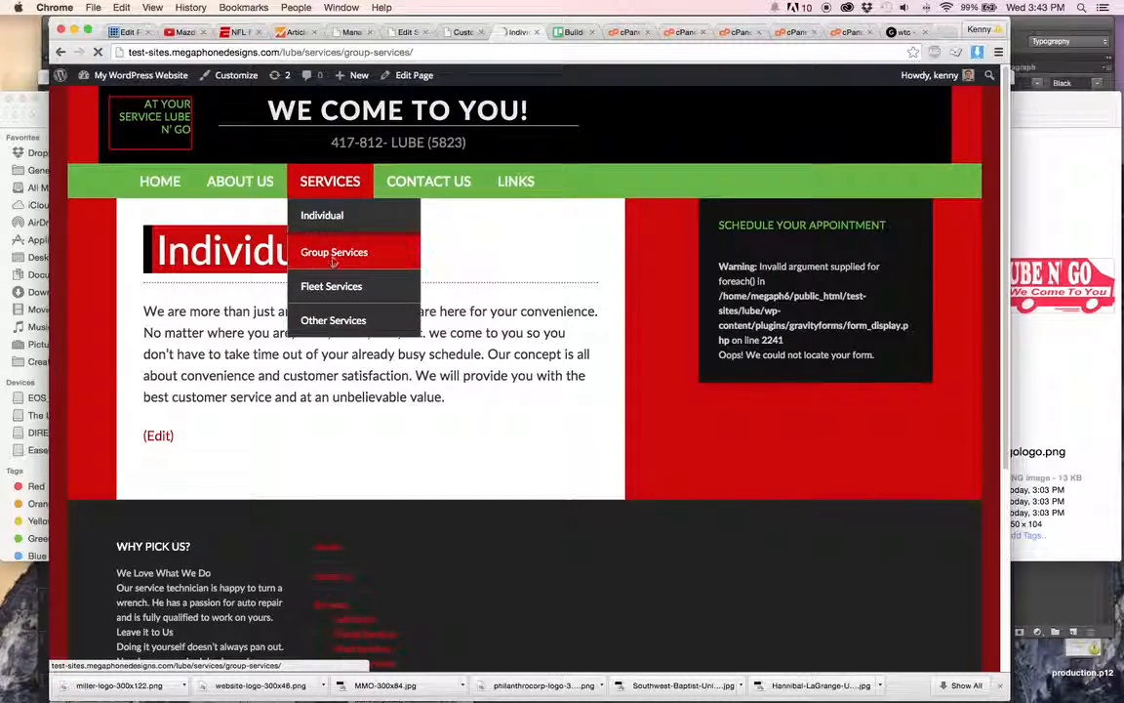
click(440, 194)
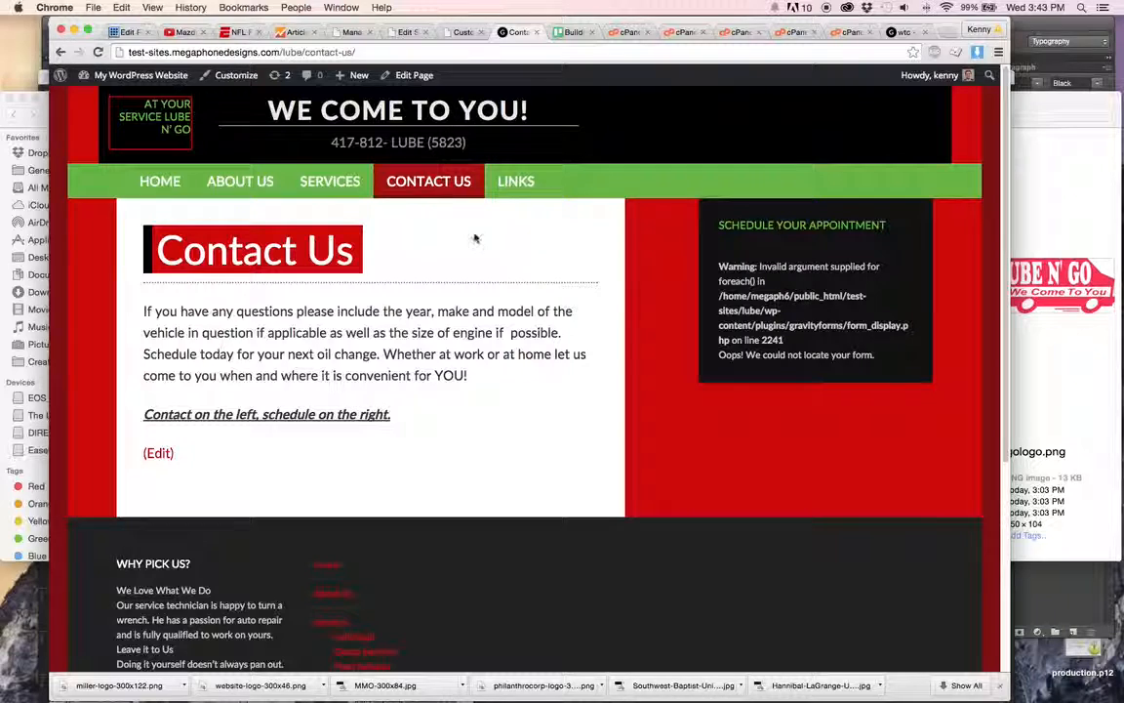
drag(759, 266, 785, 340)
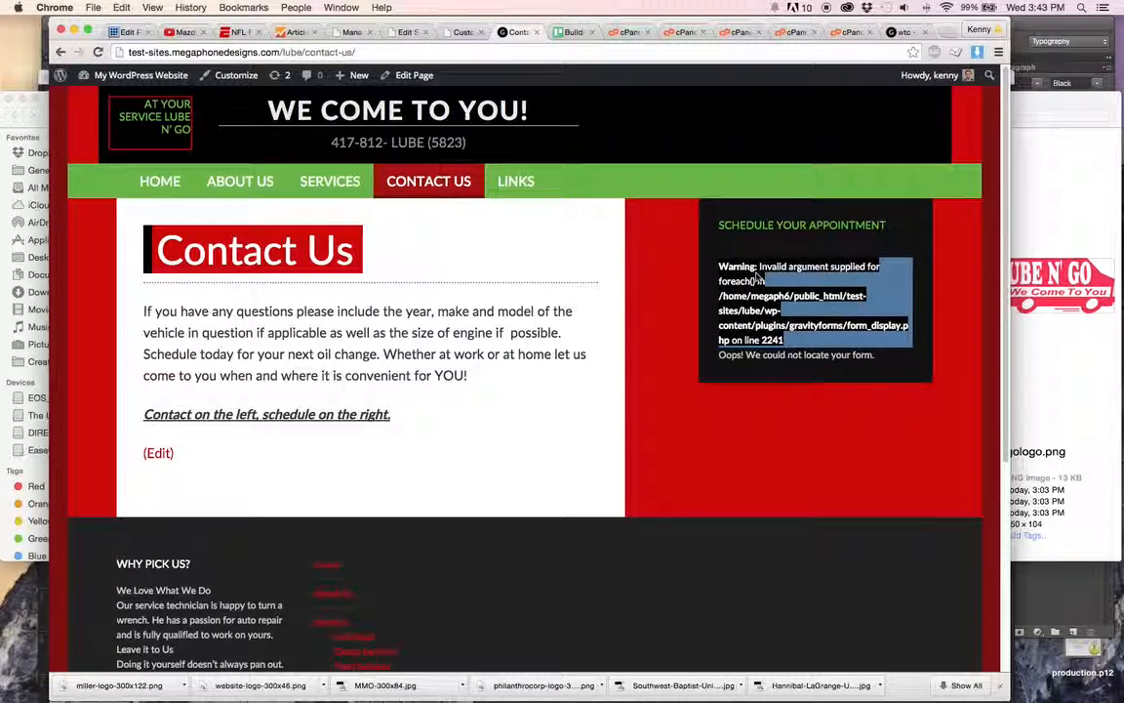
click(769, 303)
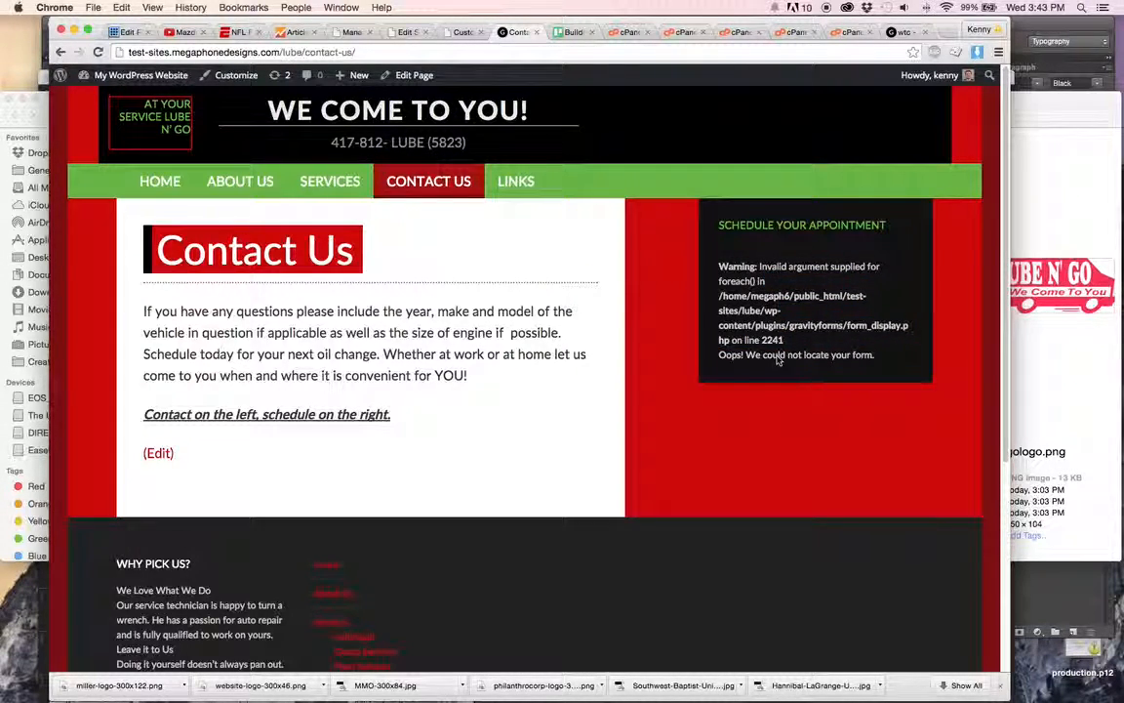
- Return to the Lube N' Go home page and look it over from header to footer
click(161, 183)
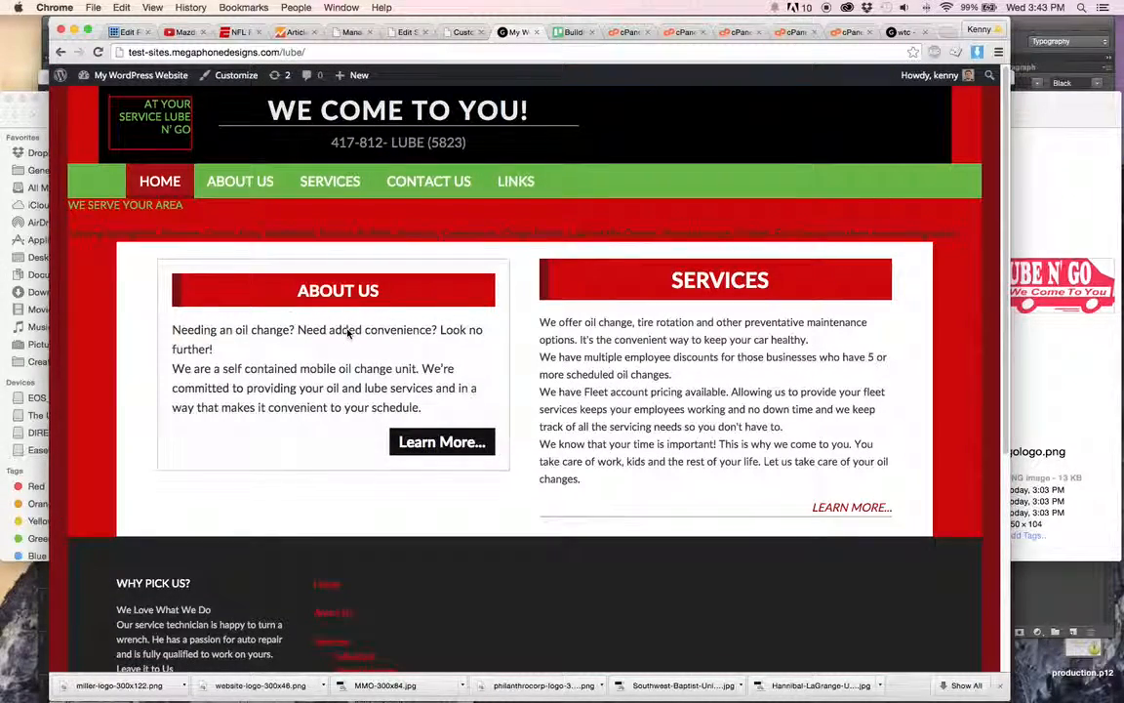
scroll(347, 332, down, 5)
scroll(348, 333, up, 5)
scroll(541, 271, down, 5)
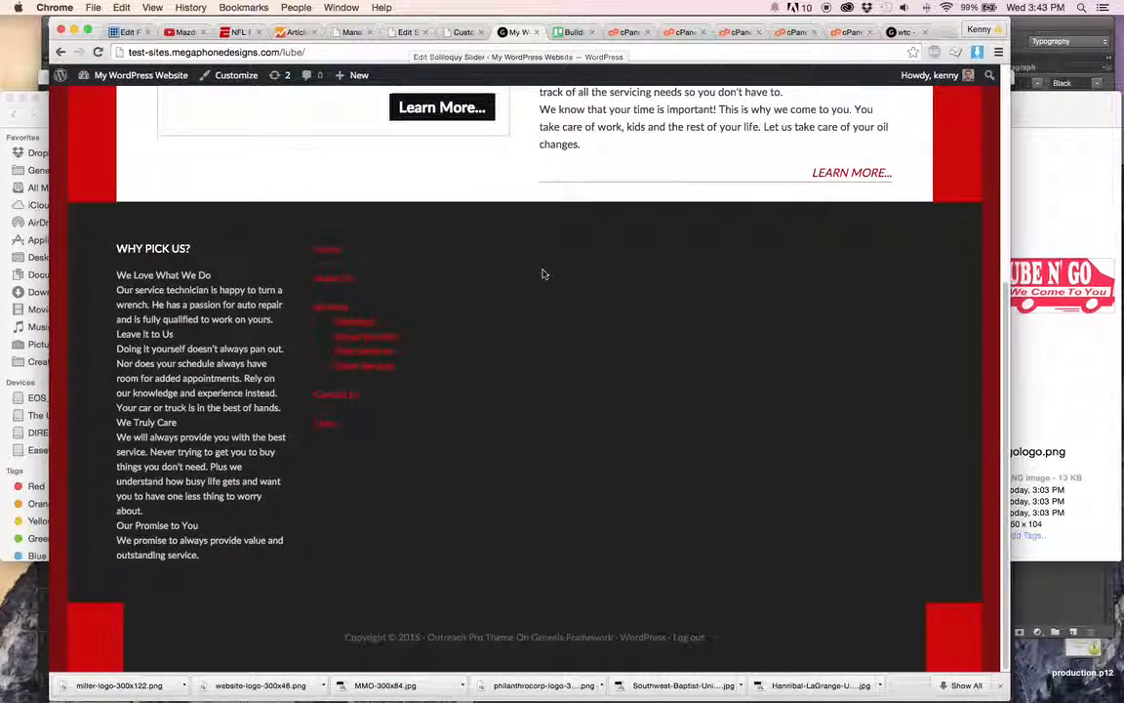
scroll(541, 272, up, 5)
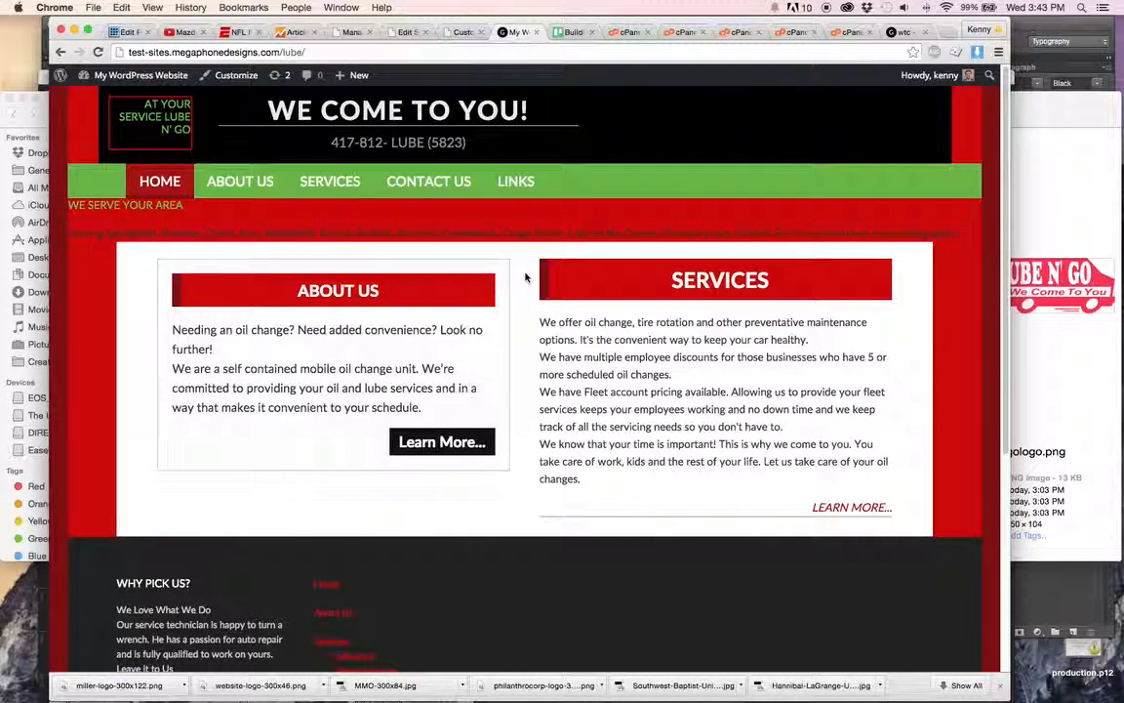
mouse_move(799, 683)
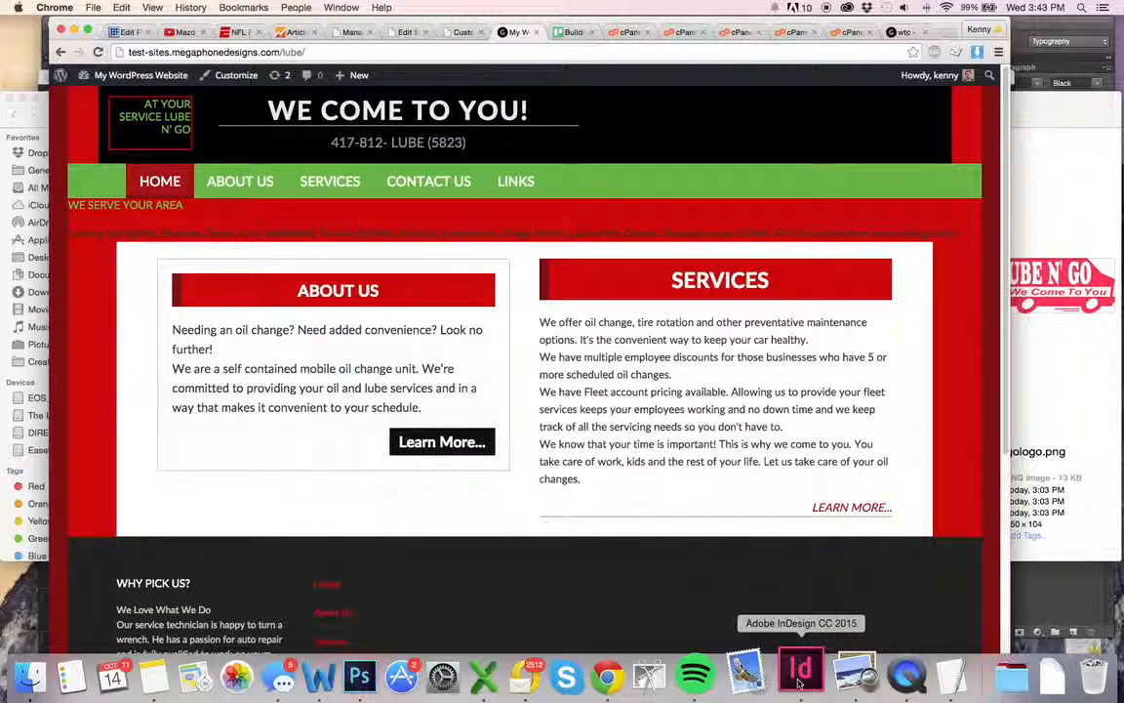
right_click(882, 680)
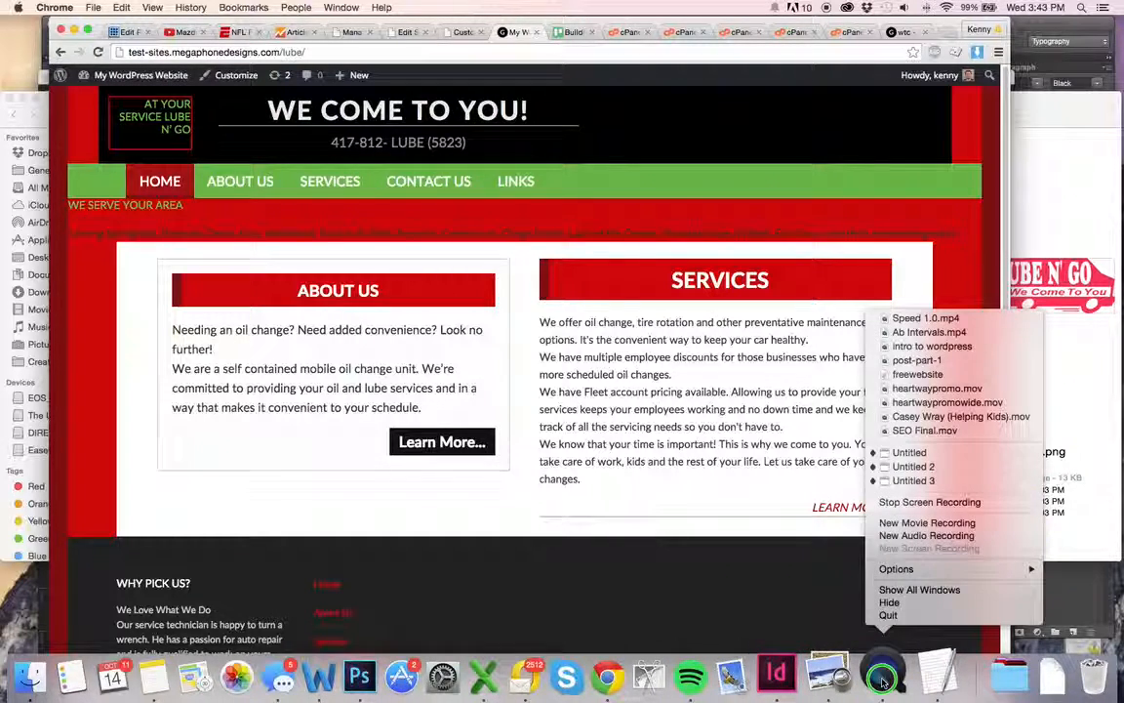